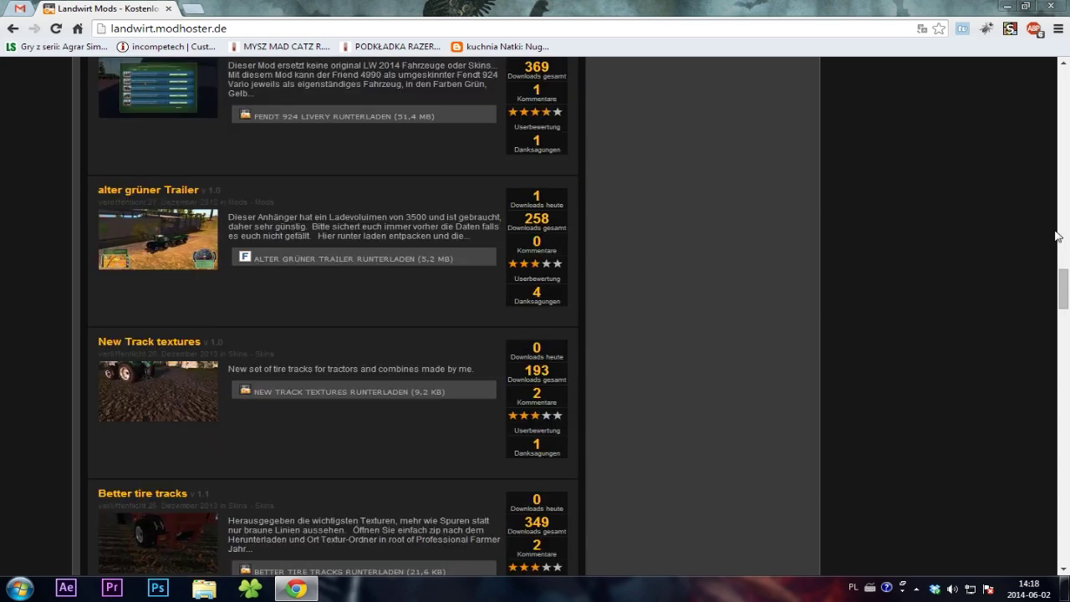
Step: Find the Realistic tracks mod in the list of newest Landwirt 2014 mods and open its page
{"action": "scroll", "coordinate": [1057, 236], "scroll_direction": "down", "scroll_amount": 1}
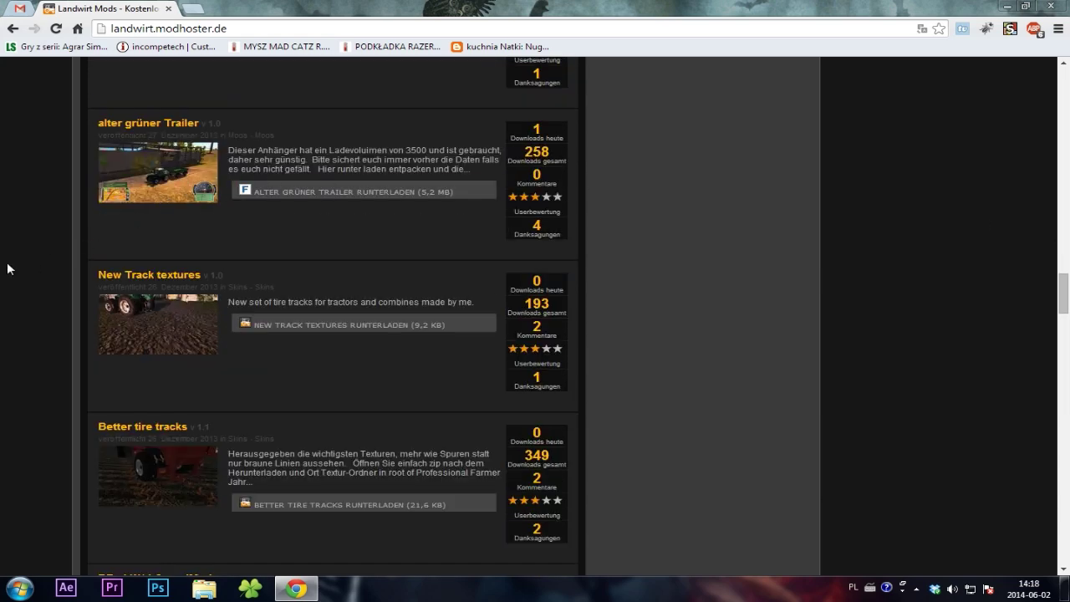
{"action": "scroll", "coordinate": [0, 285], "scroll_direction": "up", "scroll_amount": 15}
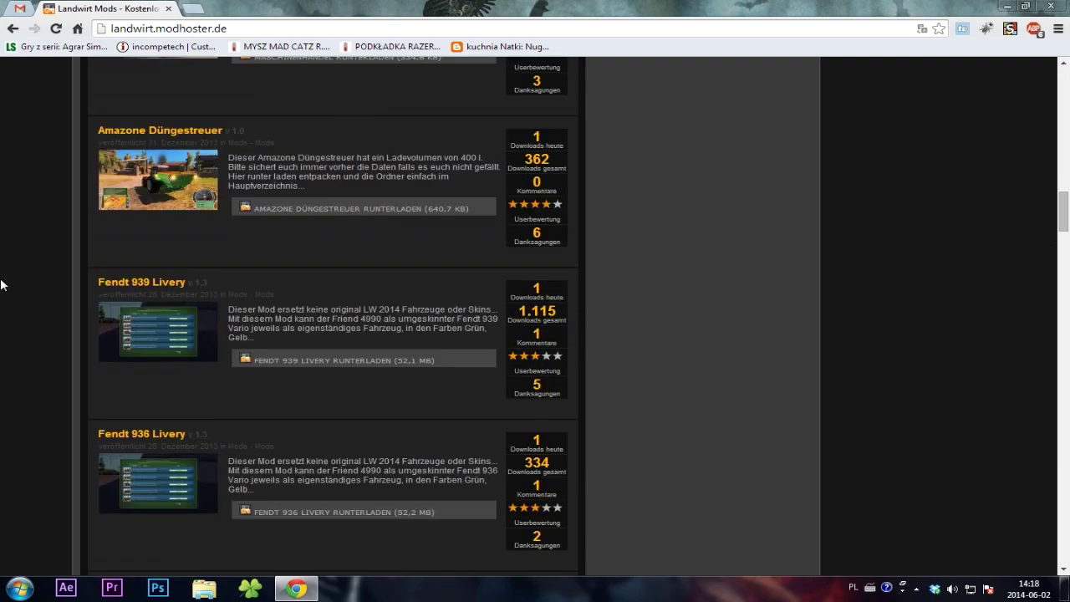
{"action": "scroll", "coordinate": [0, 285], "scroll_direction": "up", "scroll_amount": 2}
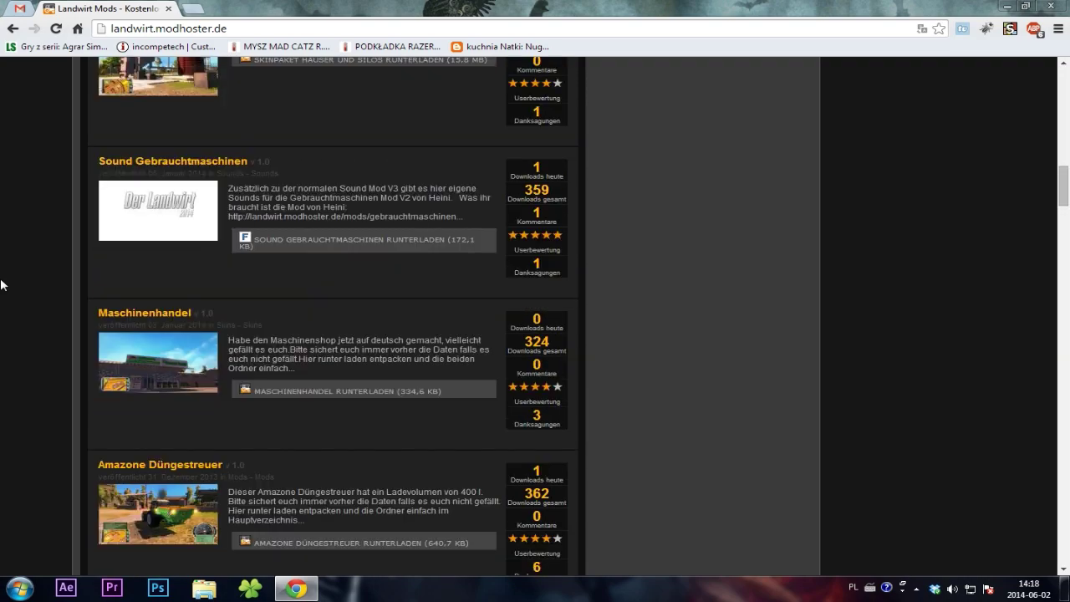
{"action": "scroll", "coordinate": [0, 285], "scroll_direction": "up", "scroll_amount": 8}
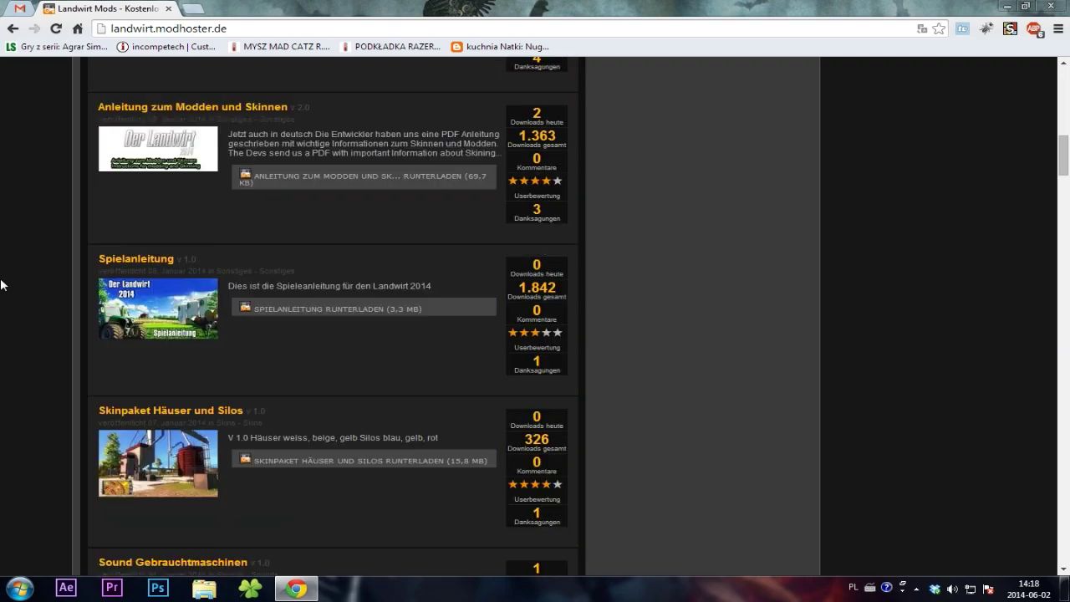
{"action": "scroll", "coordinate": [0, 285], "scroll_direction": "up", "scroll_amount": 3}
{"action": "scroll", "coordinate": [0, 285], "scroll_direction": "up", "scroll_amount": 2}
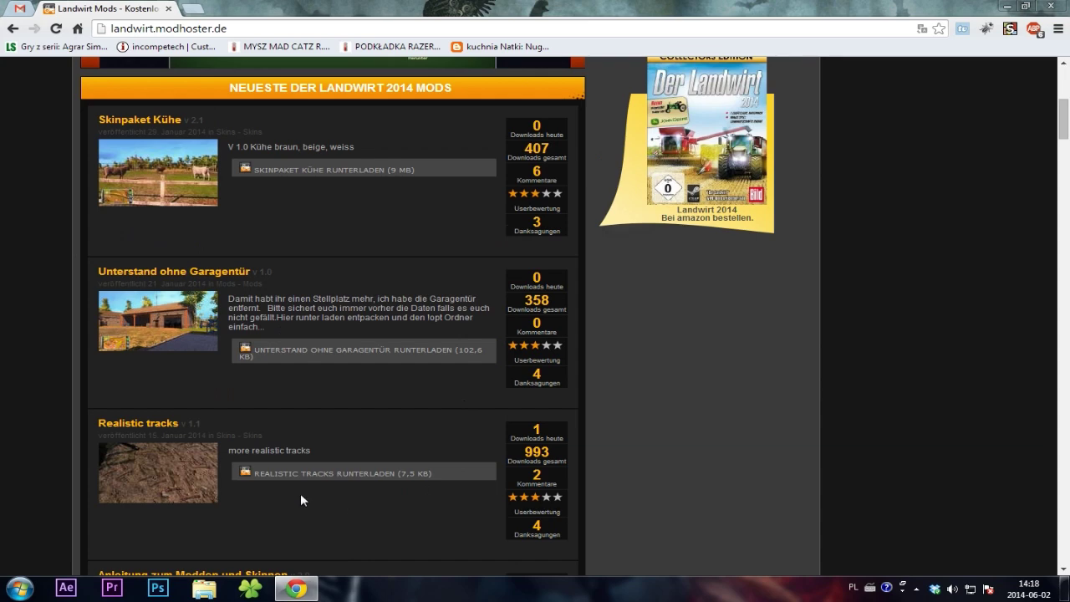
{"action": "left_click", "coordinate": [137, 452]}
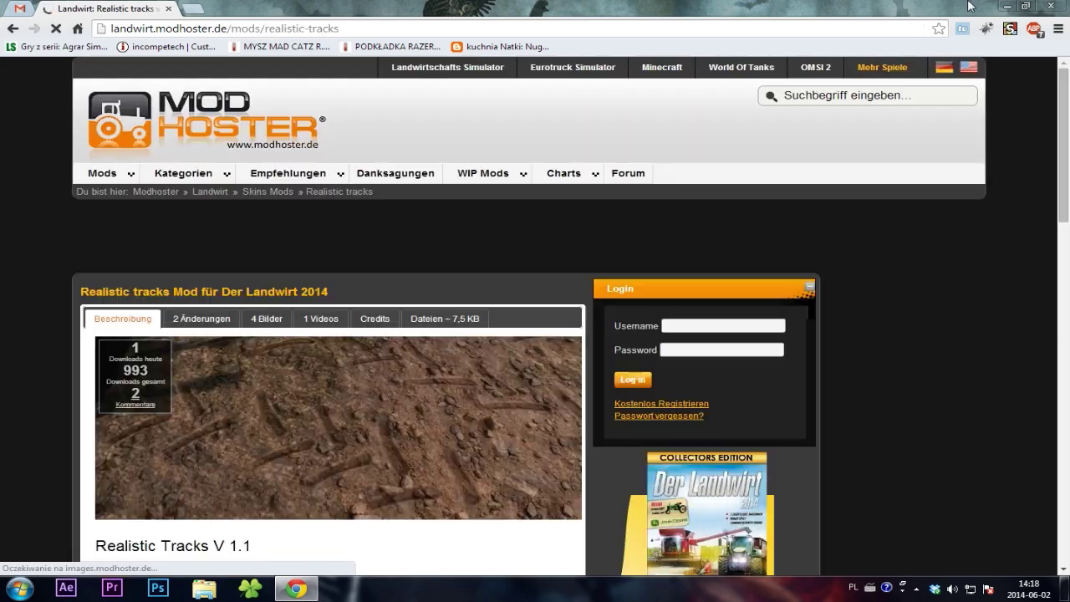
Step: Download version 1.1 of the Realistic tracks mod from modhoster
{"action": "scroll", "coordinate": [0, 363], "scroll_direction": "down", "scroll_amount": 3}
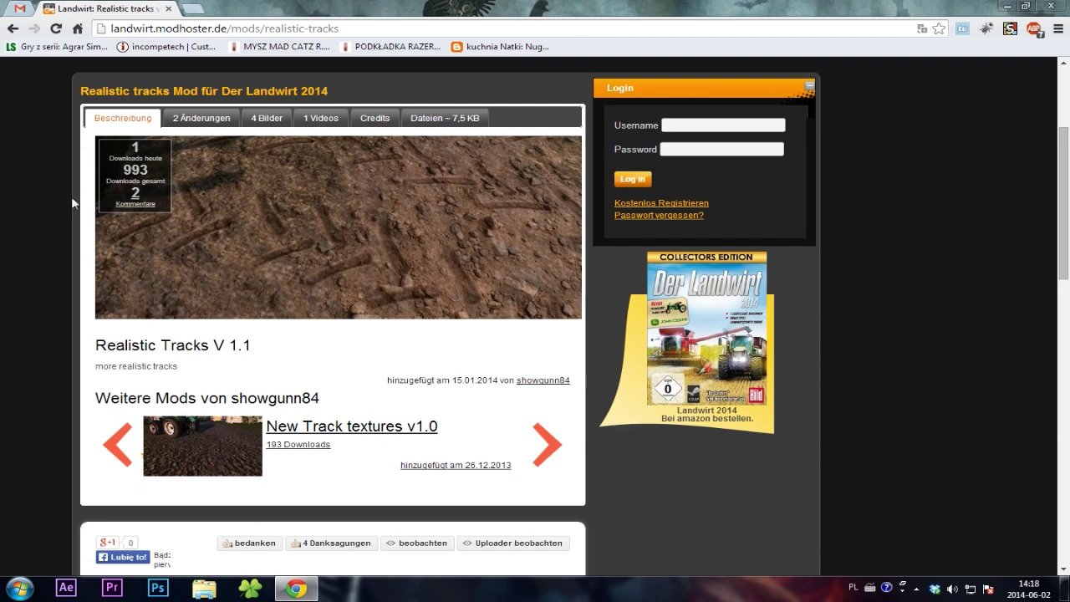
{"action": "scroll", "coordinate": [0, 380], "scroll_direction": "down", "scroll_amount": 3}
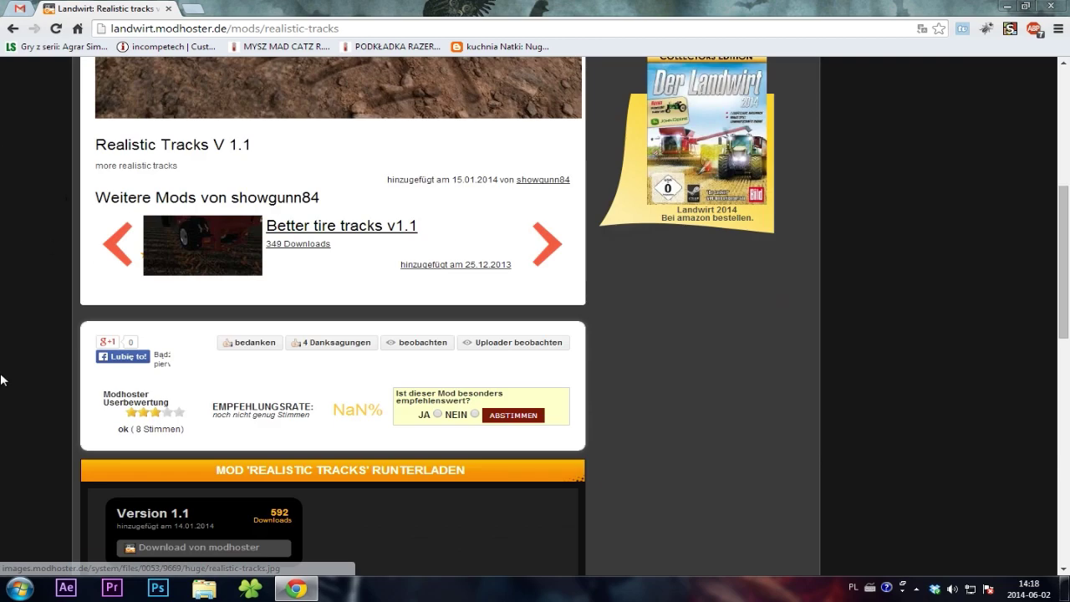
{"action": "scroll", "coordinate": [0, 380], "scroll_direction": "down", "scroll_amount": 4}
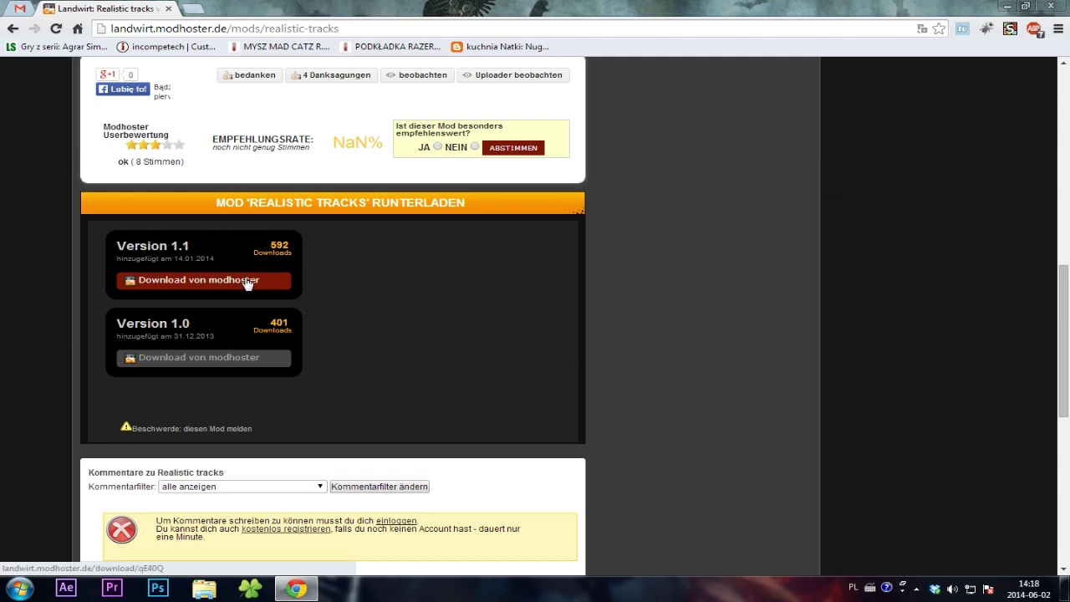
{"action": "left_click", "coordinate": [247, 284]}
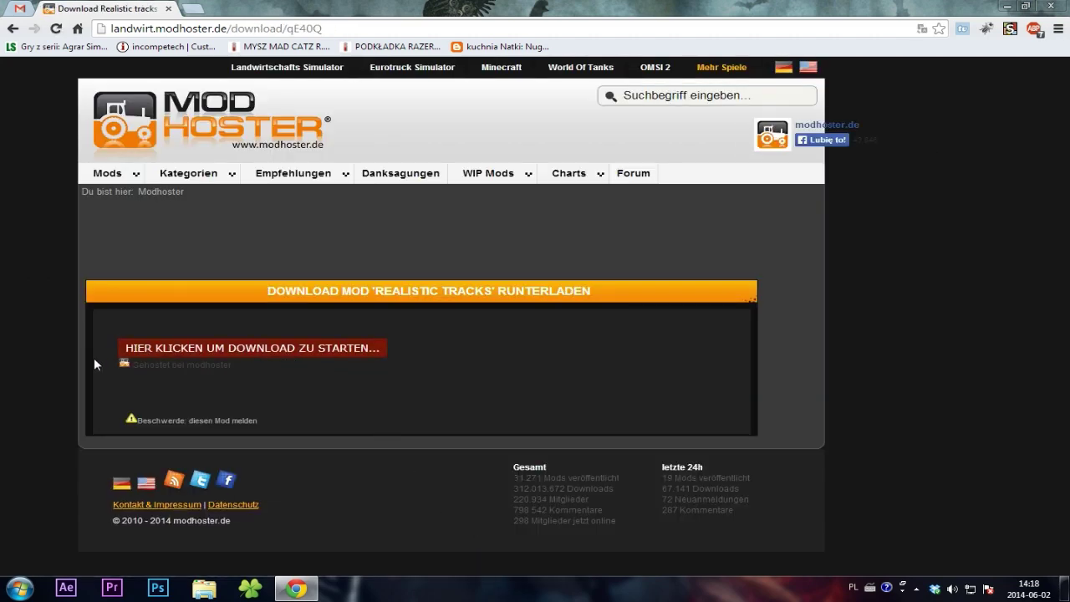
{"action": "left_click", "coordinate": [214, 353]}
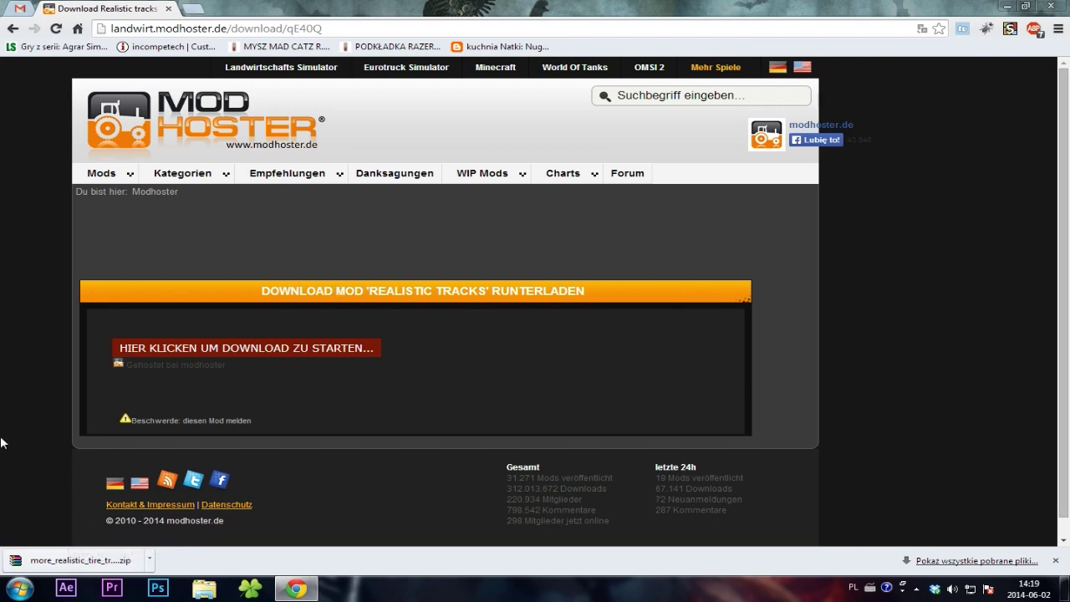
Step: Switch to the file manager and open the Steam folder on the Gry (E:) drive
{"action": "left_click", "coordinate": [18, 588]}
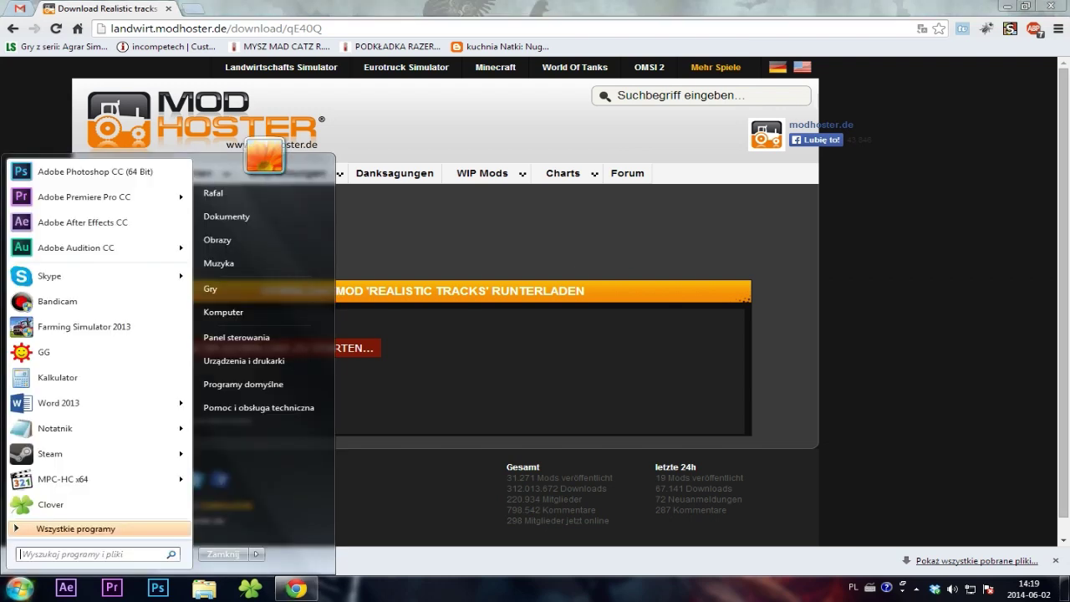
{"action": "left_click", "coordinate": [270, 314]}
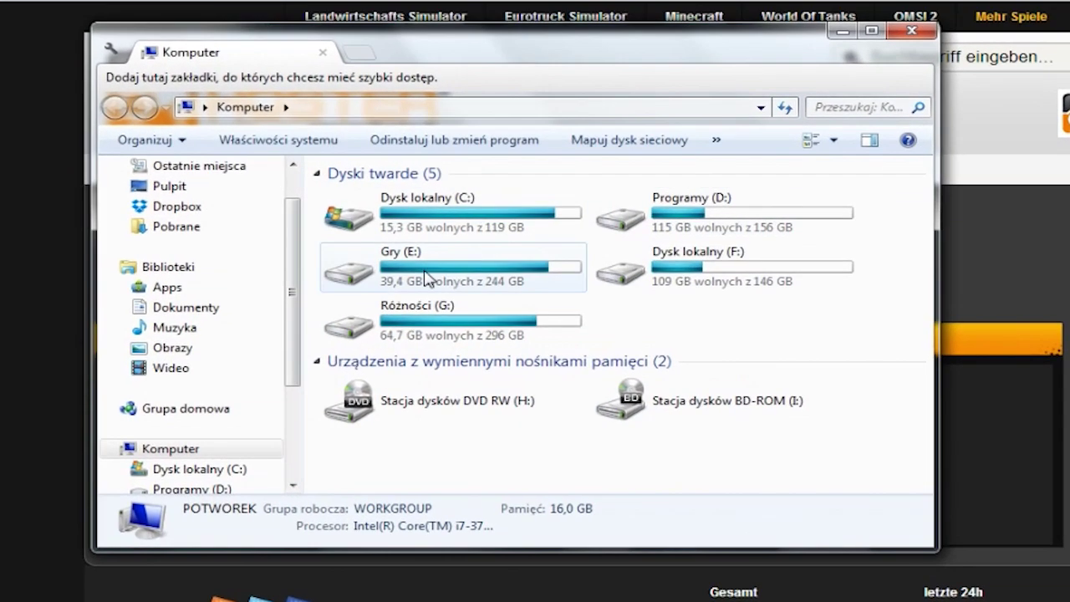
{"action": "double_click", "coordinate": [426, 279]}
{"action": "scroll", "coordinate": [523, 329], "scroll_direction": "down", "scroll_amount": 1}
{"action": "scroll", "coordinate": [585, 334], "scroll_direction": "up", "scroll_amount": 1}
{"action": "left_click", "coordinate": [595, 335]}
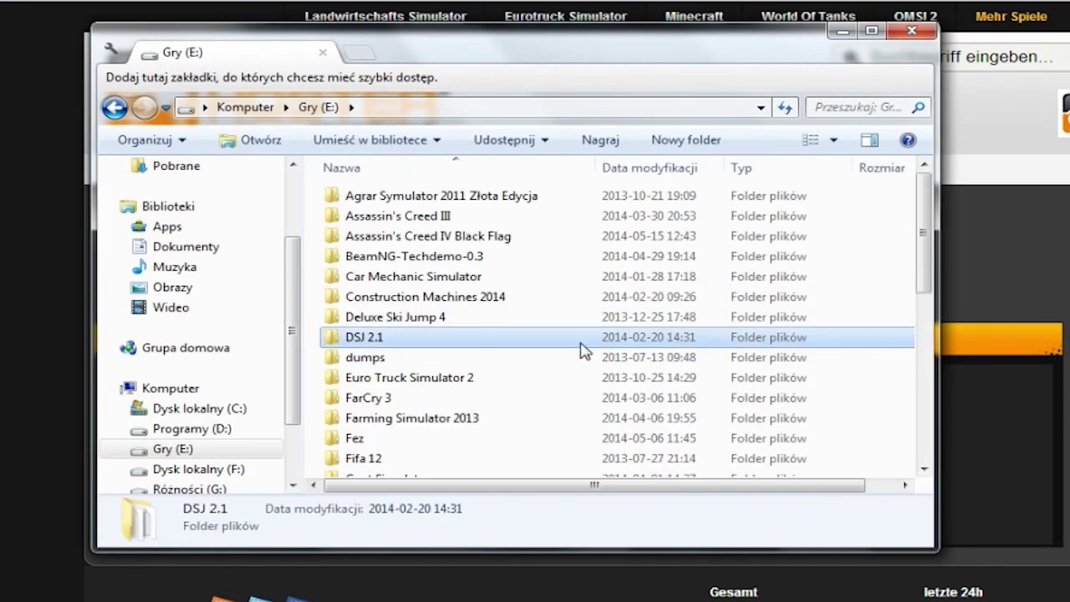
{"action": "key", "text": "s"}
{"action": "double_click", "coordinate": [424, 306]}
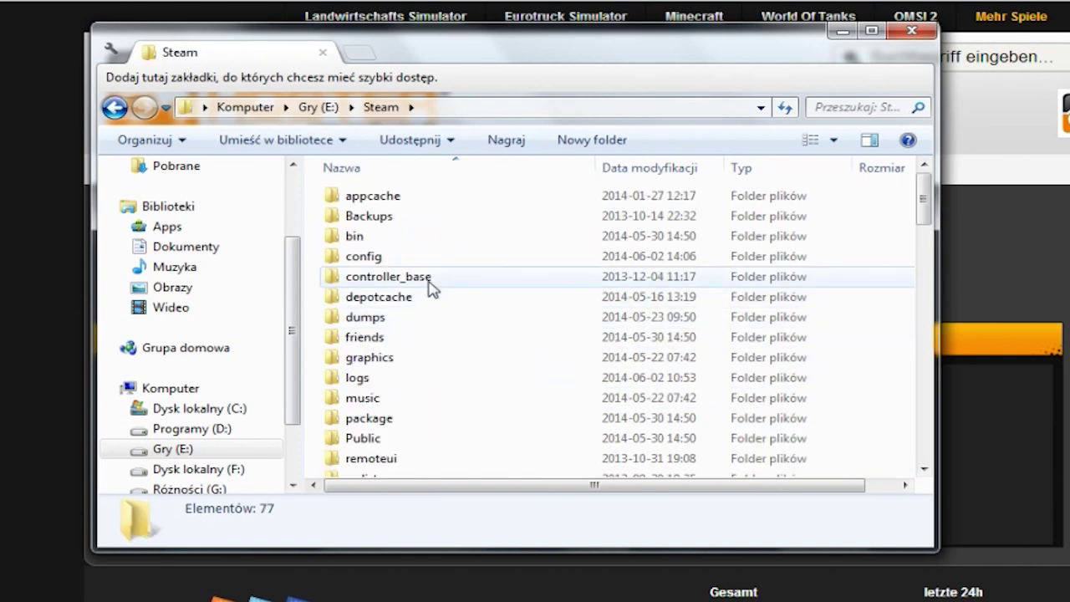
Step: Go into SteamApps\common and open the Professional Farming 2014 game folder
{"action": "left_click", "coordinate": [422, 400]}
{"action": "scroll", "coordinate": [422, 402], "scroll_direction": "down", "scroll_amount": 5}
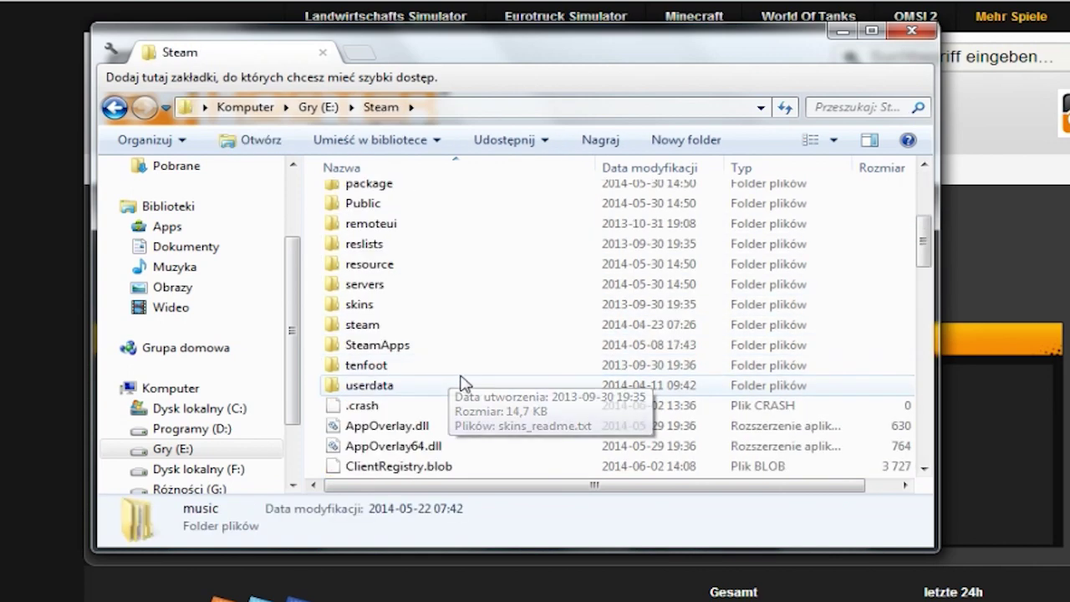
{"action": "double_click", "coordinate": [466, 287]}
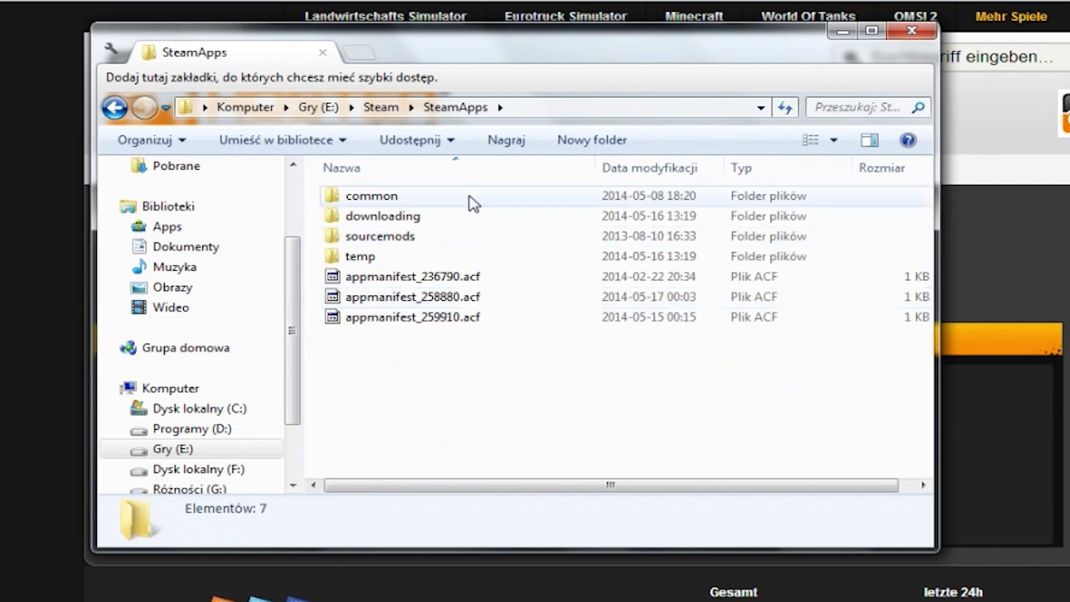
{"action": "double_click", "coordinate": [460, 195]}
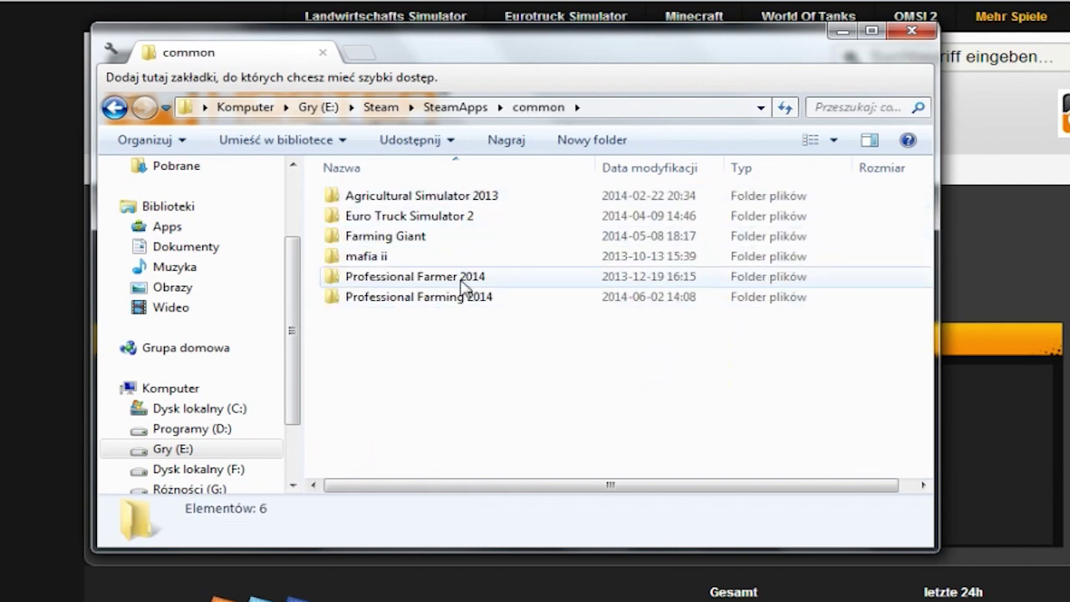
{"action": "double_click", "coordinate": [464, 284]}
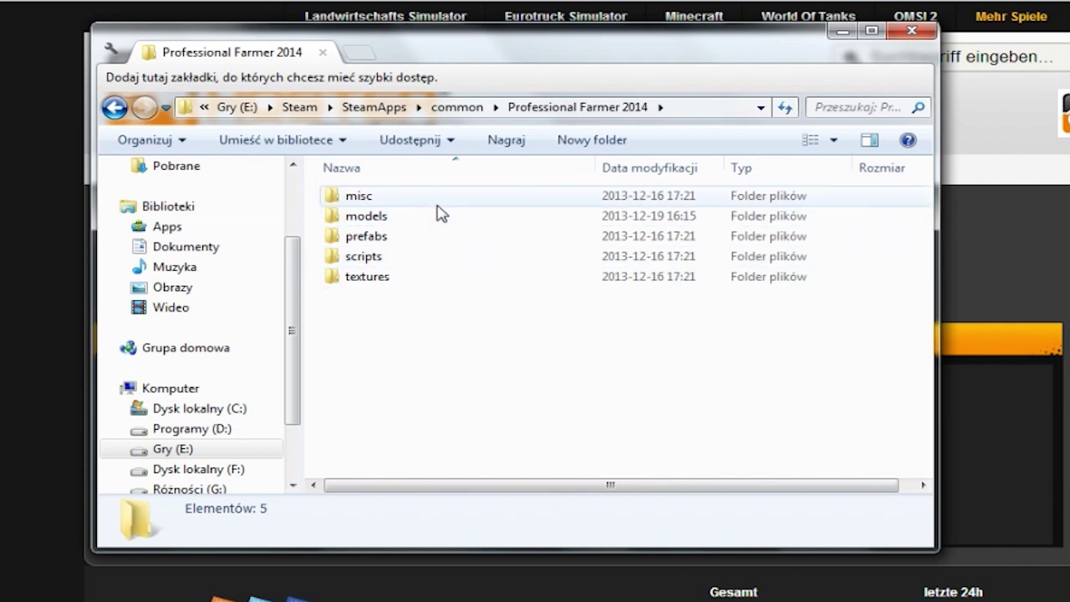
{"action": "left_click", "coordinate": [114, 109]}
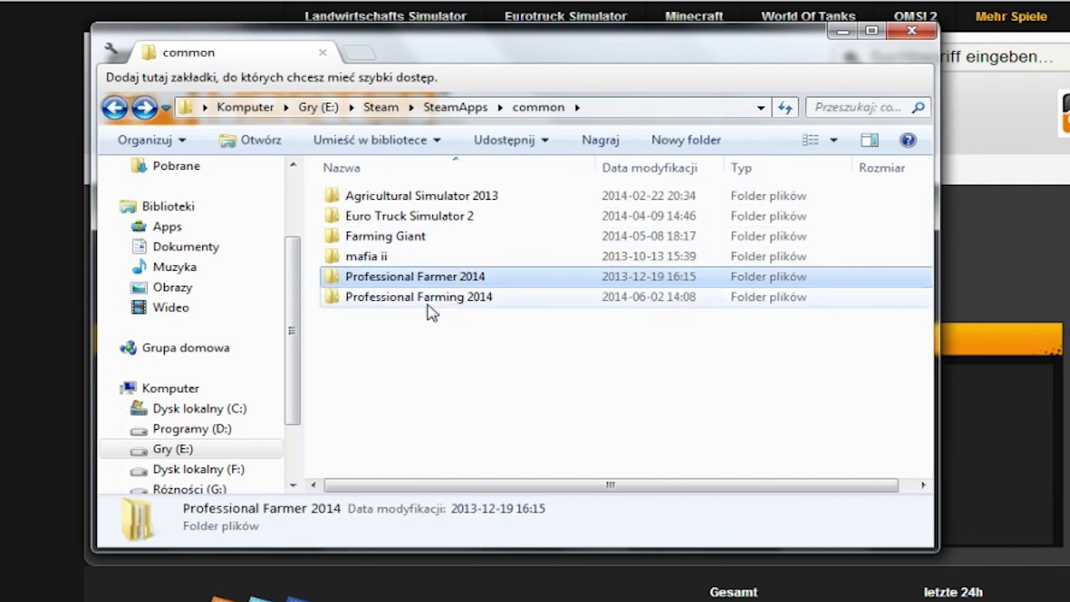
{"action": "double_click", "coordinate": [428, 303]}
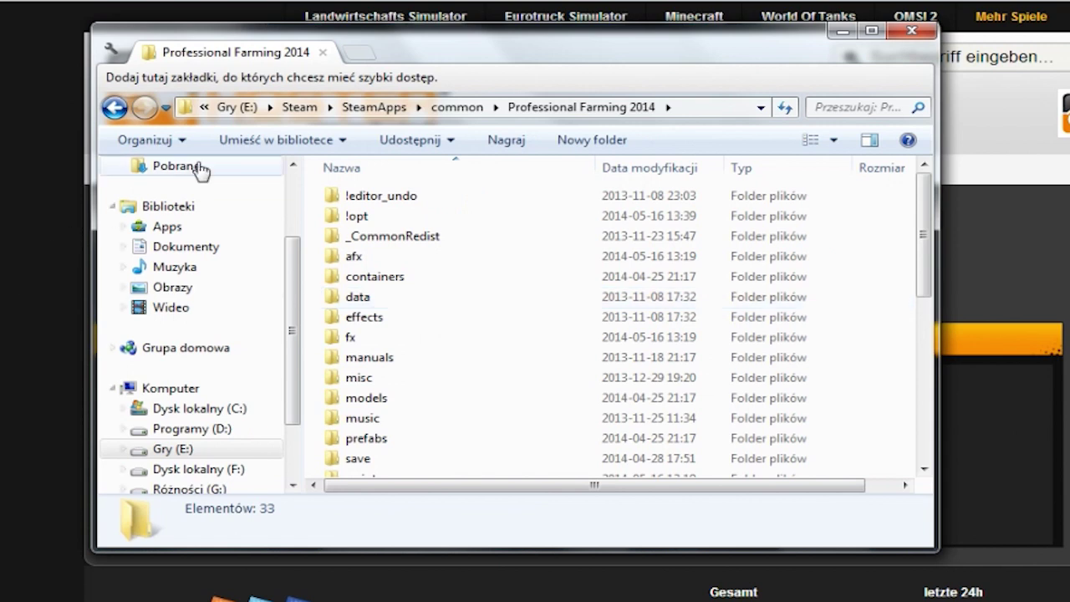
Step: Display the full path of the Professional Farming 2014 folder and highlight its parts to examine the install location
{"action": "left_click", "coordinate": [690, 108]}
{"action": "left_click", "coordinate": [690, 108]}
{"action": "left_click_drag", "start_coordinate": [253, 108], "coordinate": [551, 108]}
{"action": "double_click", "coordinate": [518, 108]}
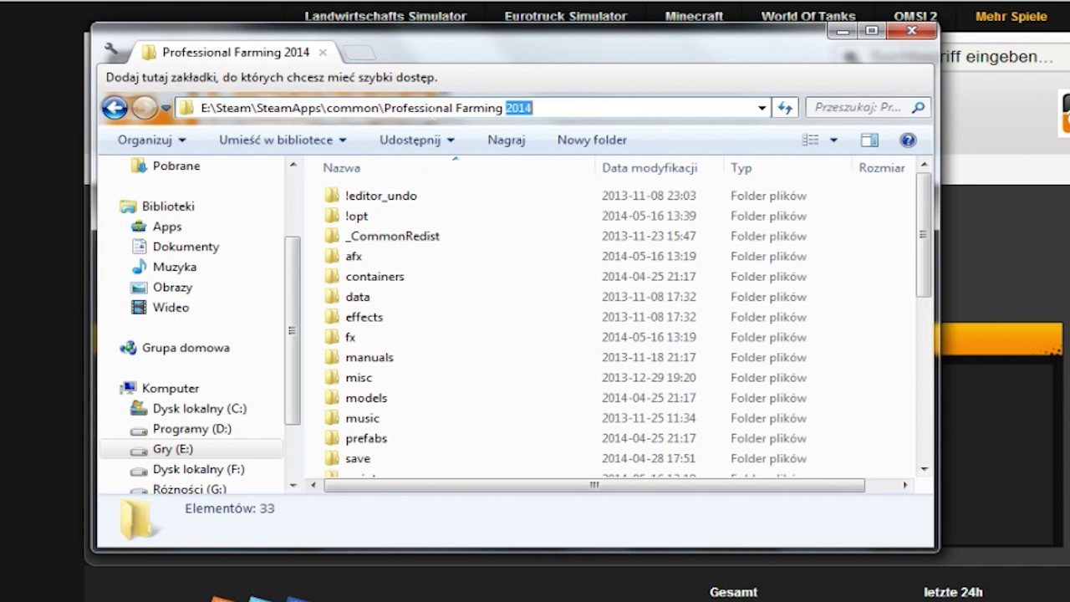
{"action": "left_click_drag", "start_coordinate": [326, 108], "coordinate": [458, 107]}
{"action": "left_click_drag", "start_coordinate": [213, 107], "coordinate": [295, 108]}
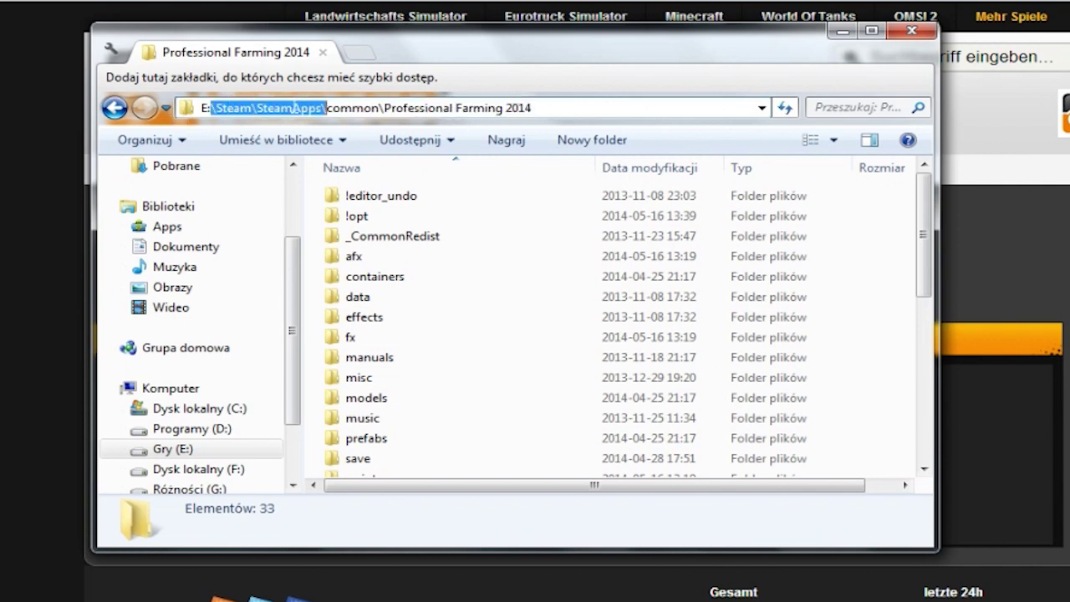
{"action": "left_click", "coordinate": [266, 108]}
{"action": "left_click_drag", "start_coordinate": [211, 108], "coordinate": [535, 107]}
{"action": "left_click", "coordinate": [580, 255]}
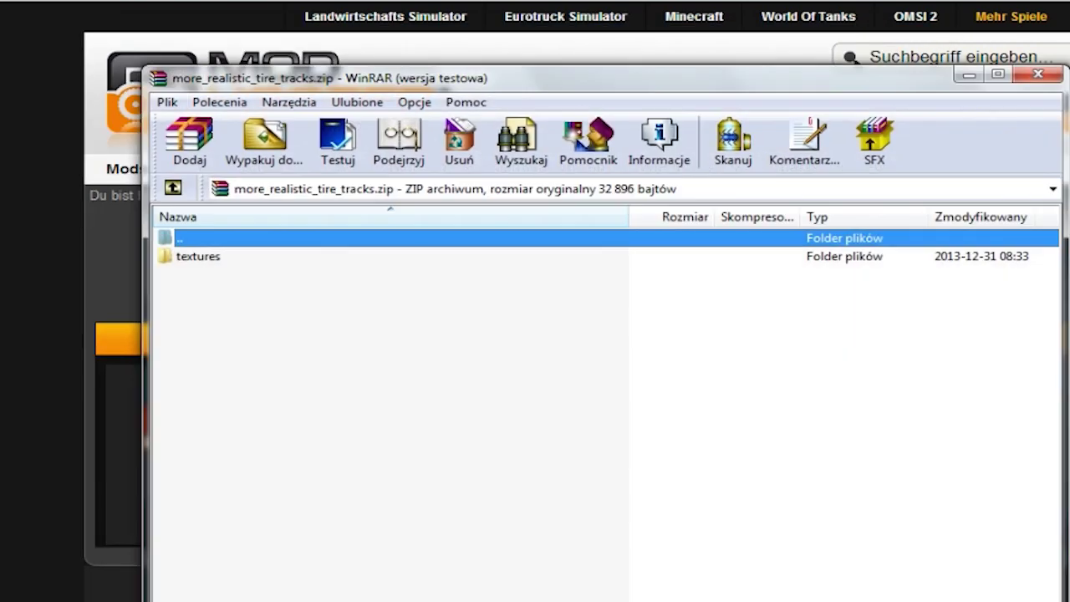
Step: Examine the textures\special folder inside more_realistic_tire_tracks.zip, dismissing the licence reminder, and return to the archive's root
{"action": "double_click", "coordinate": [204, 259]}
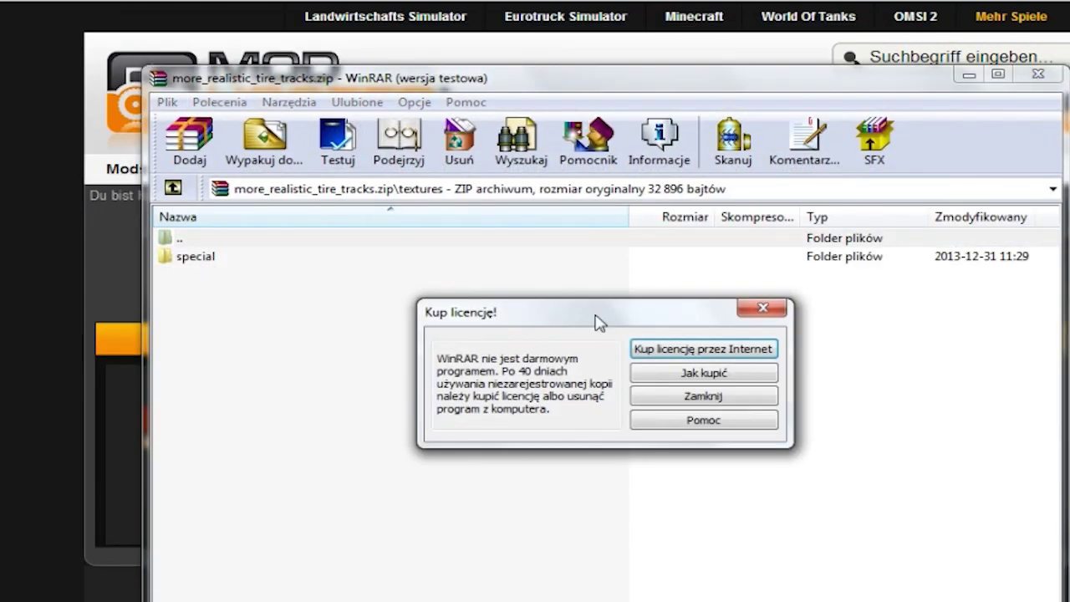
{"action": "left_click", "coordinate": [682, 396]}
{"action": "double_click", "coordinate": [185, 259]}
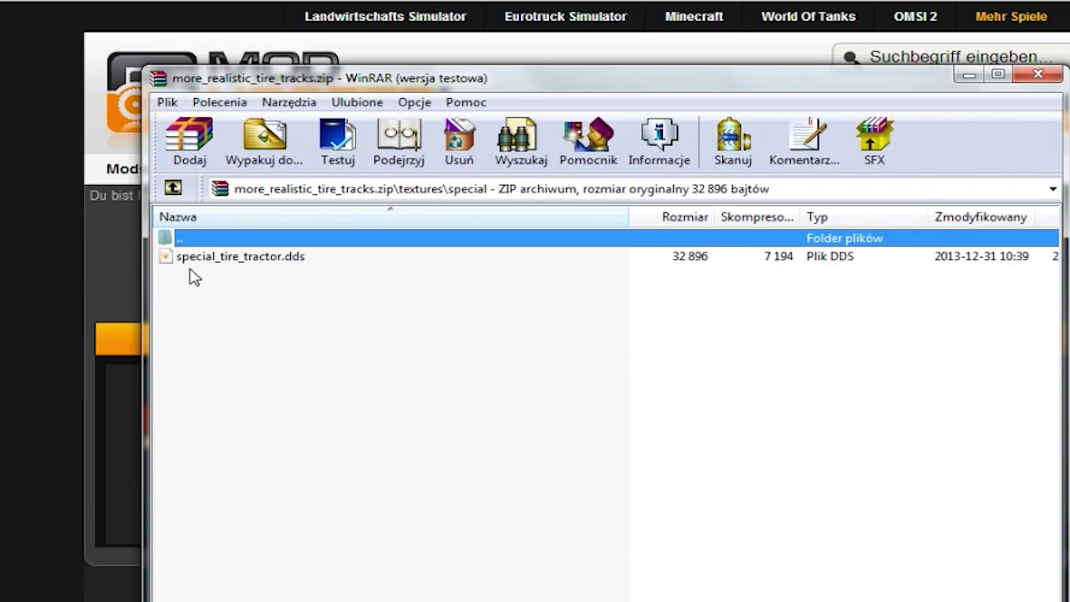
{"action": "double_click", "coordinate": [266, 243]}
{"action": "double_click", "coordinate": [266, 244]}
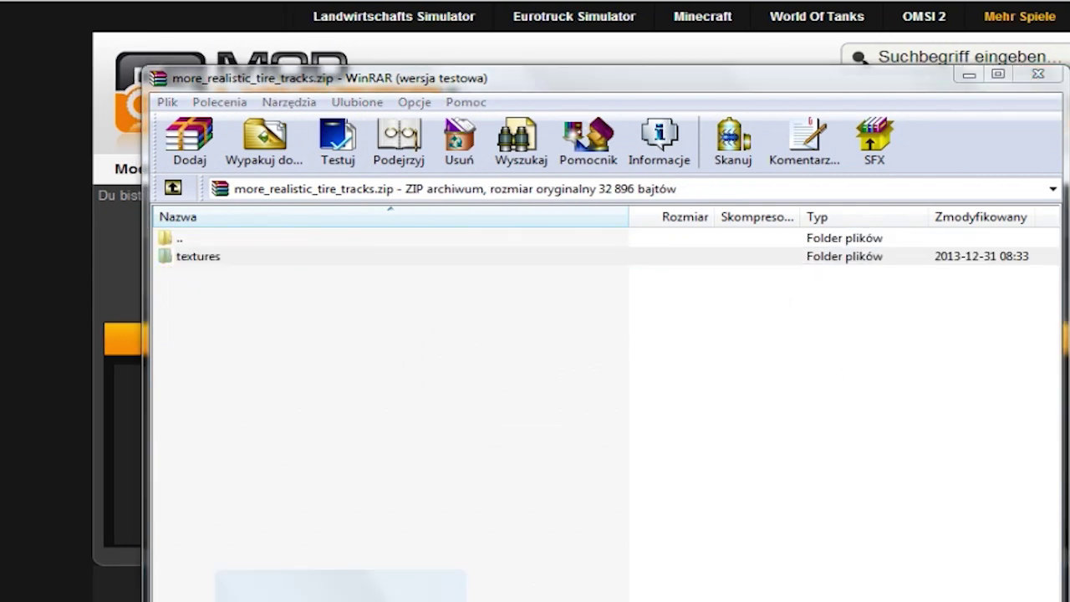
Step: Bring back the game folder window and arrange it side by side with the WinRAR archive window
{"action": "left_click", "coordinate": [335, 588]}
{"action": "left_click_drag", "start_coordinate": [544, 53], "coordinate": [1069, 123]}
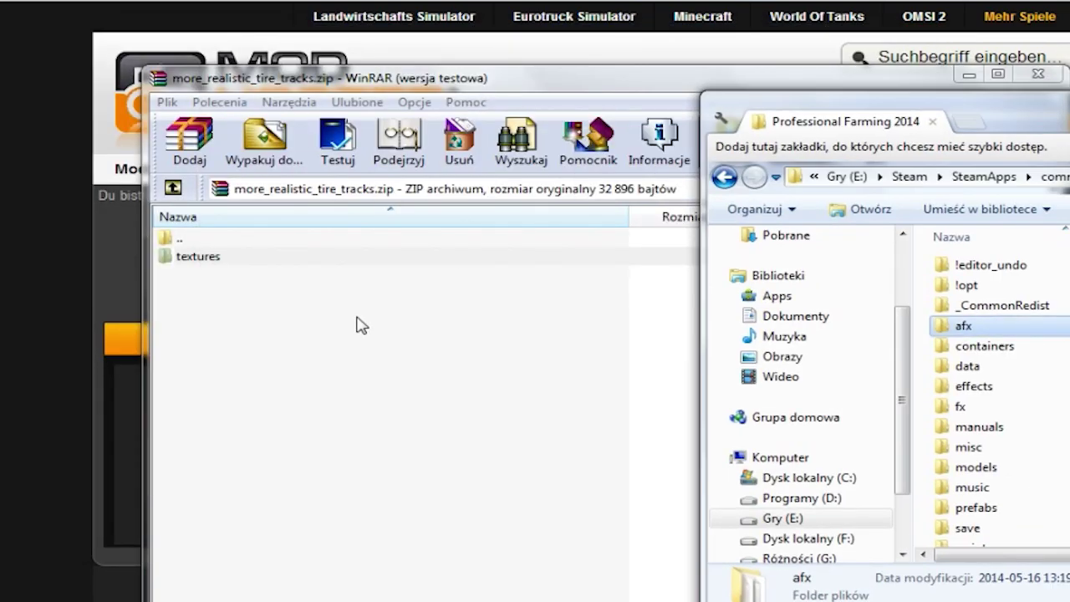
{"action": "left_click", "coordinate": [366, 310]}
{"action": "left_click_drag", "start_coordinate": [368, 81], "coordinate": [211, 37]}
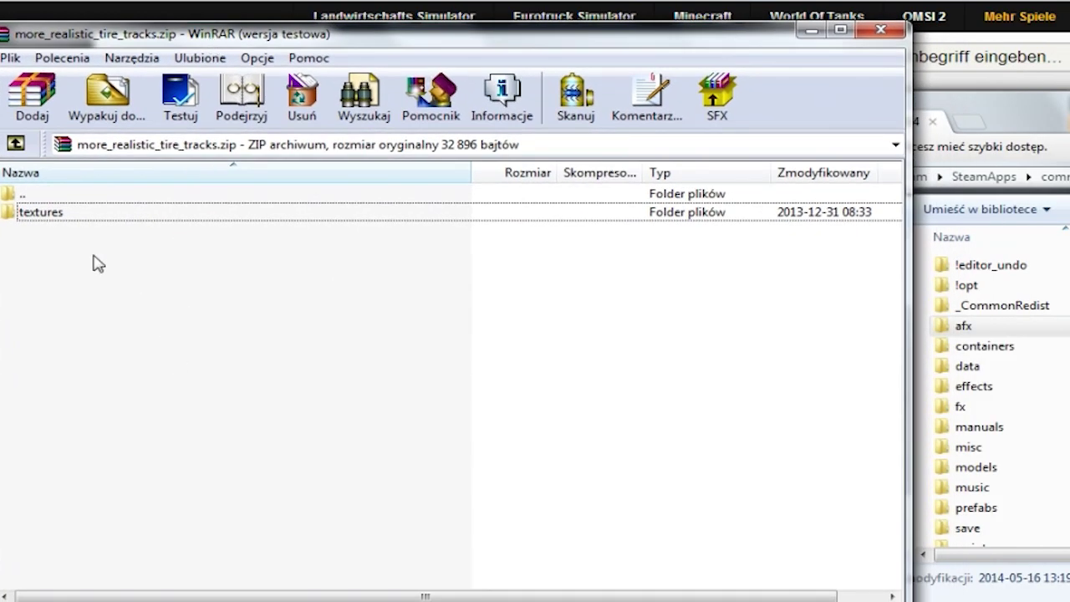
Step: Open the textures folder inside the Professional Farming 2014 game folder
{"action": "left_click", "coordinate": [962, 328]}
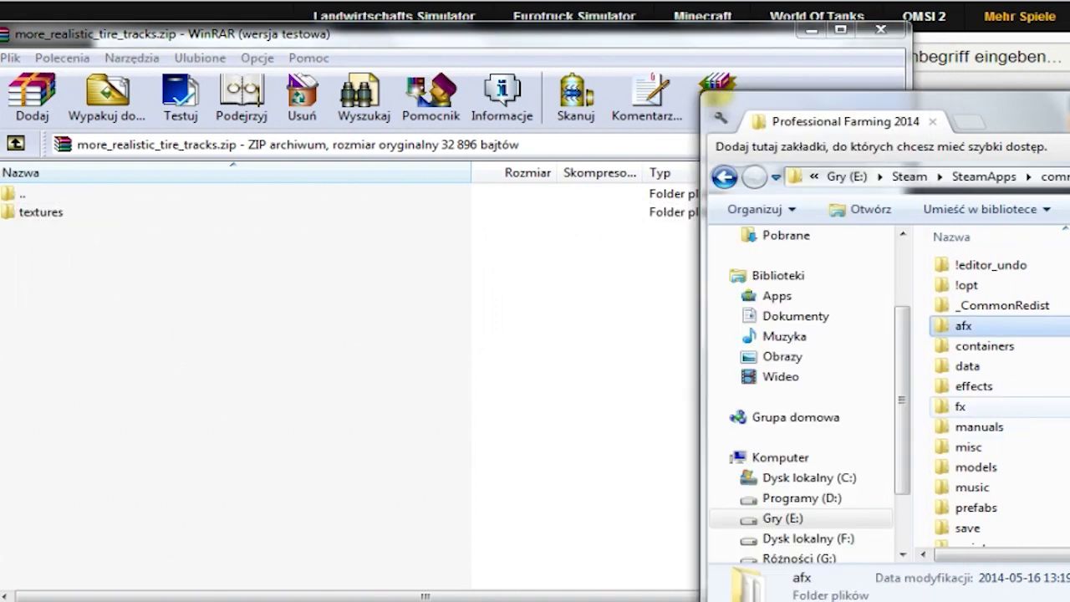
{"action": "scroll", "coordinate": [961, 368], "scroll_direction": "down", "scroll_amount": 2}
{"action": "scroll", "coordinate": [994, 384], "scroll_direction": "down", "scroll_amount": 1}
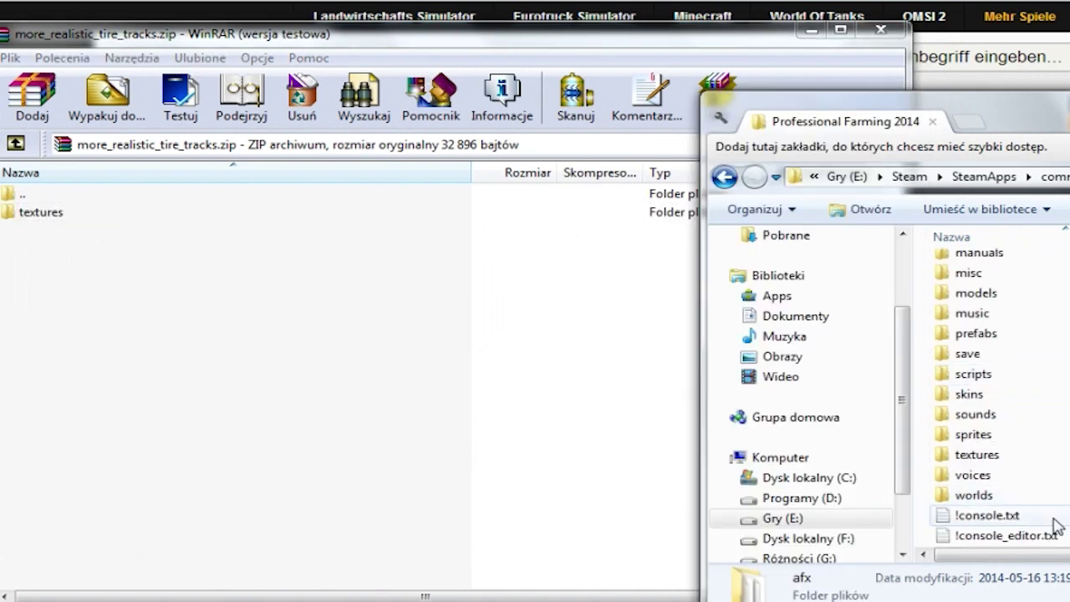
{"action": "double_click", "coordinate": [1030, 460]}
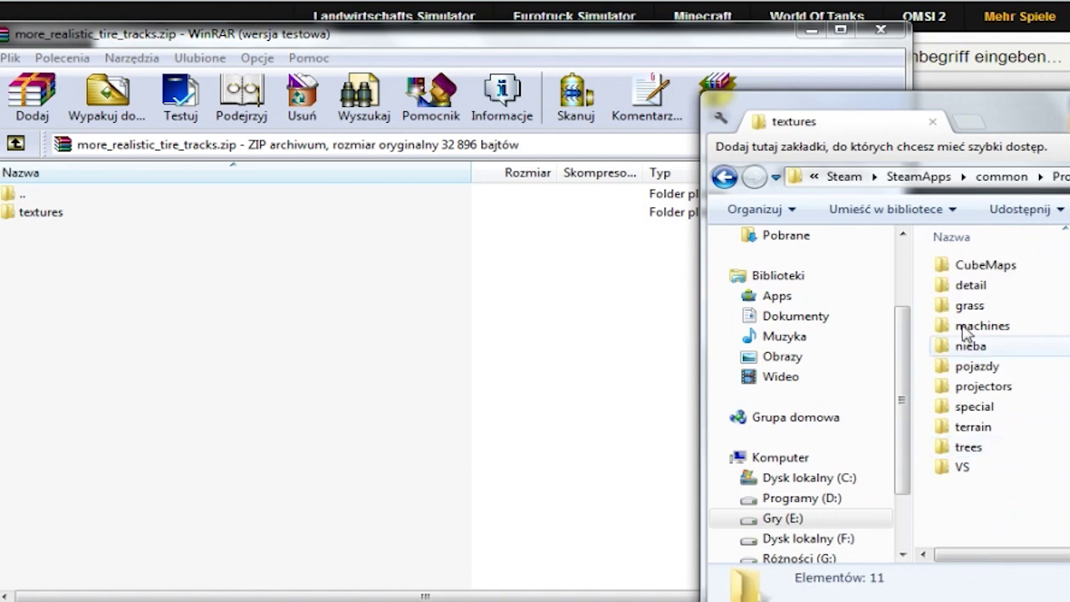
Step: Copy special_tire_tractor.dds from the archive's textures\special folder into the game's textures\special folder, replacing the existing file
{"action": "double_click", "coordinate": [119, 213]}
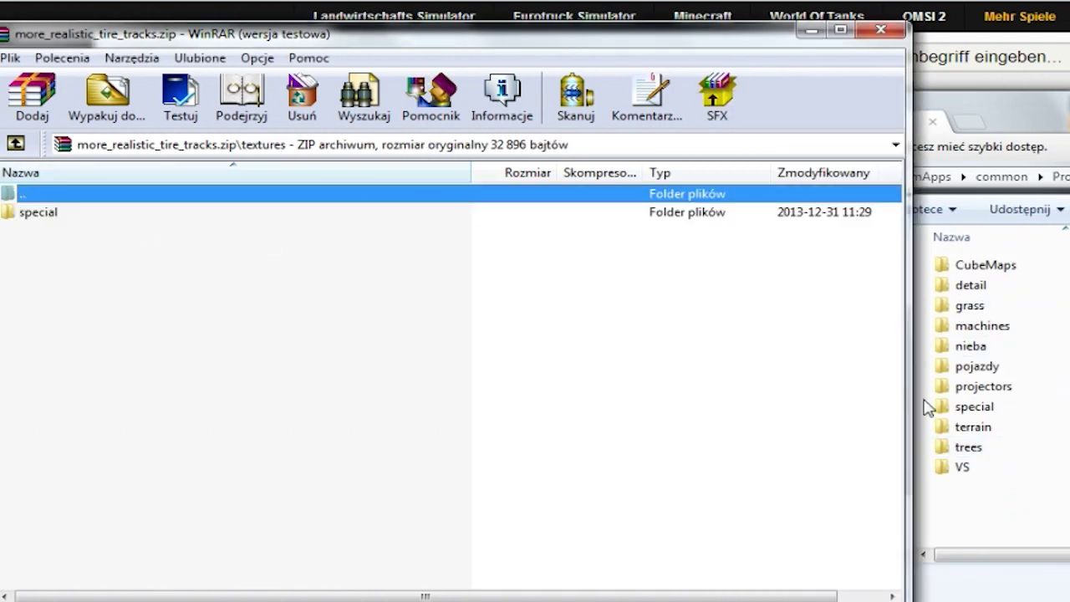
{"action": "double_click", "coordinate": [974, 406]}
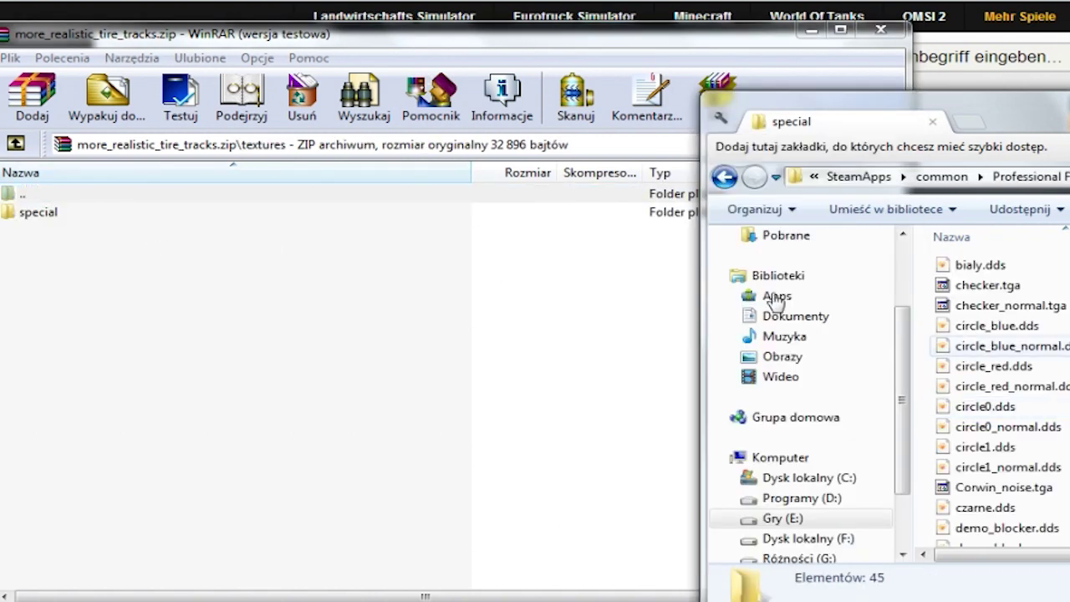
{"action": "double_click", "coordinate": [153, 214]}
{"action": "left_click_drag", "start_coordinate": [54, 216], "coordinate": [803, 248]}
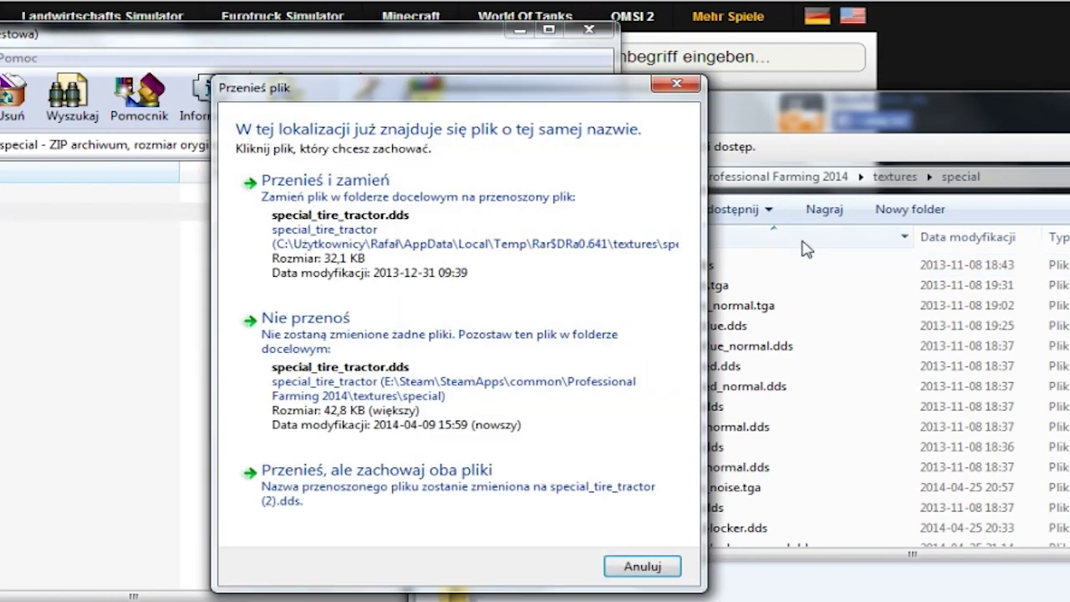
{"action": "left_click", "coordinate": [427, 224]}
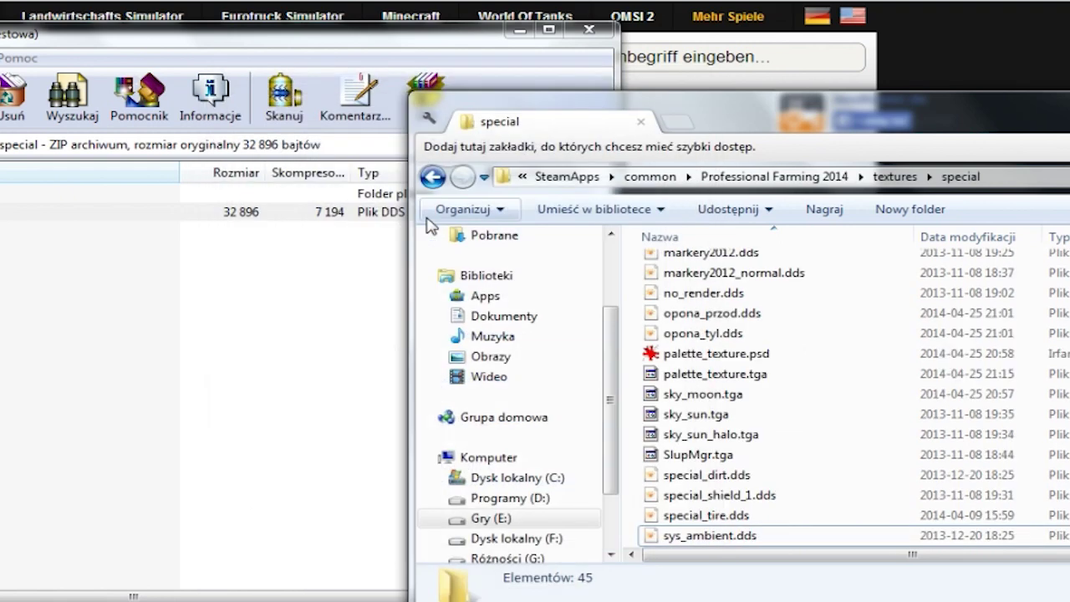
Step: Look through the game's special folder, close the tire tracks archive and bring the mod download page back into view
{"action": "scroll", "coordinate": [1032, 422], "scroll_direction": "down", "scroll_amount": 1}
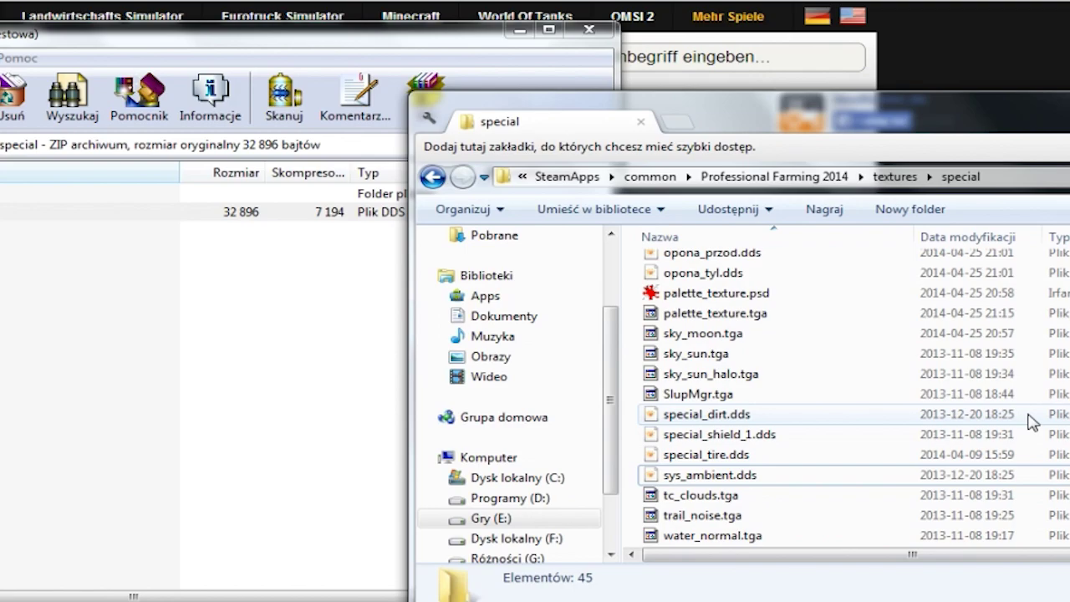
{"action": "scroll", "coordinate": [1032, 422], "scroll_direction": "up", "scroll_amount": 1}
{"action": "left_click", "coordinate": [200, 396]}
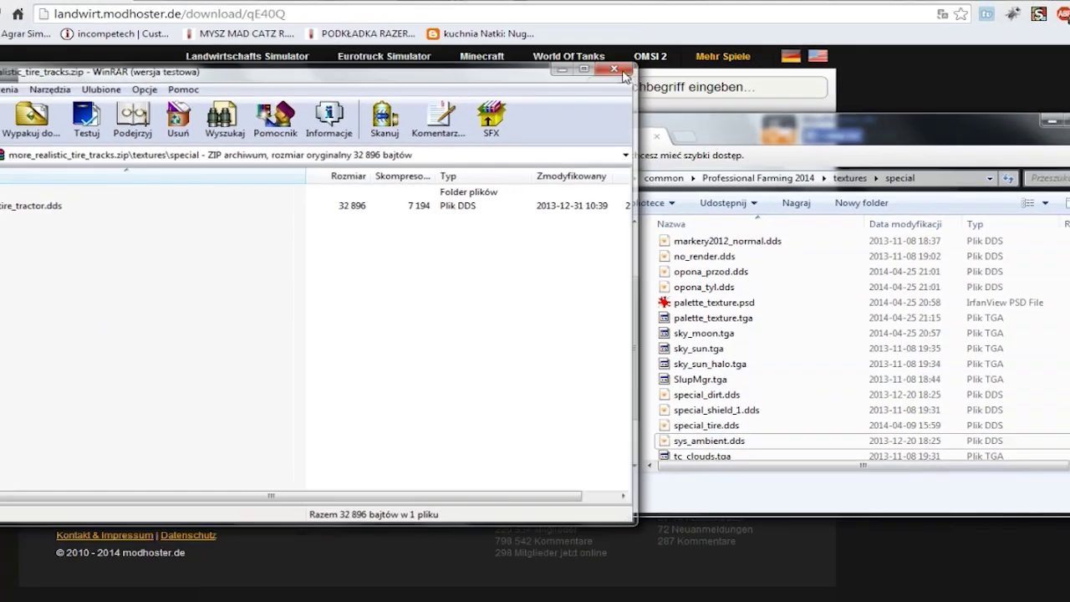
{"action": "key", "text": "alt+F4"}
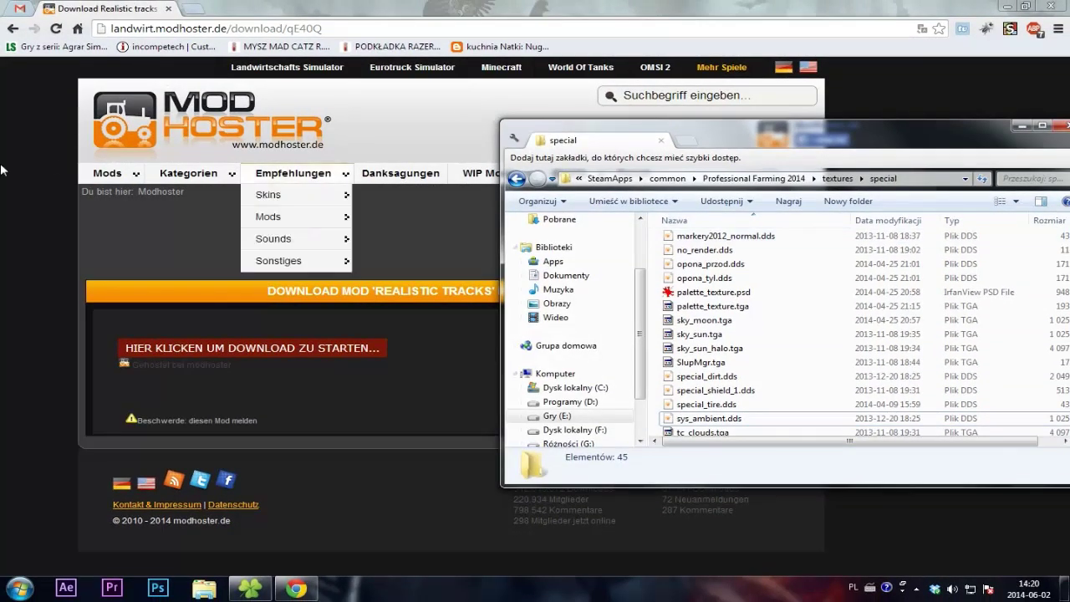
{"action": "scroll", "coordinate": [2, 242], "scroll_direction": "up", "scroll_amount": 2}
{"action": "scroll", "coordinate": [2, 241], "scroll_direction": "down", "scroll_amount": 1}
{"action": "scroll", "coordinate": [3, 347], "scroll_direction": "up", "scroll_amount": 2}
{"action": "left_click", "coordinate": [3, 347]}
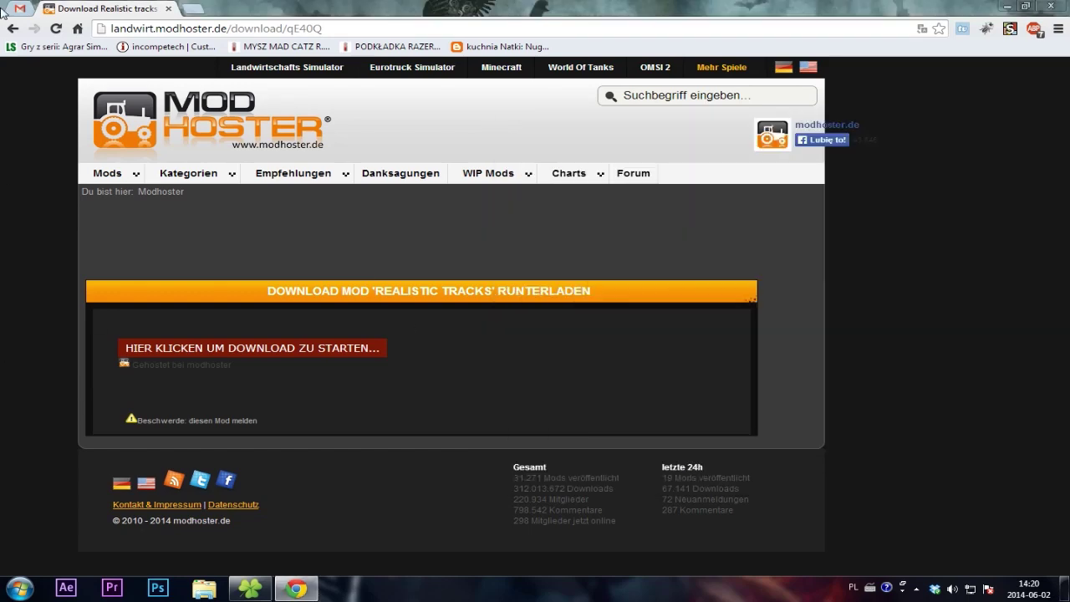
Step: Return to the Landwirt mod list and open the Amazone Düngestreuer mod's page
{"action": "left_click", "coordinate": [7, 29]}
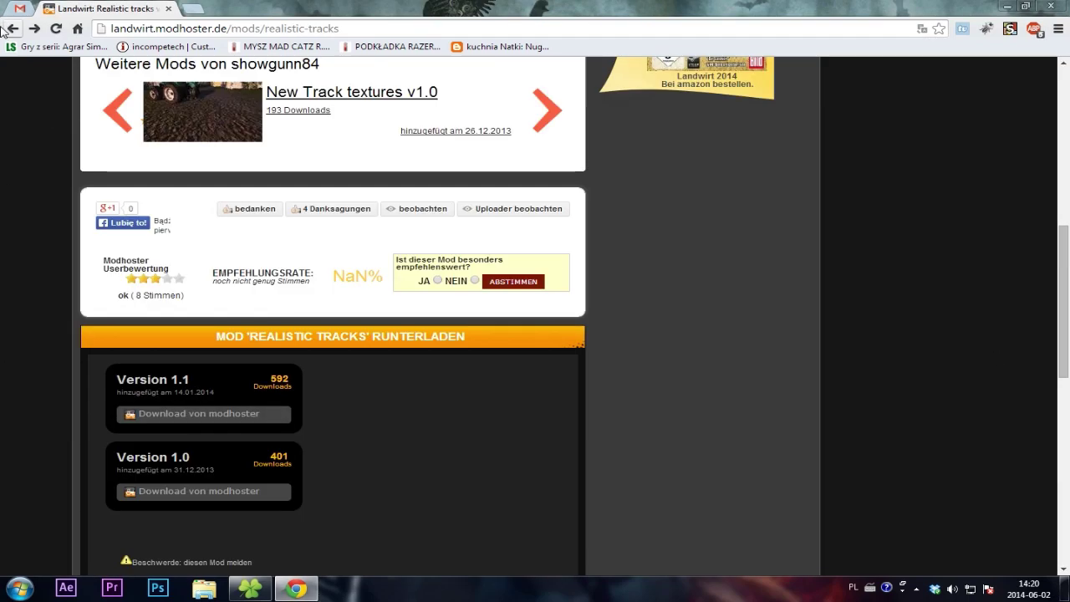
{"action": "left_click", "coordinate": [7, 29]}
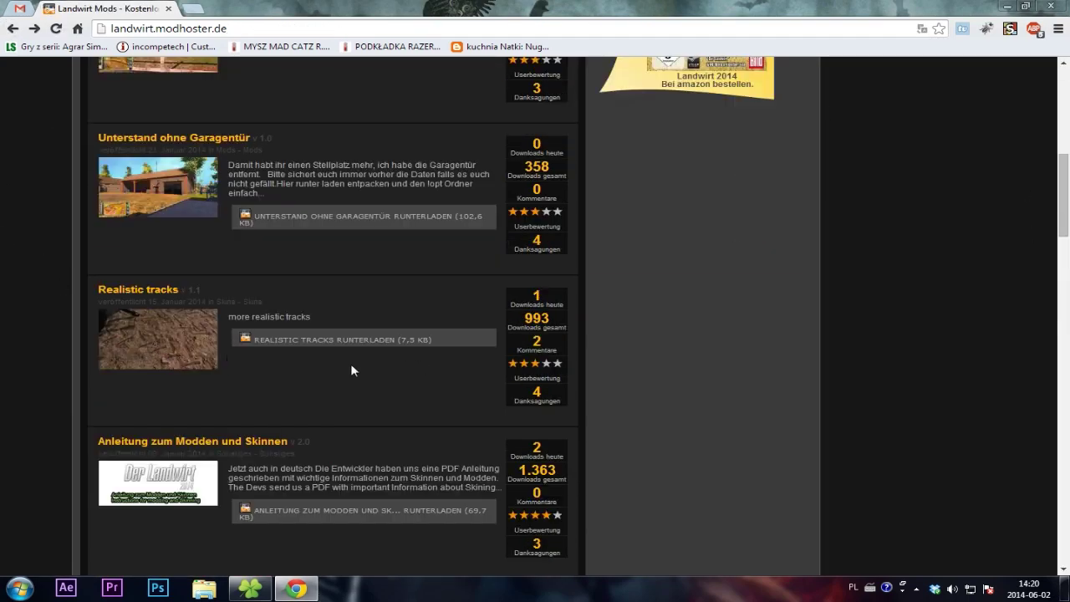
{"action": "scroll", "coordinate": [127, 379], "scroll_direction": "down", "scroll_amount": 10}
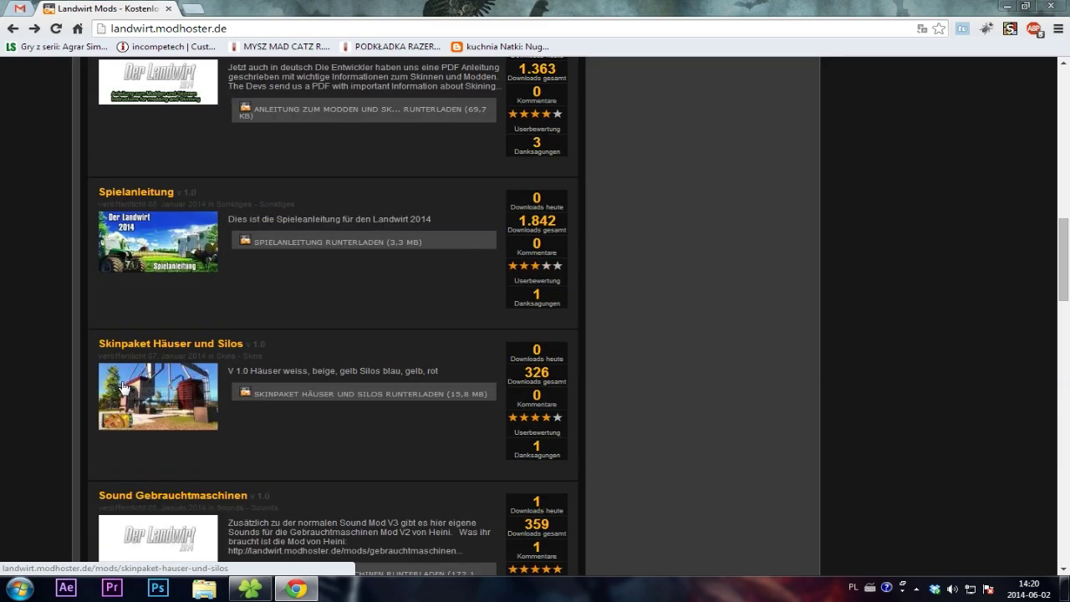
{"action": "scroll", "coordinate": [125, 387], "scroll_direction": "down", "scroll_amount": 4}
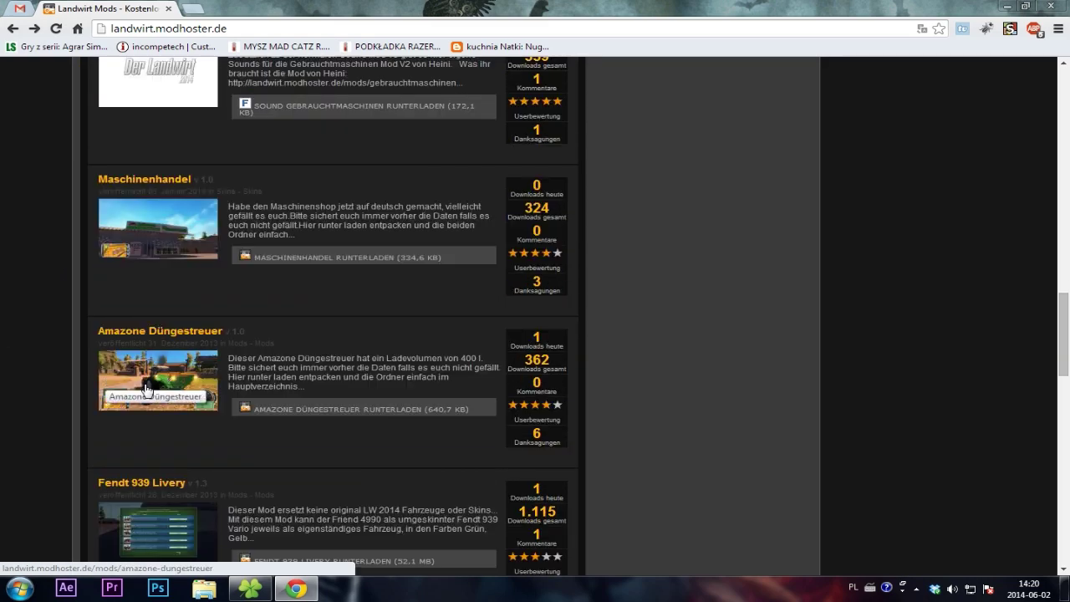
{"action": "left_click", "coordinate": [156, 388]}
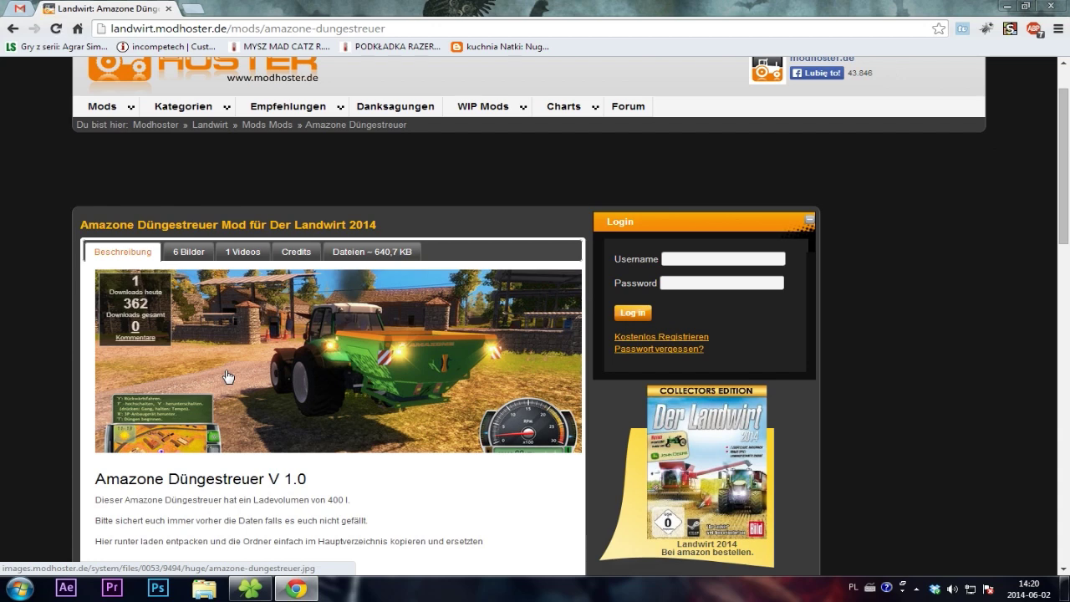
Step: Read the Amazone Düngestreuer installation notes and download Version 1.0 from modhoster
{"action": "scroll", "coordinate": [227, 376], "scroll_direction": "down", "scroll_amount": 2}
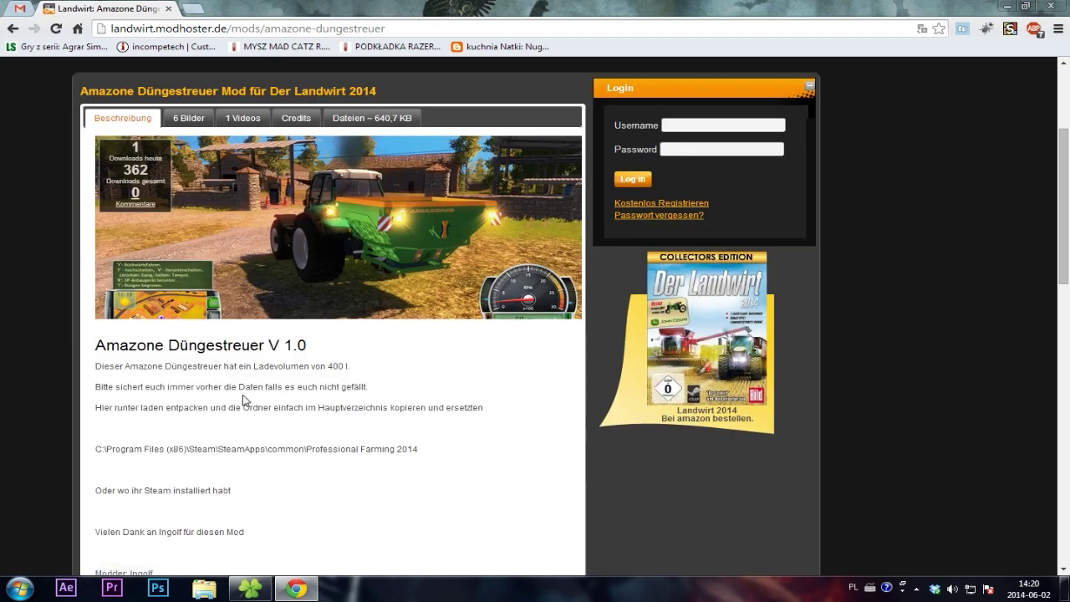
{"action": "scroll", "coordinate": [333, 432], "scroll_direction": "down", "scroll_amount": 3}
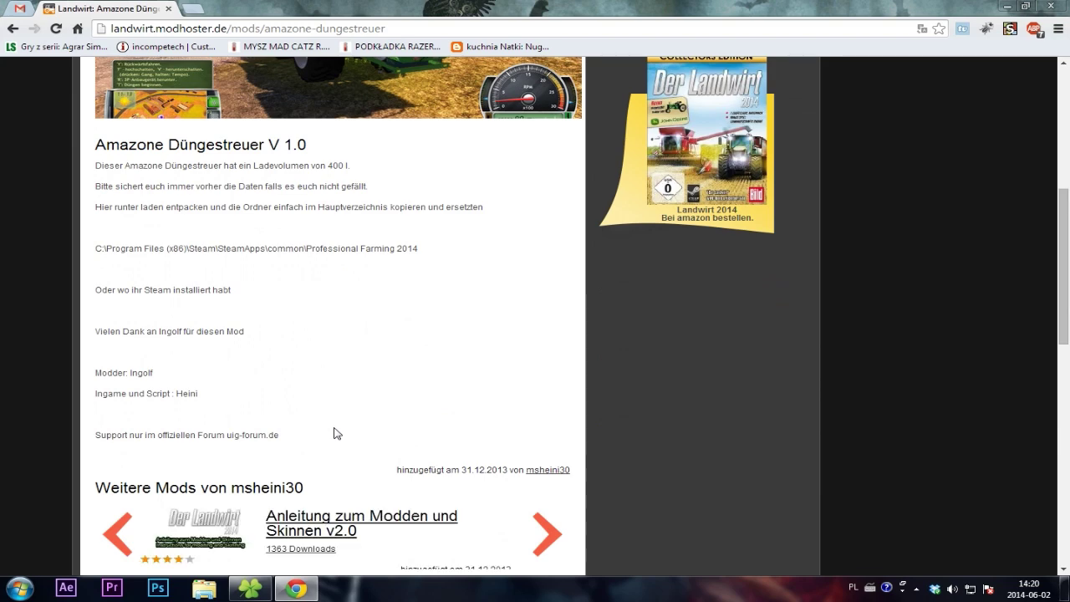
{"action": "scroll", "coordinate": [329, 408], "scroll_direction": "up", "scroll_amount": 1}
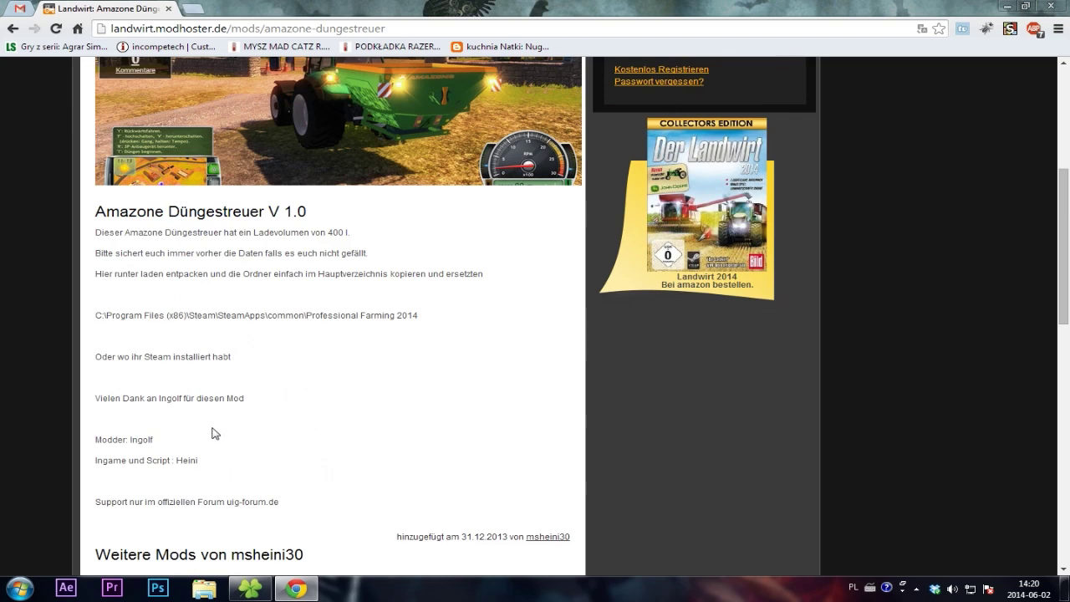
{"action": "scroll", "coordinate": [215, 357], "scroll_direction": "up", "scroll_amount": 1}
{"action": "scroll", "coordinate": [214, 357], "scroll_direction": "down", "scroll_amount": 8}
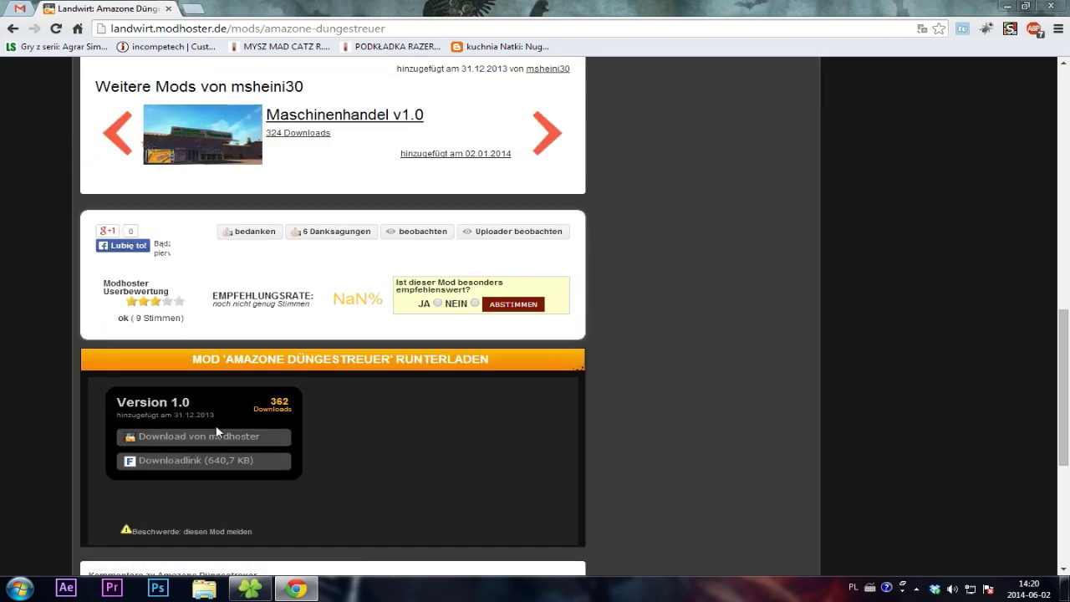
{"action": "left_click", "coordinate": [281, 438]}
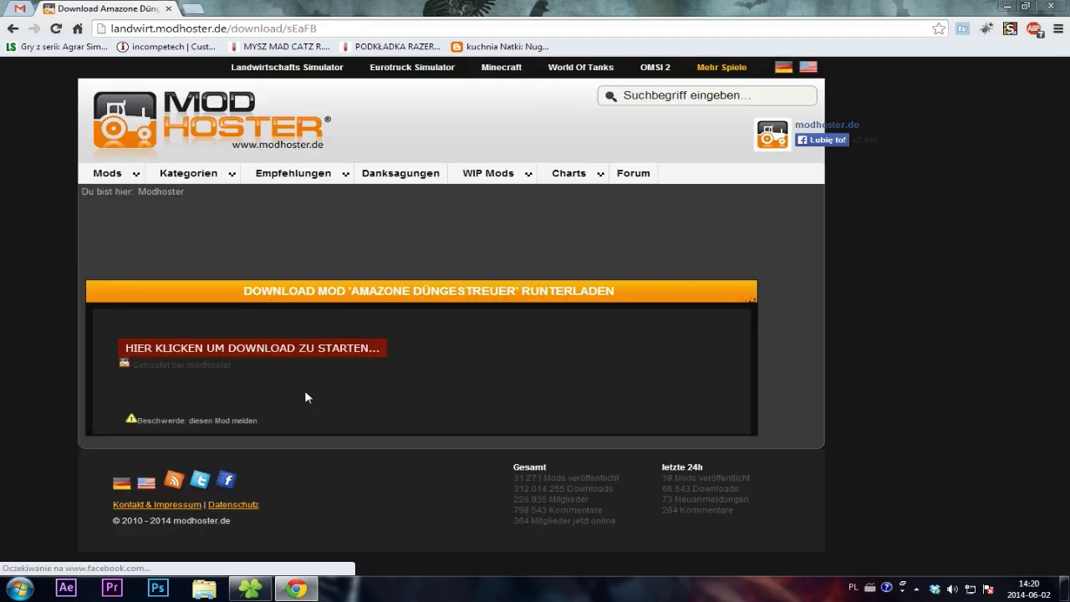
{"action": "left_click", "coordinate": [287, 350]}
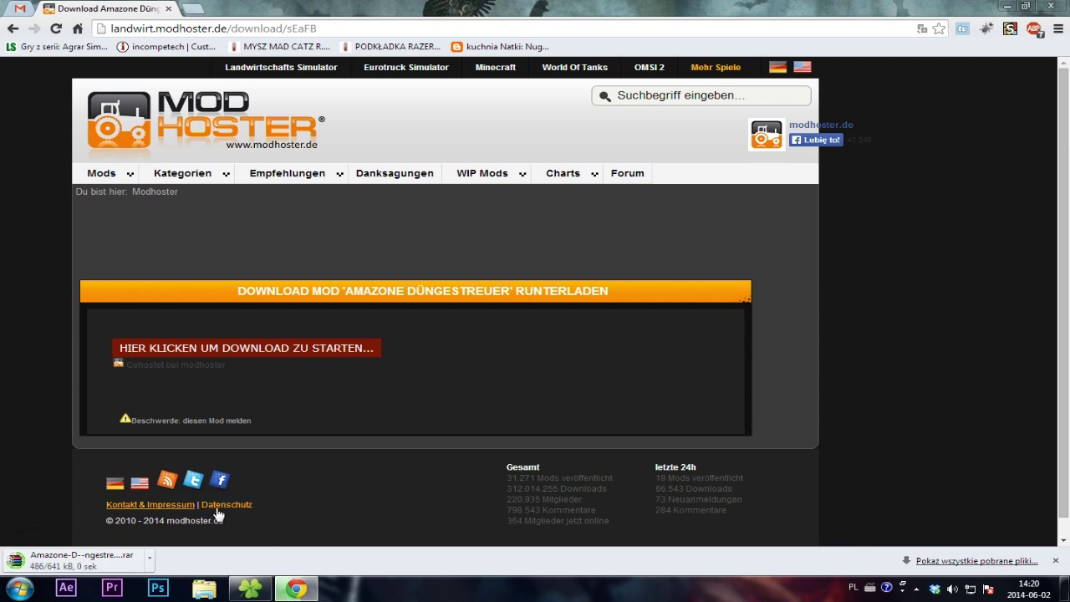
Step: Open the downloaded Amazone archive, dismiss the licence reminder, and return the game folder window to the Professional Farming 2014 folder
{"action": "left_click", "coordinate": [71, 560]}
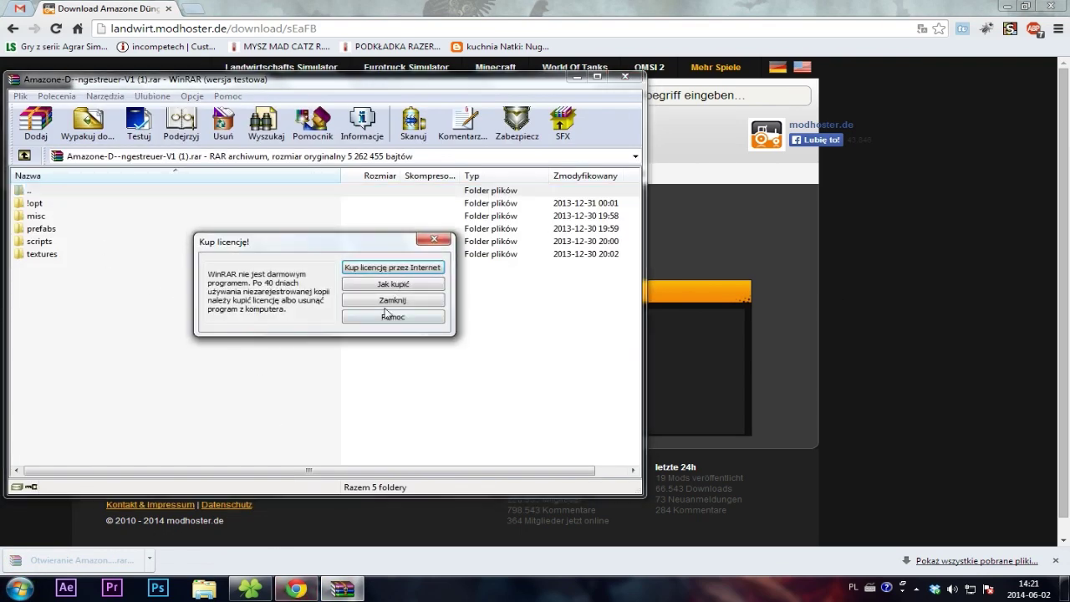
{"action": "left_click", "coordinate": [389, 298]}
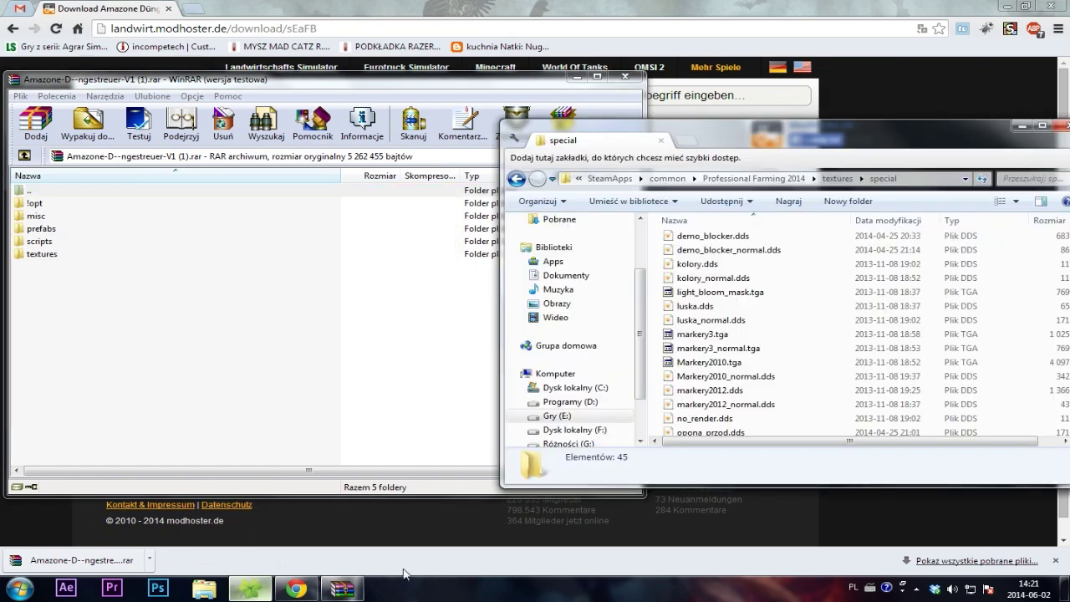
{"action": "left_click", "coordinate": [516, 178]}
{"action": "left_click", "coordinate": [516, 178]}
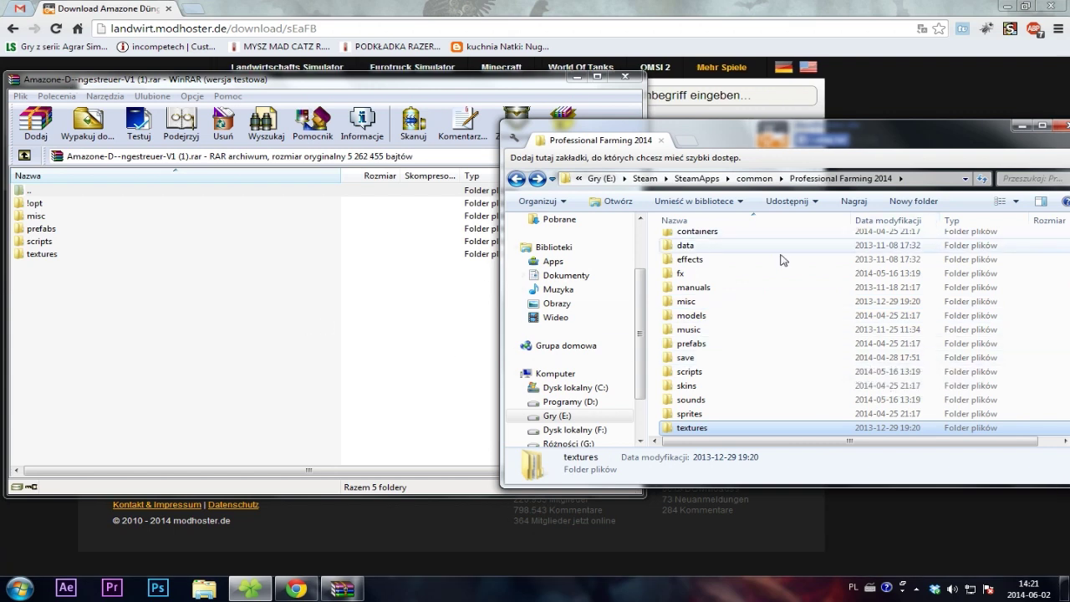
Step: Select all folders in the Amazone archive and extract them into the Professional Farming 2014 folder
{"action": "left_click_drag", "start_coordinate": [208, 286], "coordinate": [234, 209]}
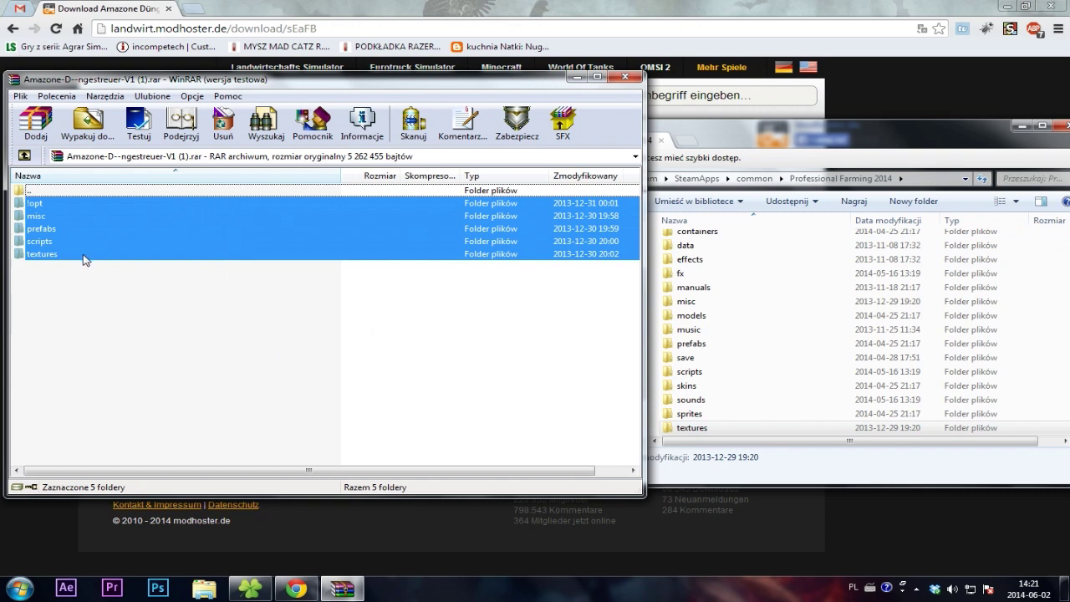
{"action": "left_click_drag", "start_coordinate": [72, 330], "coordinate": [81, 204]}
{"action": "right_click", "coordinate": [89, 356]}
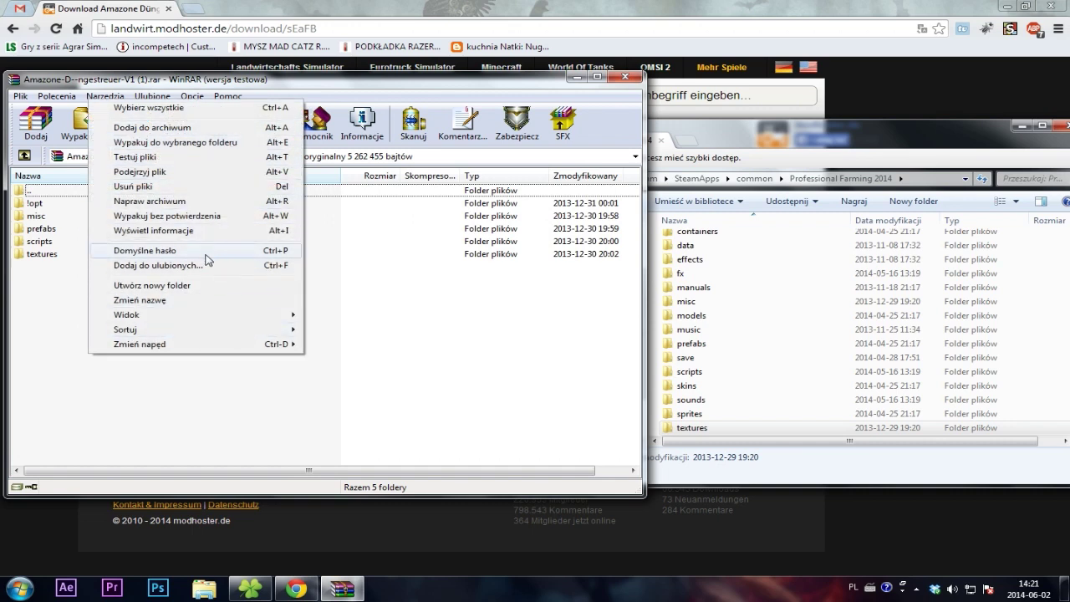
{"action": "left_click", "coordinate": [191, 107]}
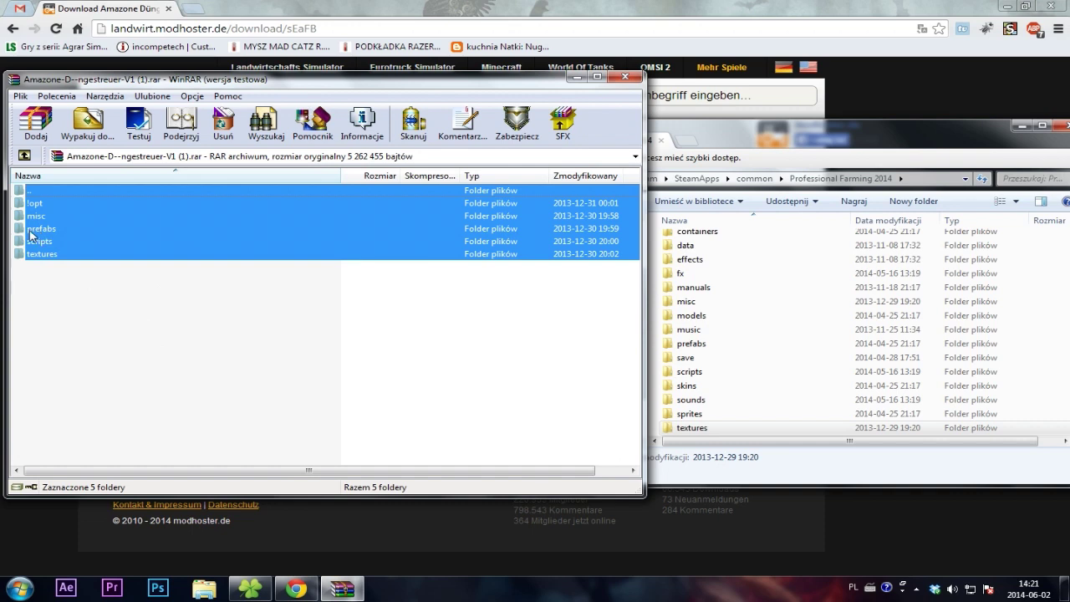
{"action": "left_click_drag", "start_coordinate": [798, 260], "coordinate": [838, 232]}
{"action": "left_click_drag", "start_coordinate": [838, 224], "coordinate": [772, 225]}
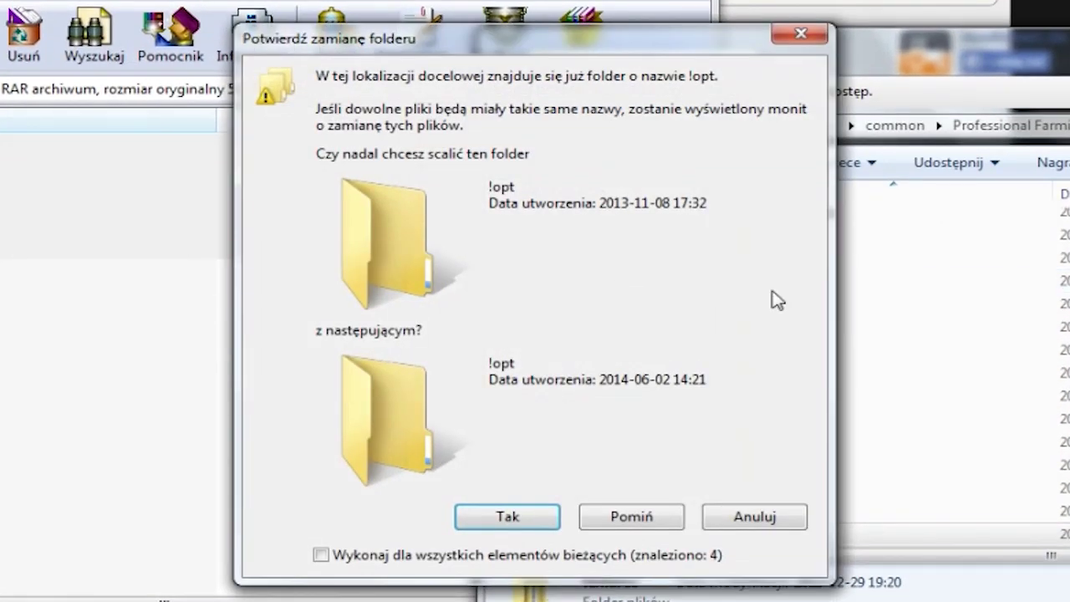
Step: Merge all the existing folders with the extracted ones and replace every conflicting file with the mod's version
{"action": "left_click", "coordinate": [465, 562]}
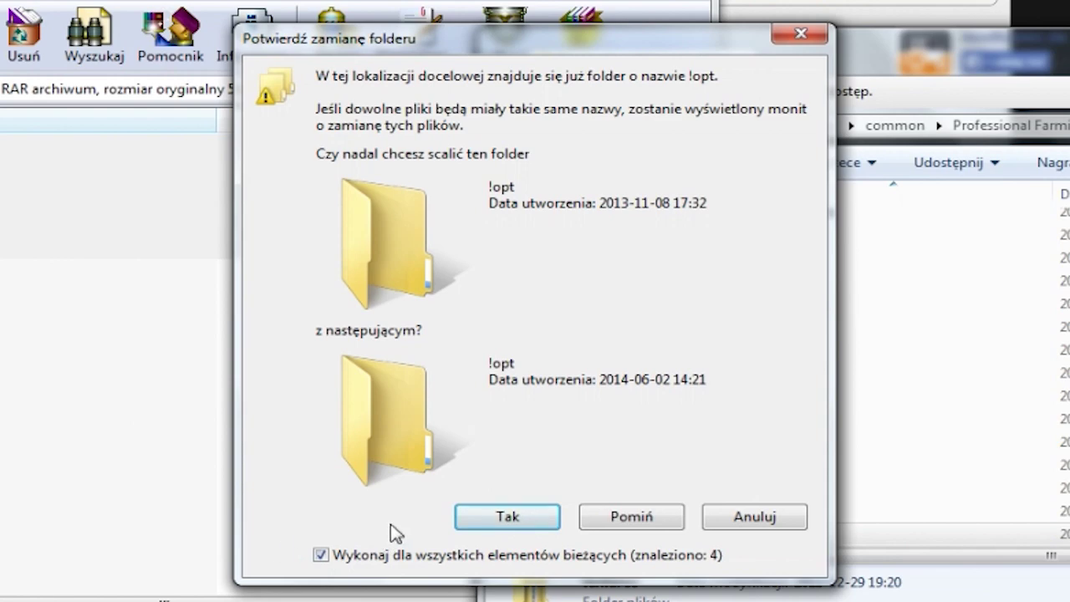
{"action": "left_click", "coordinate": [527, 522]}
{"action": "left_click", "coordinate": [478, 554]}
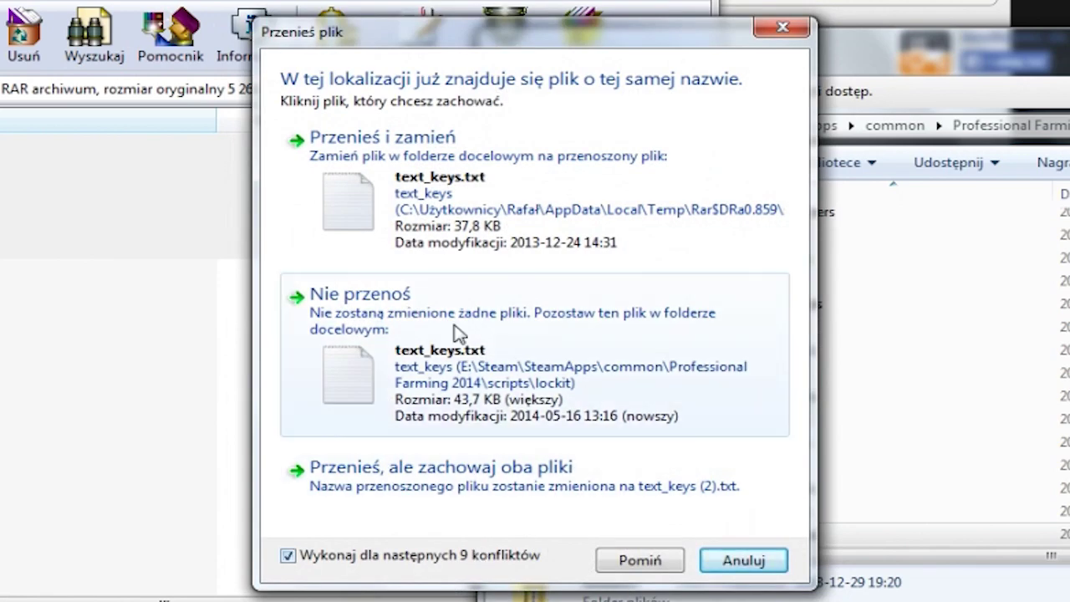
{"action": "left_click", "coordinate": [478, 190]}
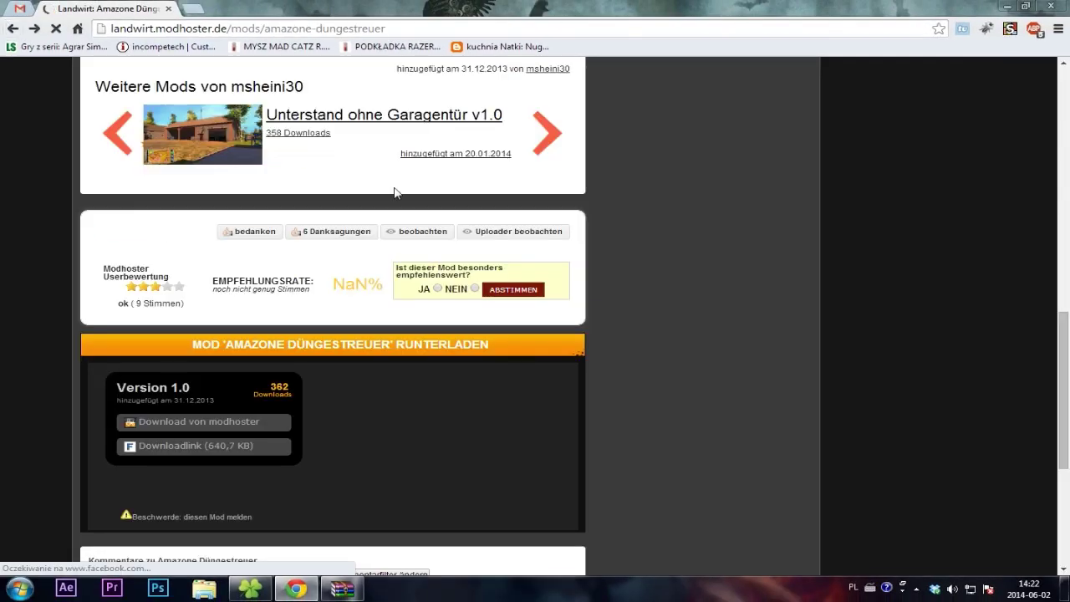
Step: Go back to the mod list, open the Fendt 939 Livery page and view its preview picture enlarged
{"action": "left_click", "coordinate": [13, 27]}
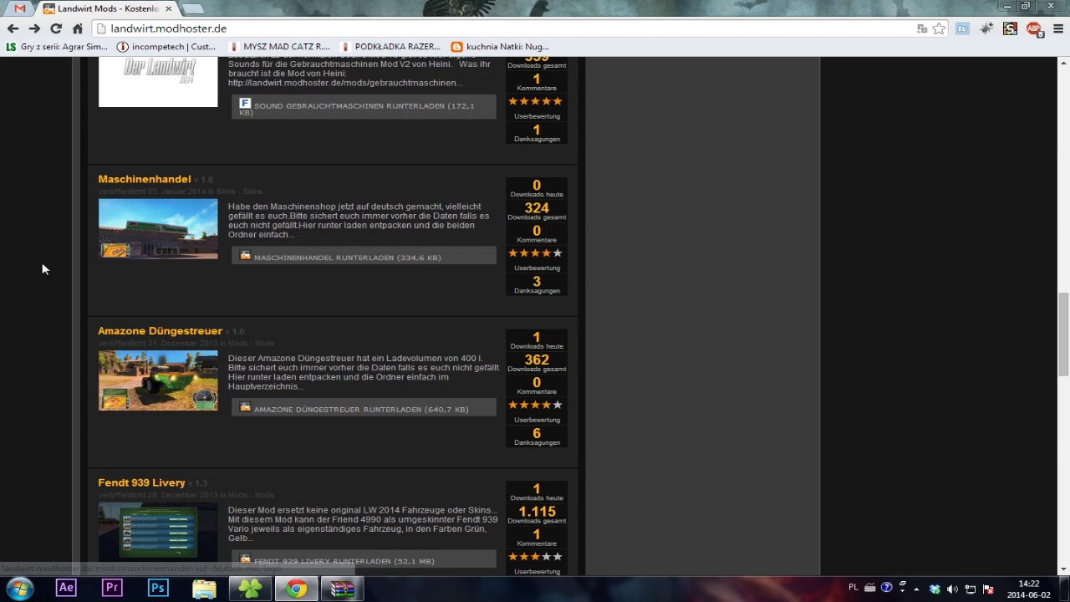
{"action": "scroll", "coordinate": [28, 269], "scroll_direction": "down", "scroll_amount": 2}
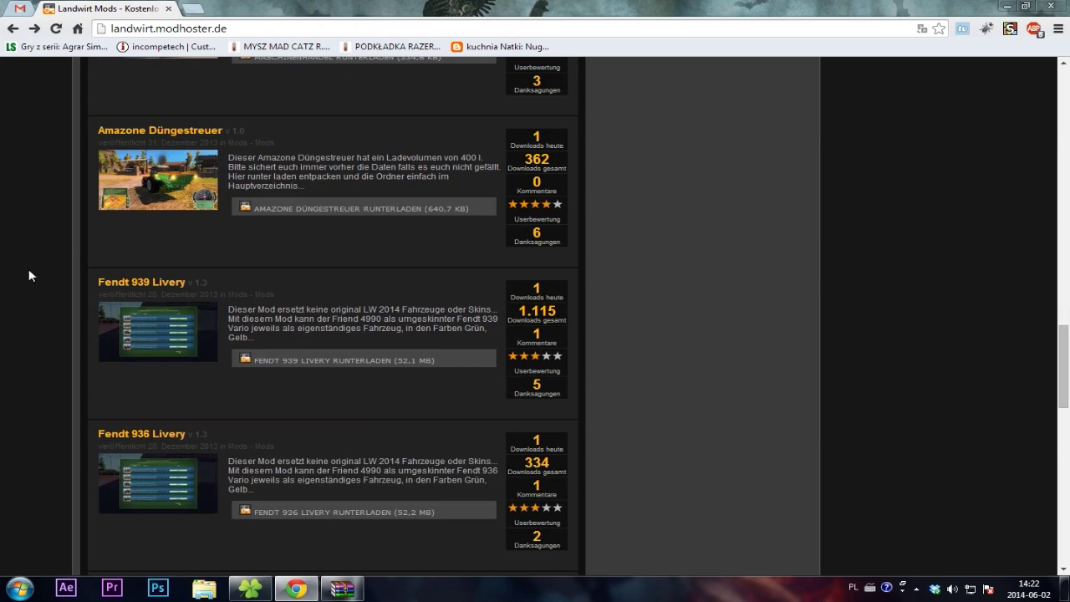
{"action": "left_click", "coordinate": [387, 361]}
{"action": "left_click", "coordinate": [267, 394]}
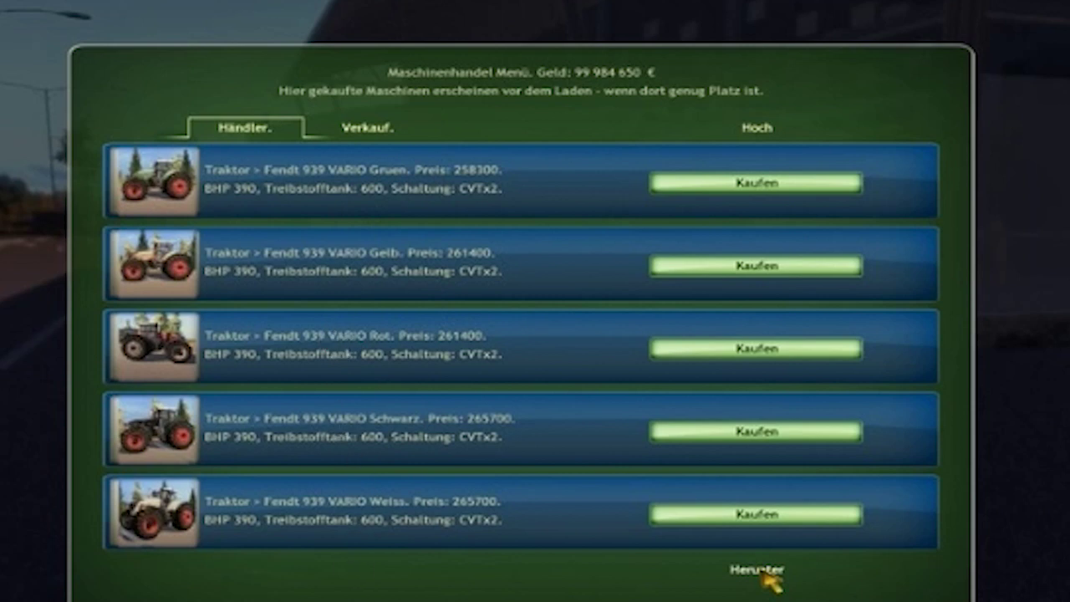
{"action": "key", "text": "Escape"}
Step: Read the Fendt 939 Livery installation notes and open the modhoster download page for Version 1.3
{"action": "scroll", "coordinate": [372, 345], "scroll_direction": "down", "scroll_amount": 5}
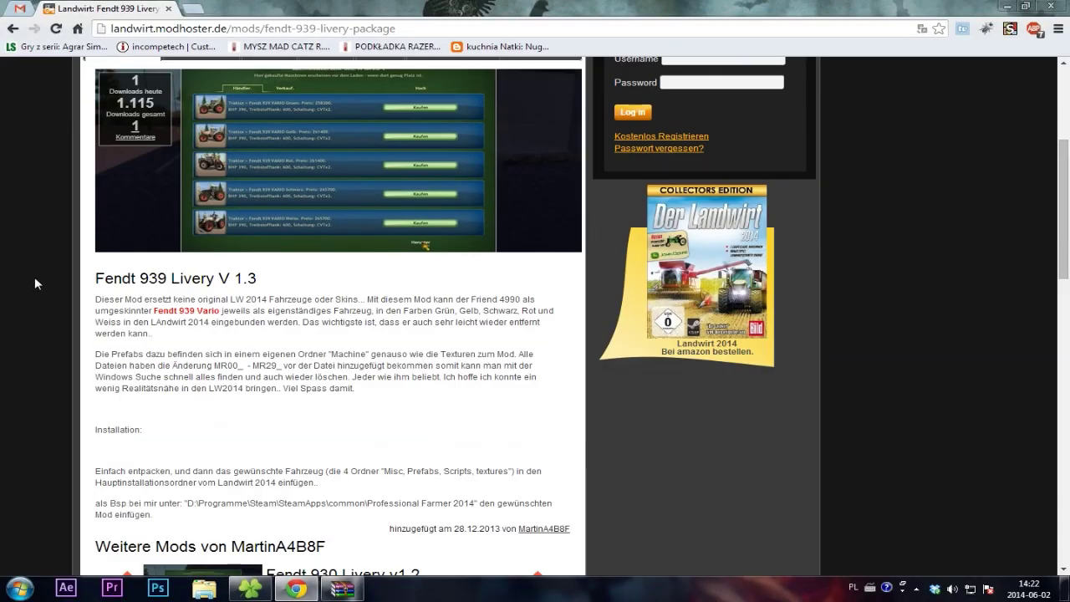
{"action": "scroll", "coordinate": [368, 349], "scroll_direction": "down", "scroll_amount": 5}
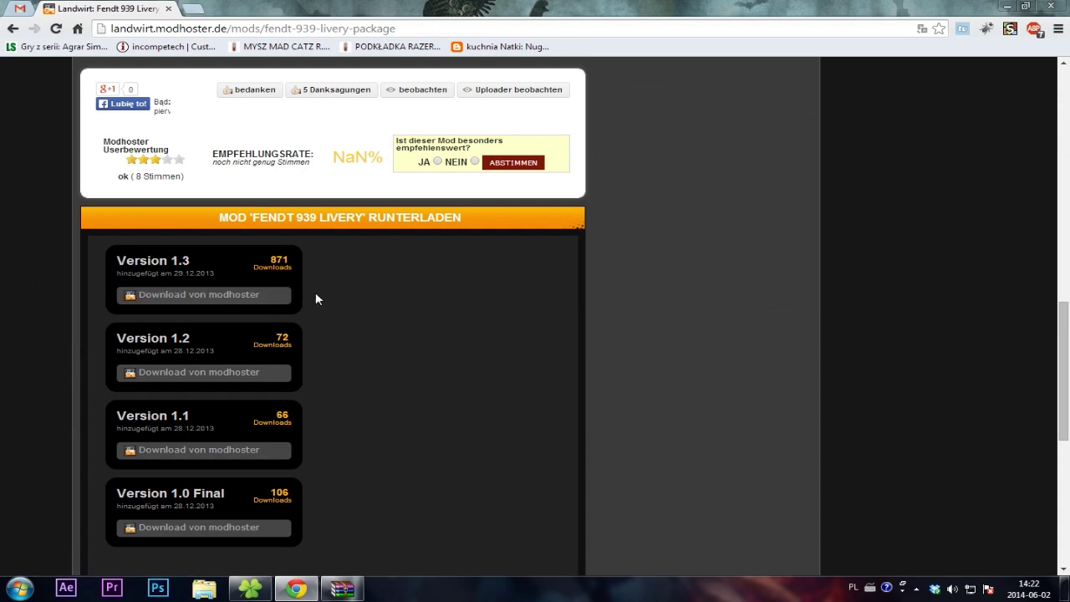
{"action": "left_click", "coordinate": [215, 297]}
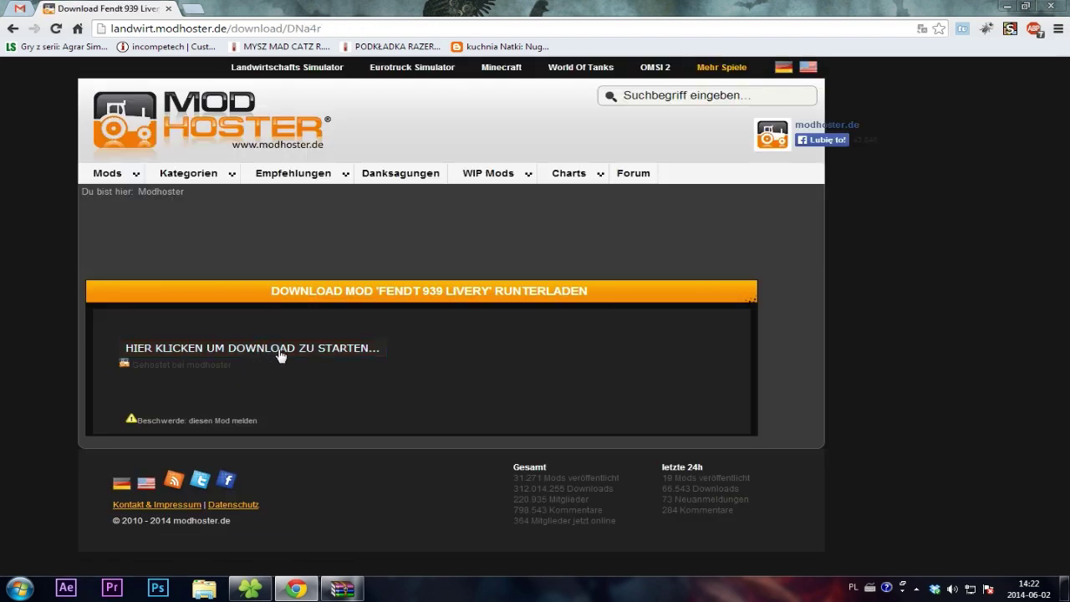
{"action": "left_click", "coordinate": [281, 349]}
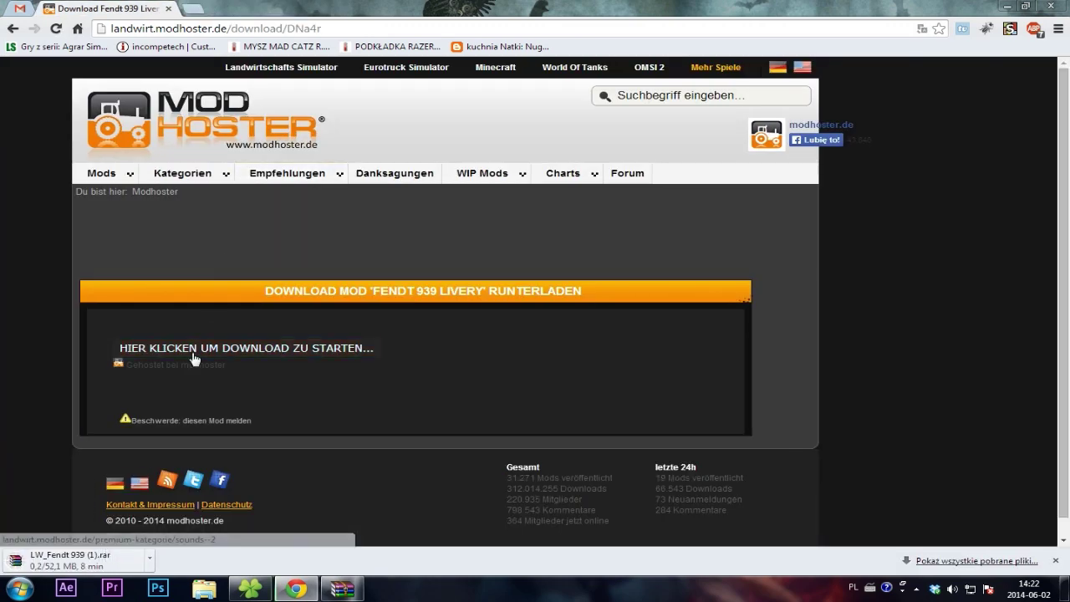
{"action": "left_click", "coordinate": [150, 560]}
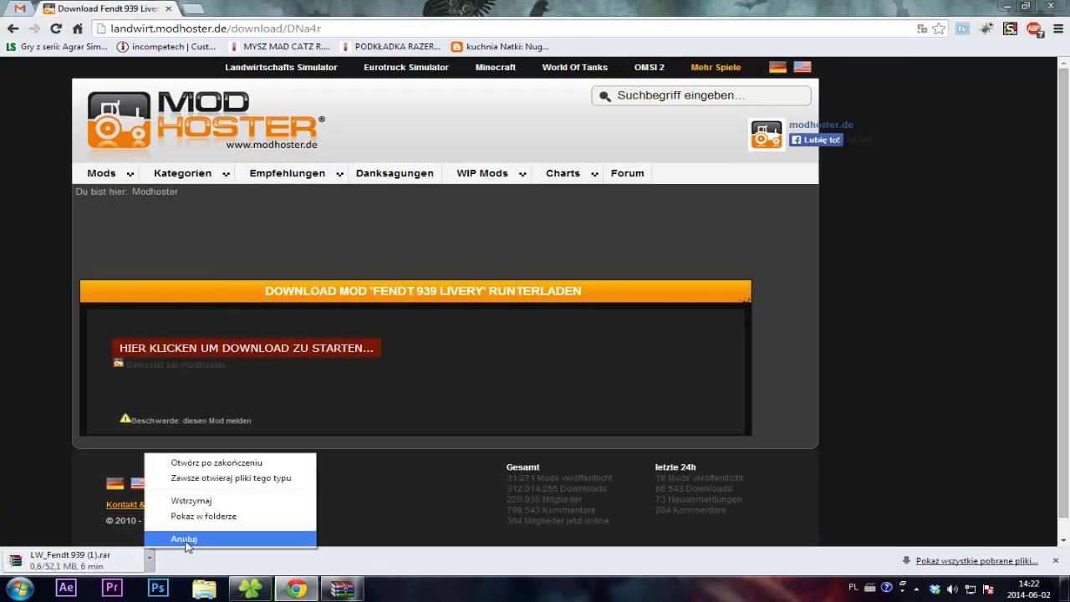
{"action": "left_click", "coordinate": [184, 540]}
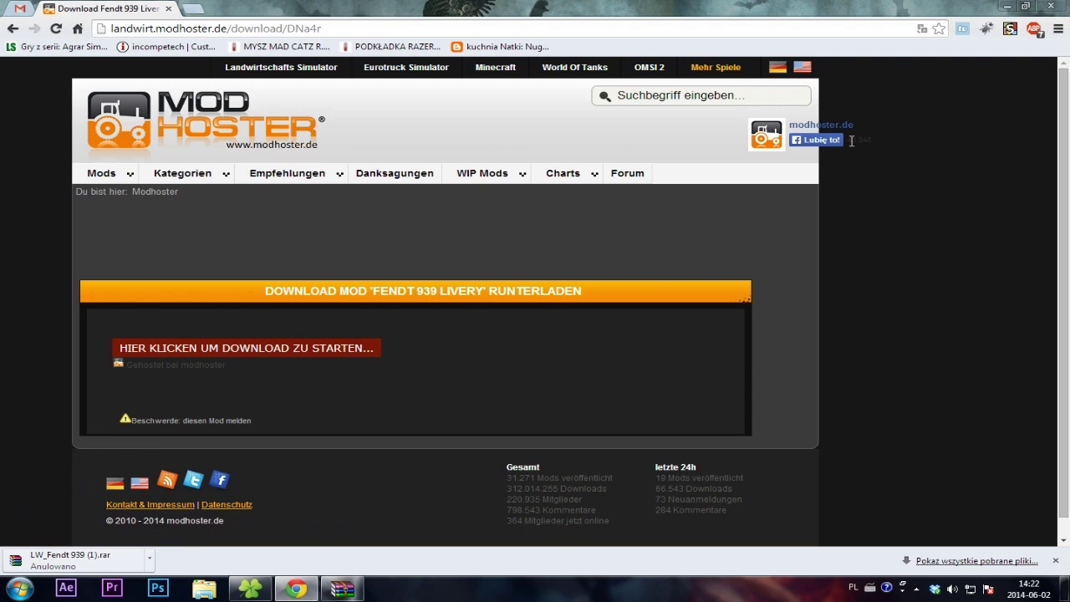
Step: Open the folder of browser downloads from the downloads list and search it for "LW"
{"action": "left_click", "coordinate": [1058, 29]}
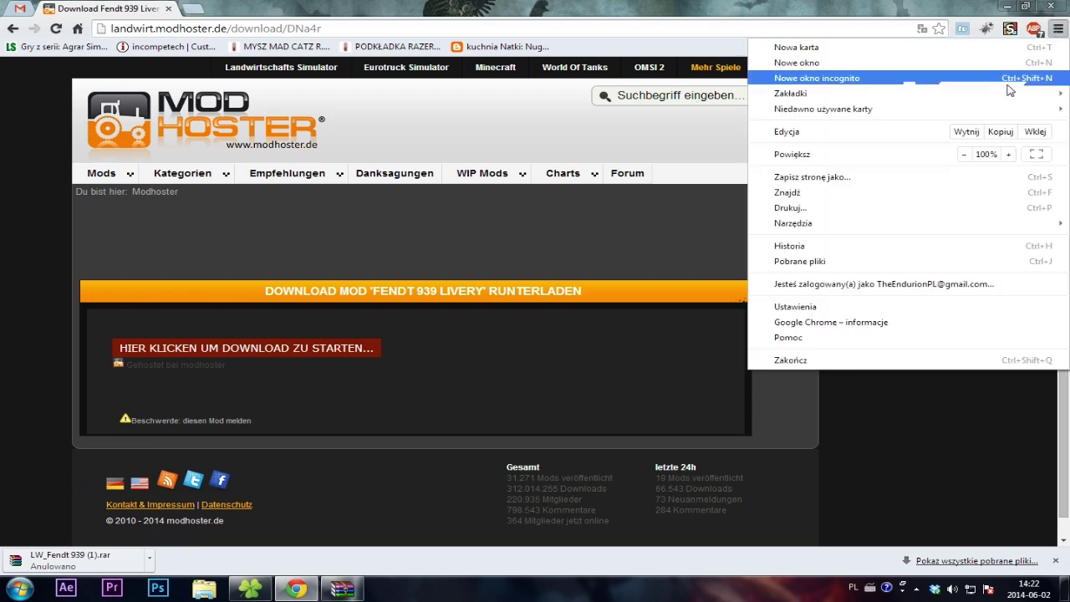
{"action": "left_click", "coordinate": [830, 266]}
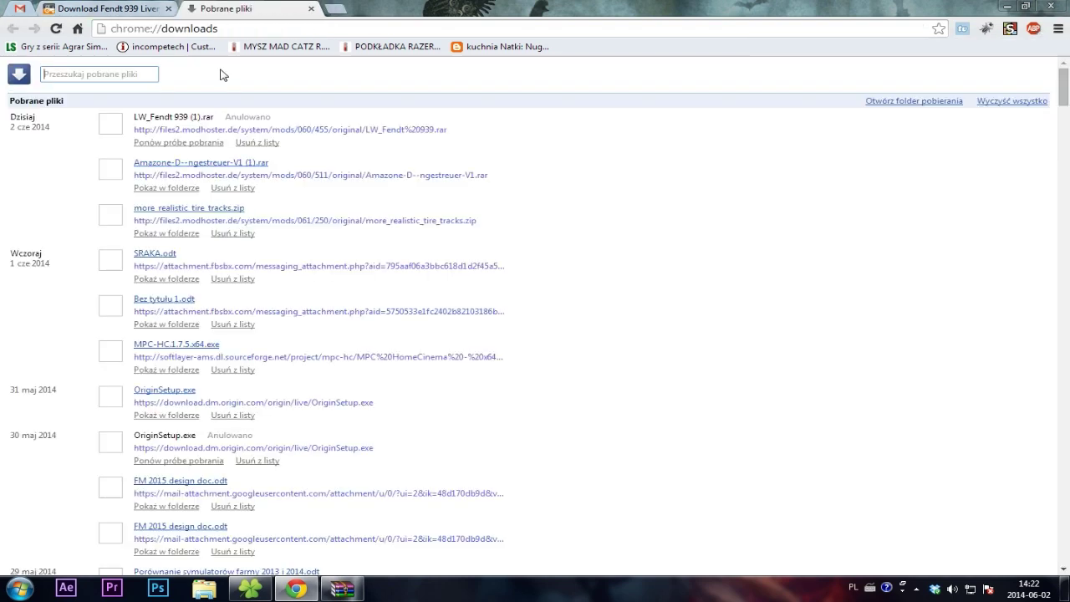
{"action": "left_click_drag", "start_coordinate": [860, 147], "coordinate": [438, 65]}
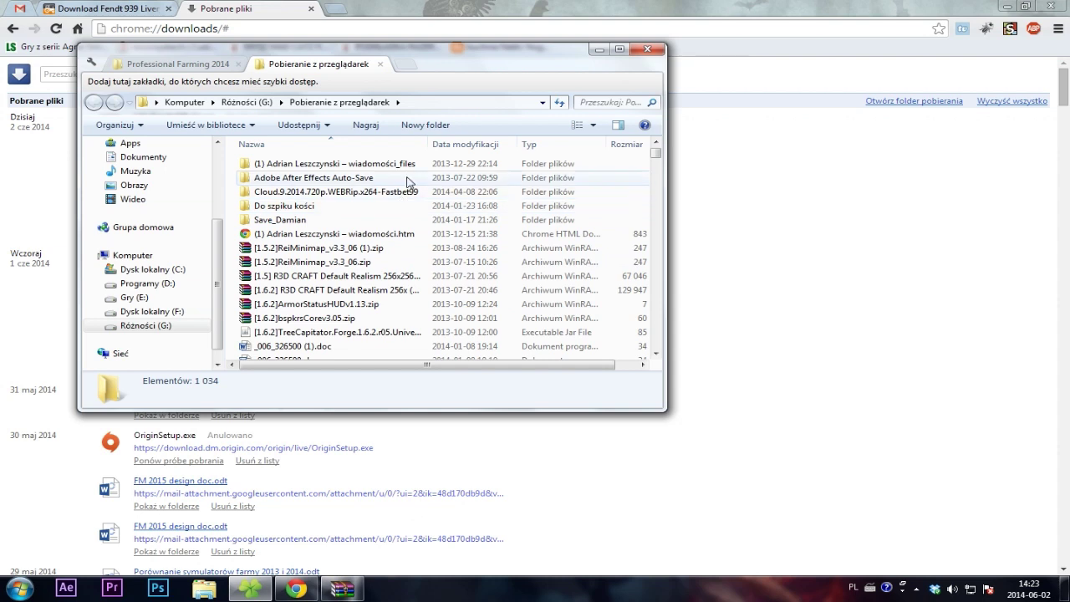
{"action": "left_click", "coordinate": [610, 102]}
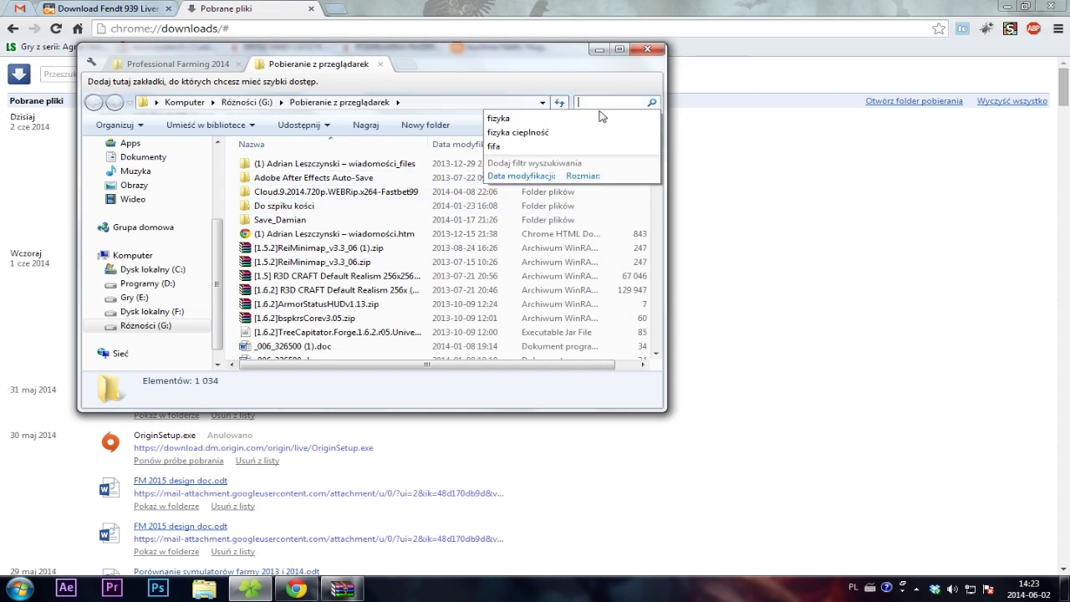
{"action": "mouse_move", "coordinate": [431, 79]}
{"action": "left_mouse_down"}
{"action": "mouse_move", "coordinate": [665, 81]}
{"action": "mouse_move", "coordinate": [452, 77]}
{"action": "left_mouse_up"}
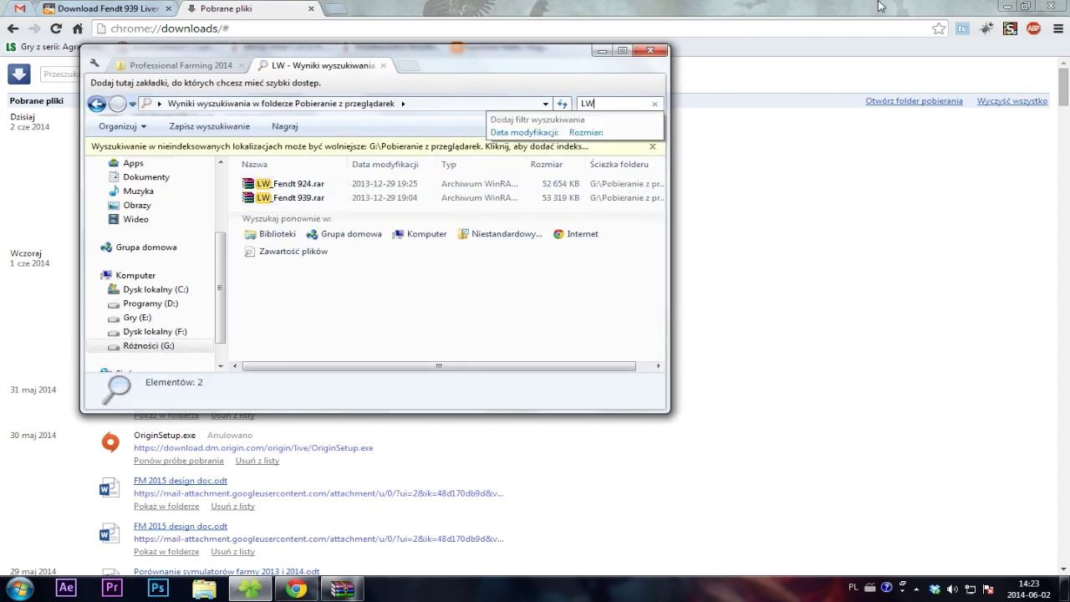
{"action": "key", "text": "Return"}
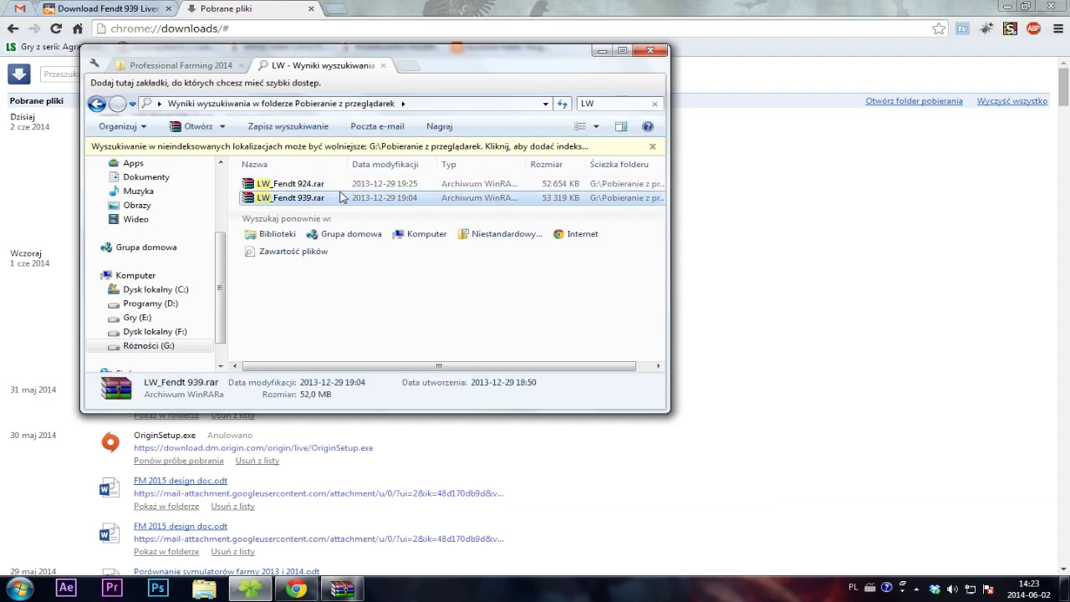
Step: Open the LW_Fendt 939.rar archive, dismiss the licence reminder and look over the colour-variant folders inside
{"action": "double_click", "coordinate": [329, 199]}
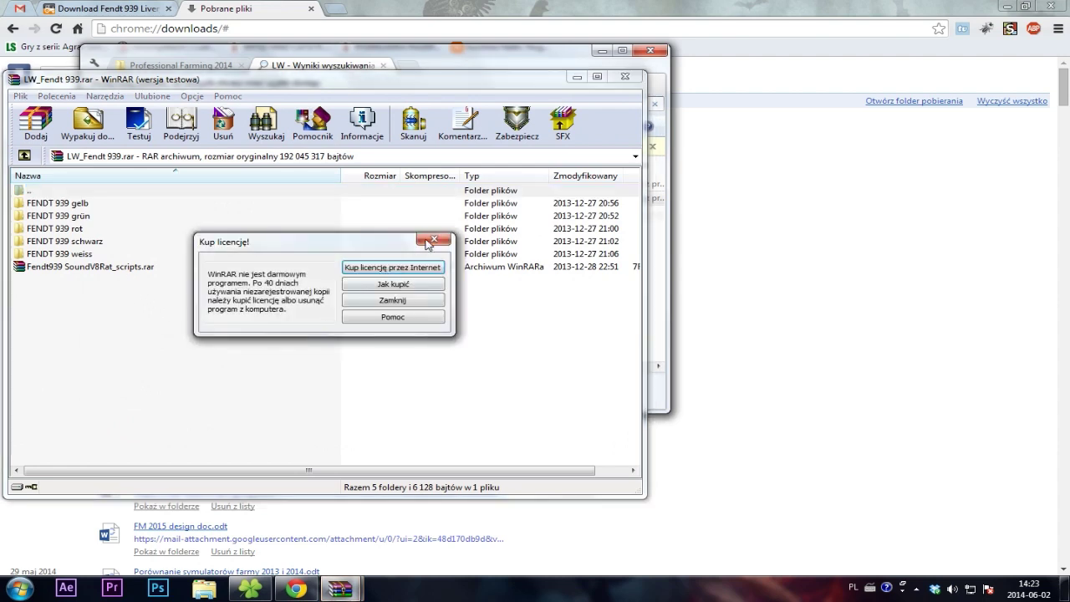
{"action": "left_click", "coordinate": [433, 241]}
{"action": "left_click", "coordinate": [67, 255]}
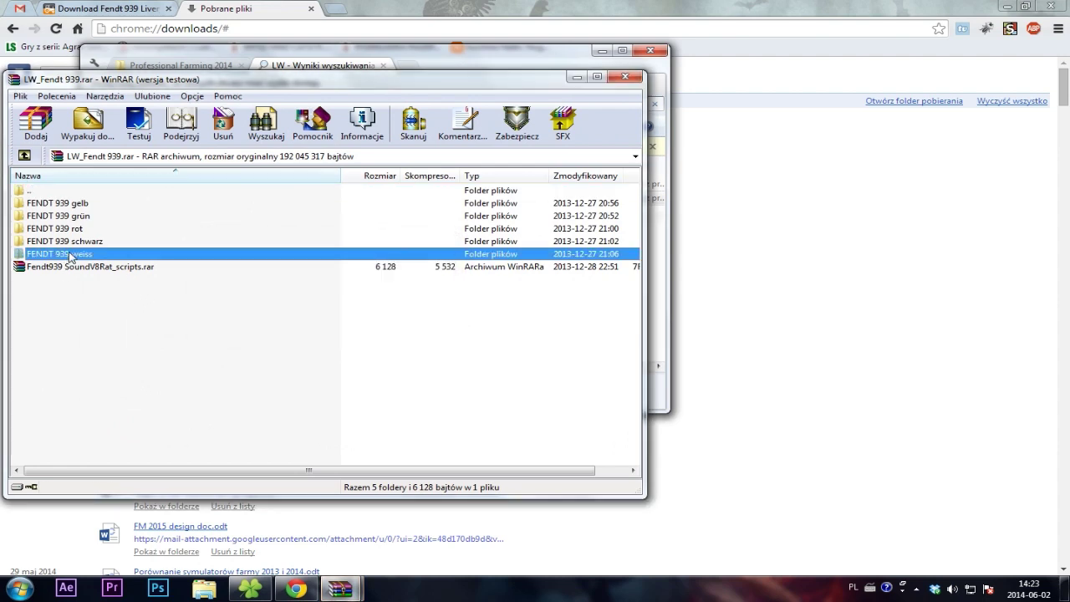
{"action": "left_click", "coordinate": [78, 241]}
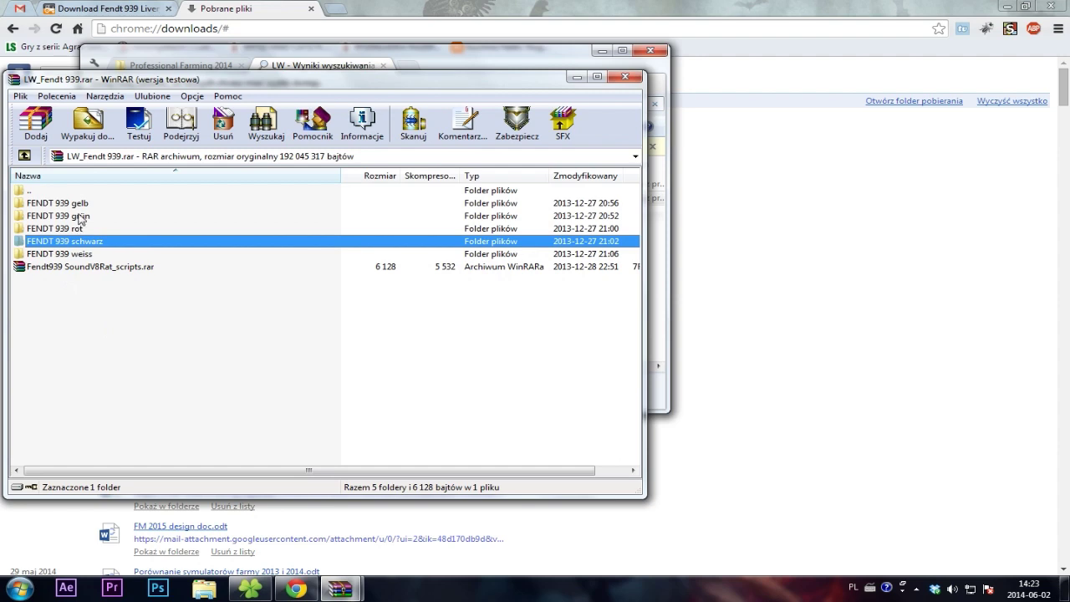
{"action": "left_click", "coordinate": [92, 228]}
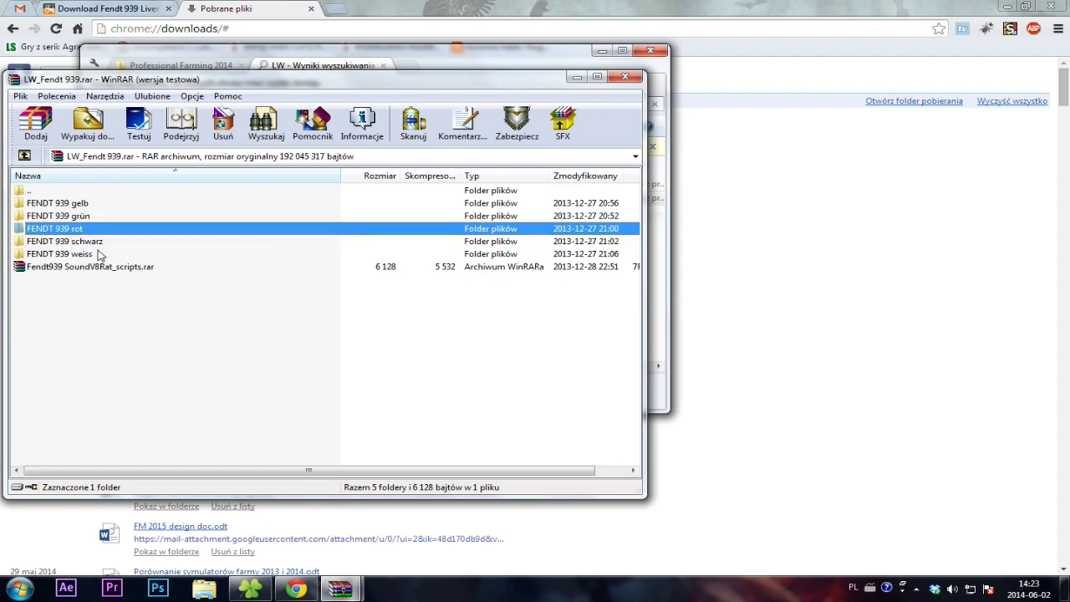
{"action": "left_click", "coordinate": [99, 243]}
{"action": "left_click", "coordinate": [98, 255]}
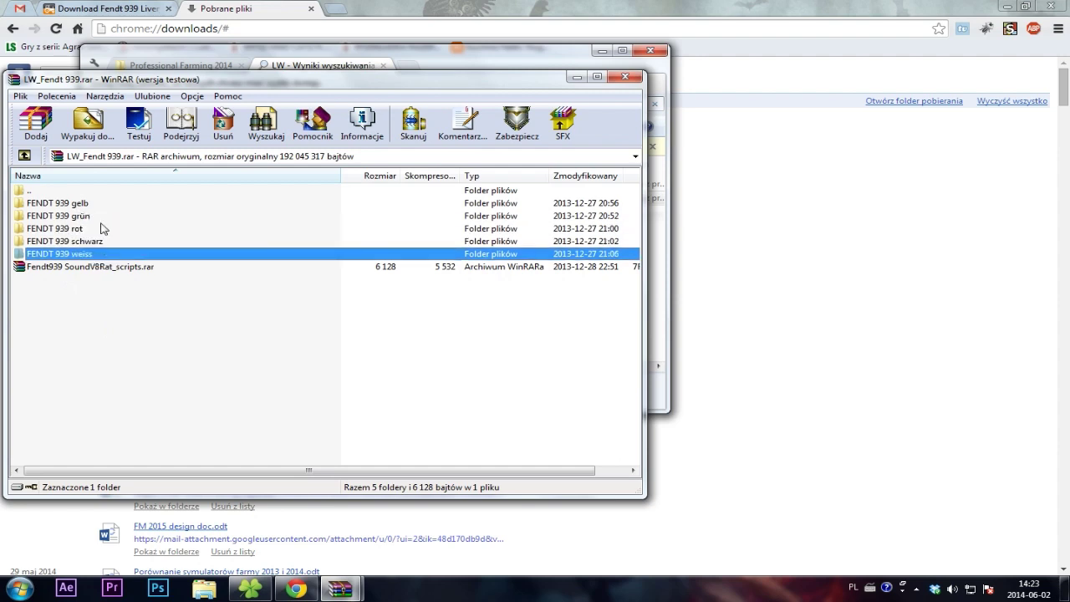
{"action": "left_click", "coordinate": [102, 228]}
{"action": "left_click", "coordinate": [98, 203]}
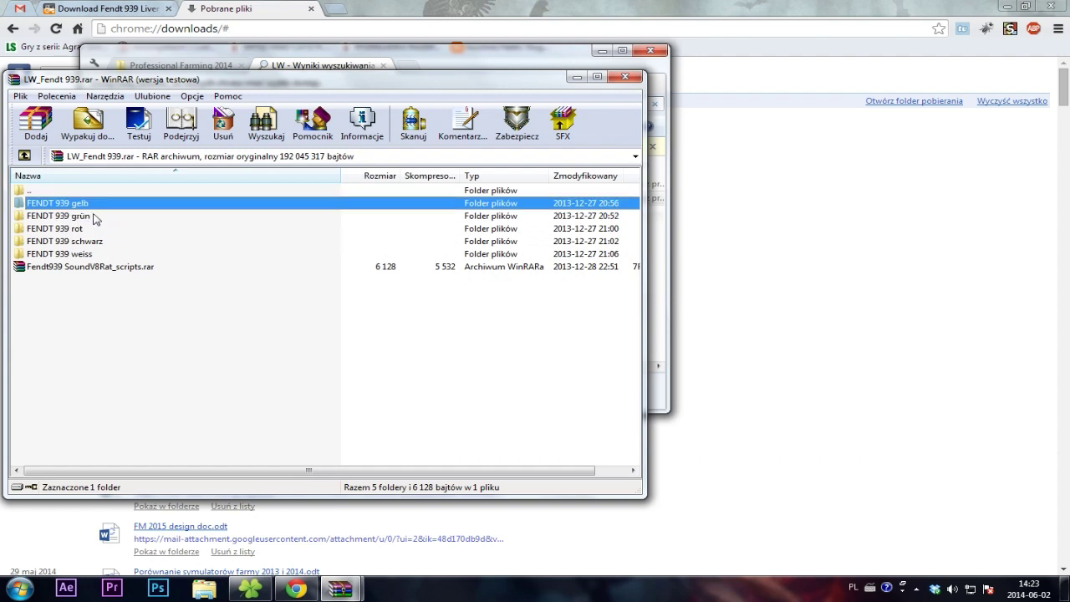
Step: Extract the entire contents of the FENDT 939 grün folder from the archive into the Professional Farming 2014 folder
{"action": "double_click", "coordinate": [94, 215]}
{"action": "left_click_drag", "start_coordinate": [70, 308], "coordinate": [41, 208]}
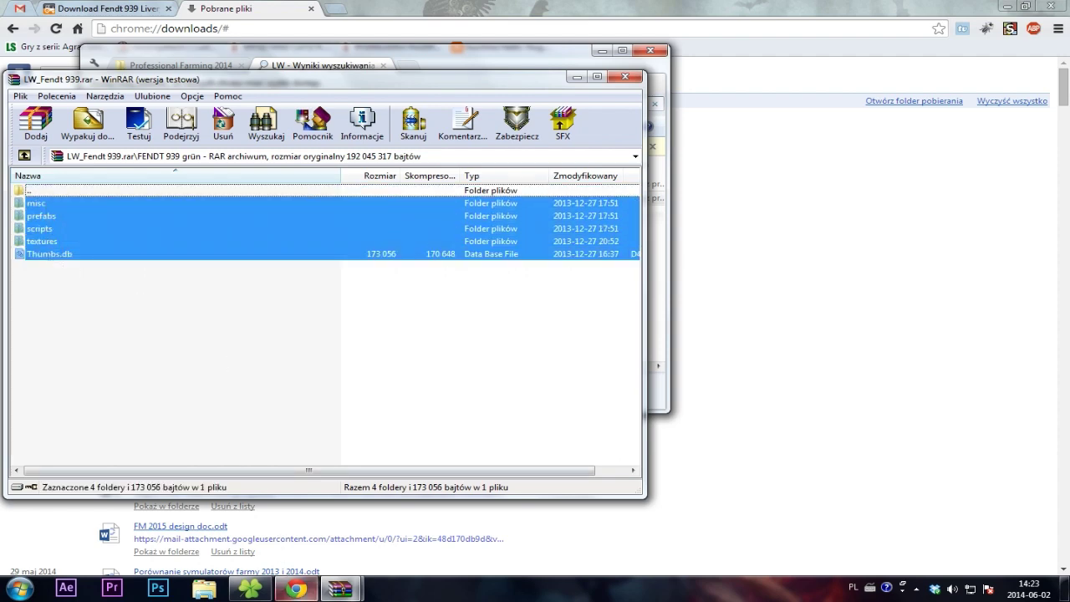
{"action": "left_click", "coordinate": [250, 589]}
{"action": "left_click", "coordinate": [151, 65]}
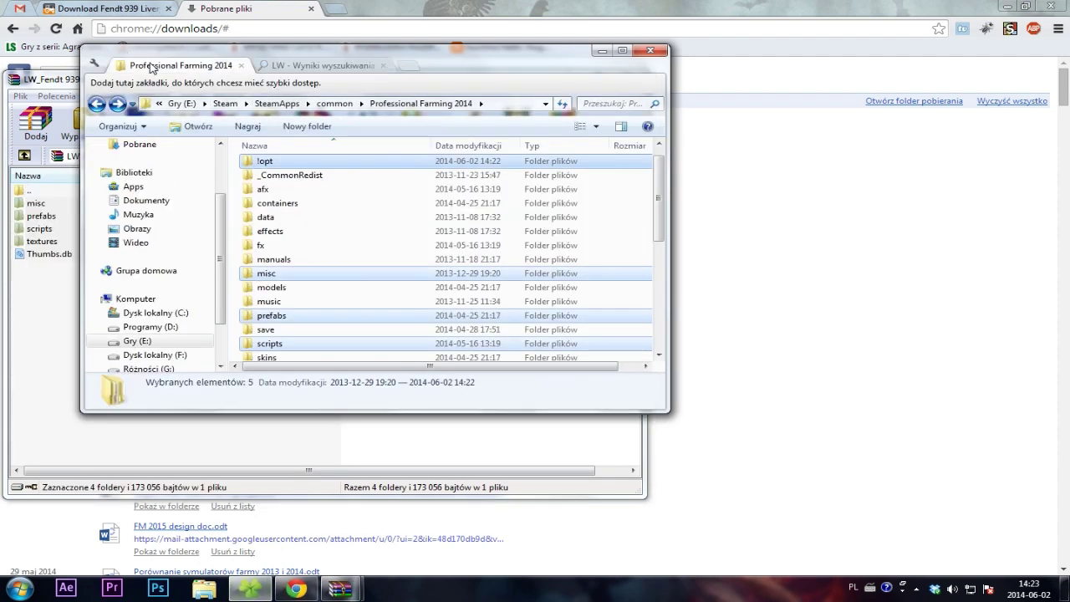
{"action": "left_click_drag", "start_coordinate": [192, 56], "coordinate": [570, 77]}
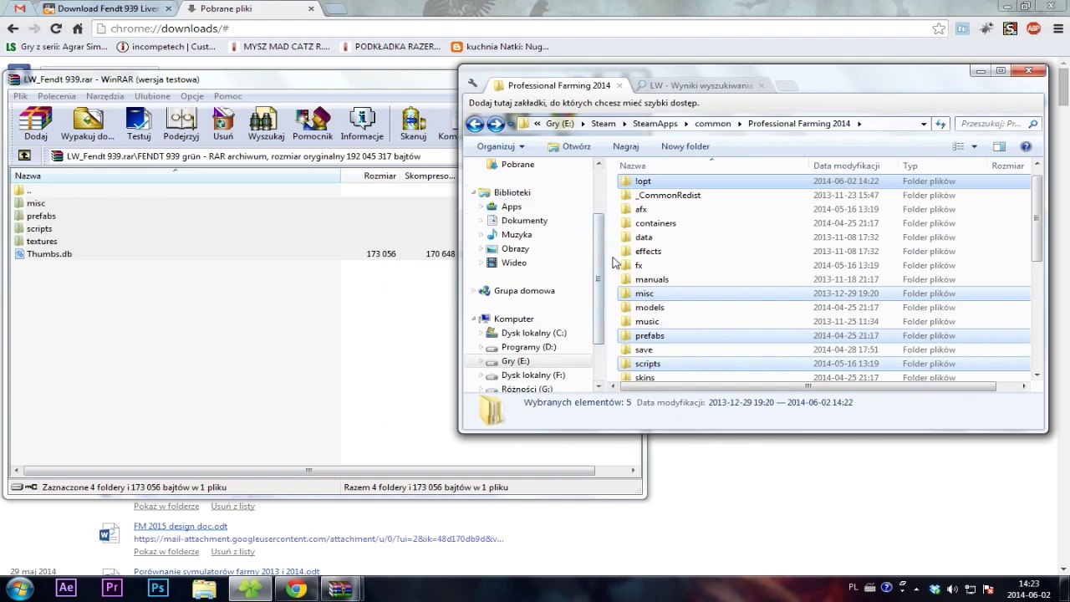
{"action": "left_click_drag", "start_coordinate": [40, 214], "coordinate": [749, 175]}
Step: Merge all the existing folders with the extracted Fendt 939 ones and replace every conflicting file
{"action": "left_click", "coordinate": [466, 440]}
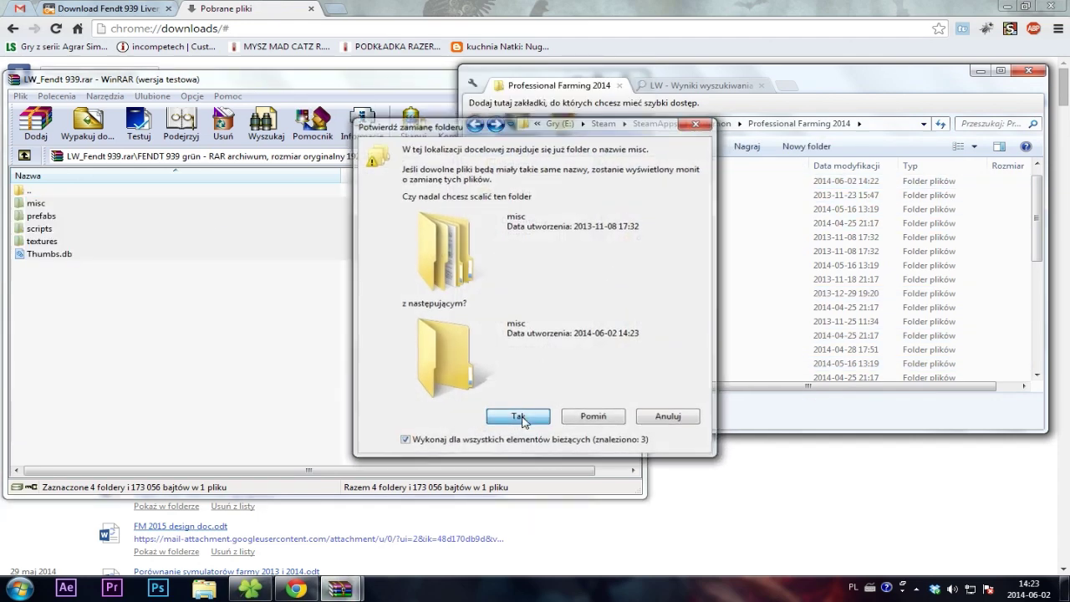
{"action": "left_click", "coordinate": [519, 417]}
{"action": "left_click", "coordinate": [481, 450]}
{"action": "left_click", "coordinate": [494, 240]}
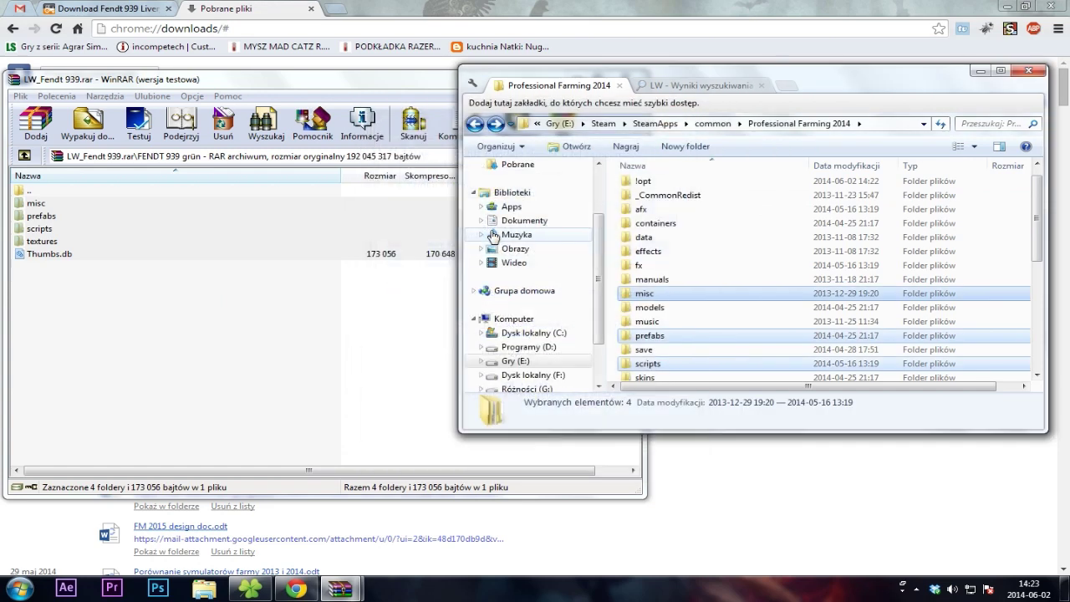
{"action": "left_click", "coordinate": [915, 512]}
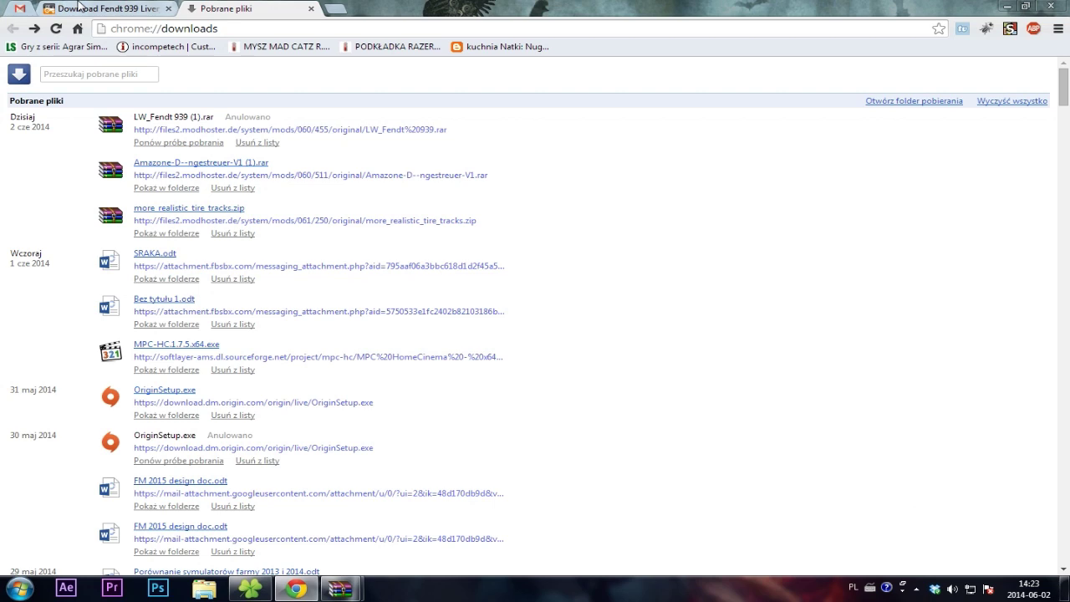
{"action": "left_click", "coordinate": [876, 101]}
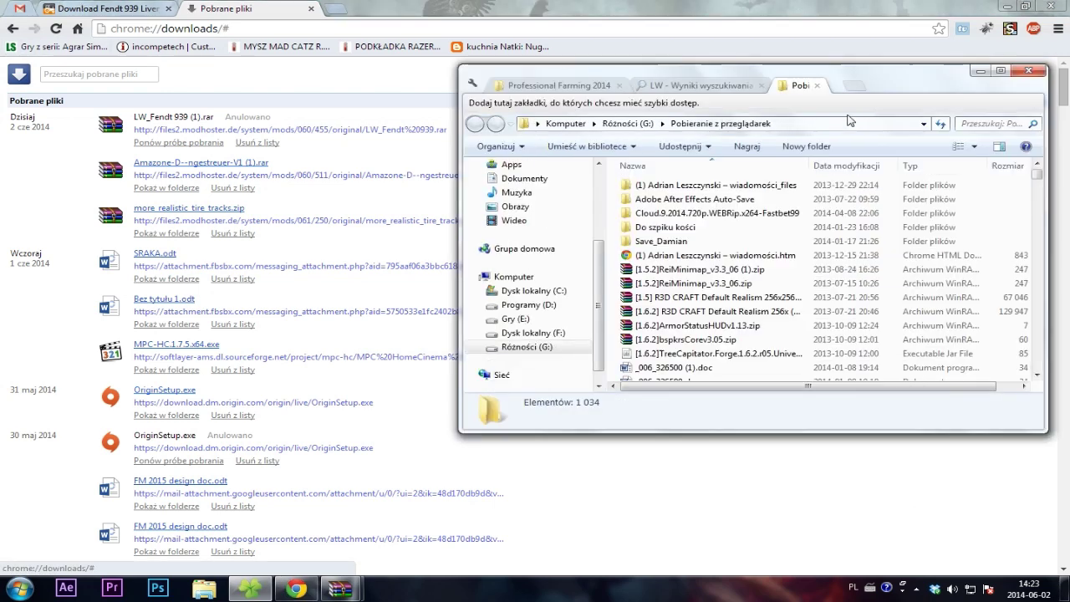
{"action": "right_click", "coordinate": [863, 127]}
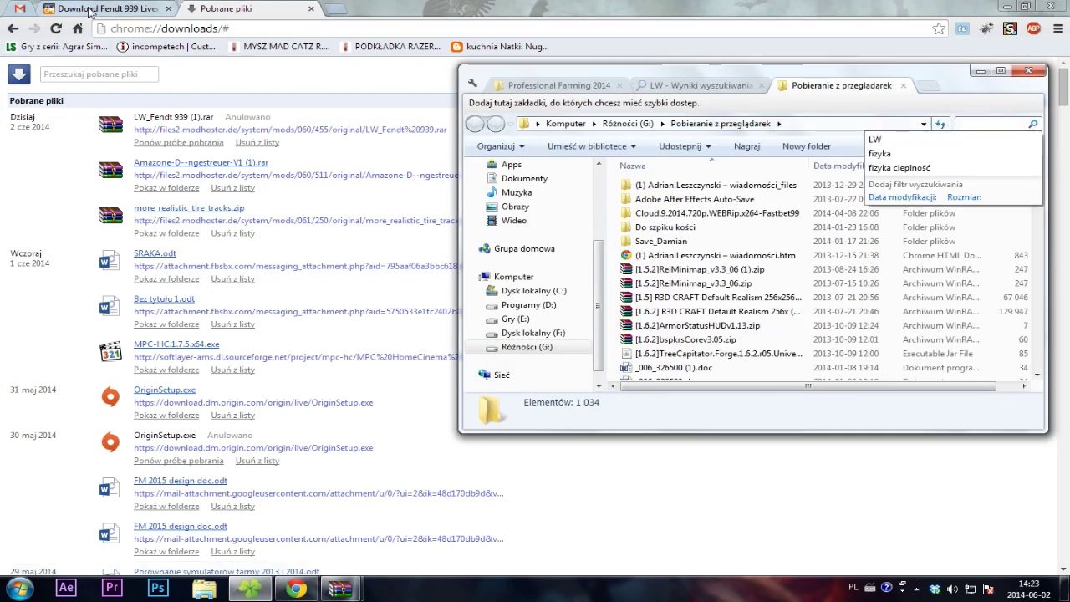
Step: Go back to the modhoster mod list, search the page for "gebraut" and look through the listed mods
{"action": "left_click", "coordinate": [84, 9]}
{"action": "left_click", "coordinate": [13, 28]}
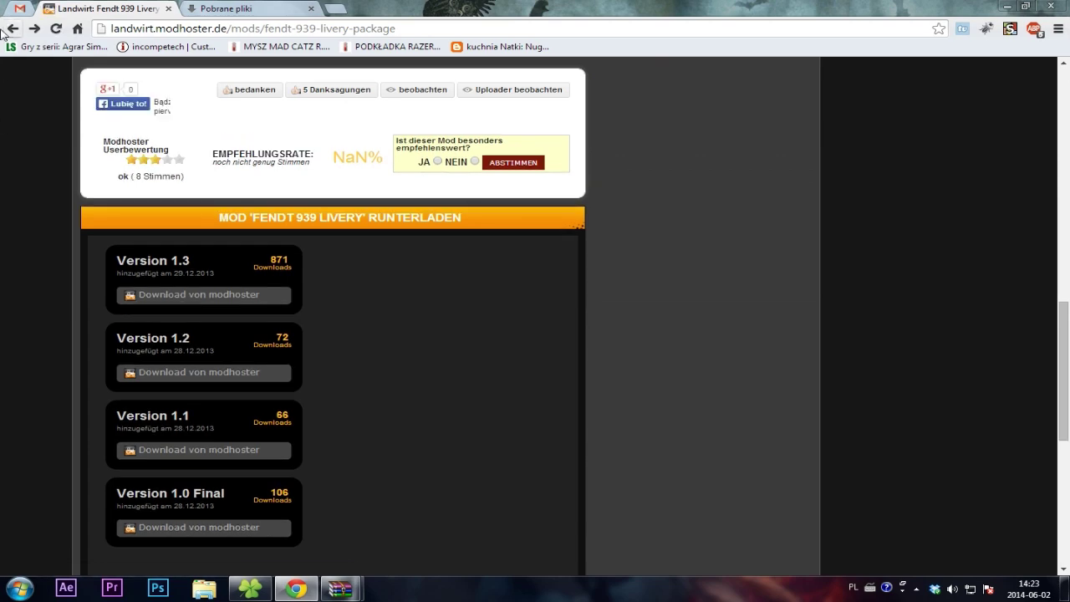
{"action": "left_click", "coordinate": [12, 27]}
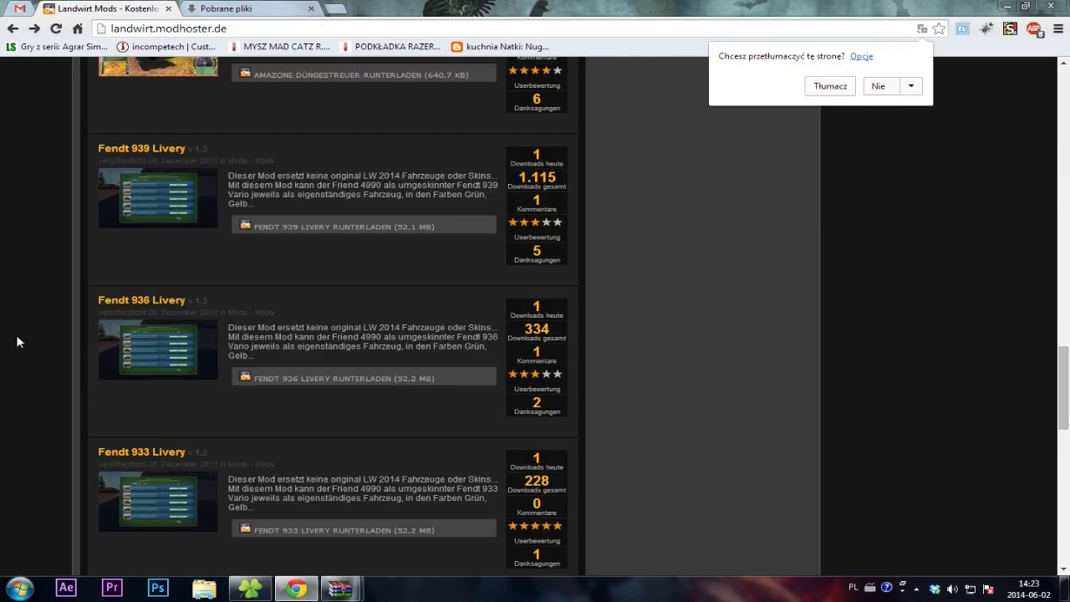
{"action": "key", "text": "ctrl+f"}
{"action": "type", "text": "gebraut"}
{"action": "scroll", "coordinate": [2, 326], "scroll_direction": "down", "scroll_amount": 4}
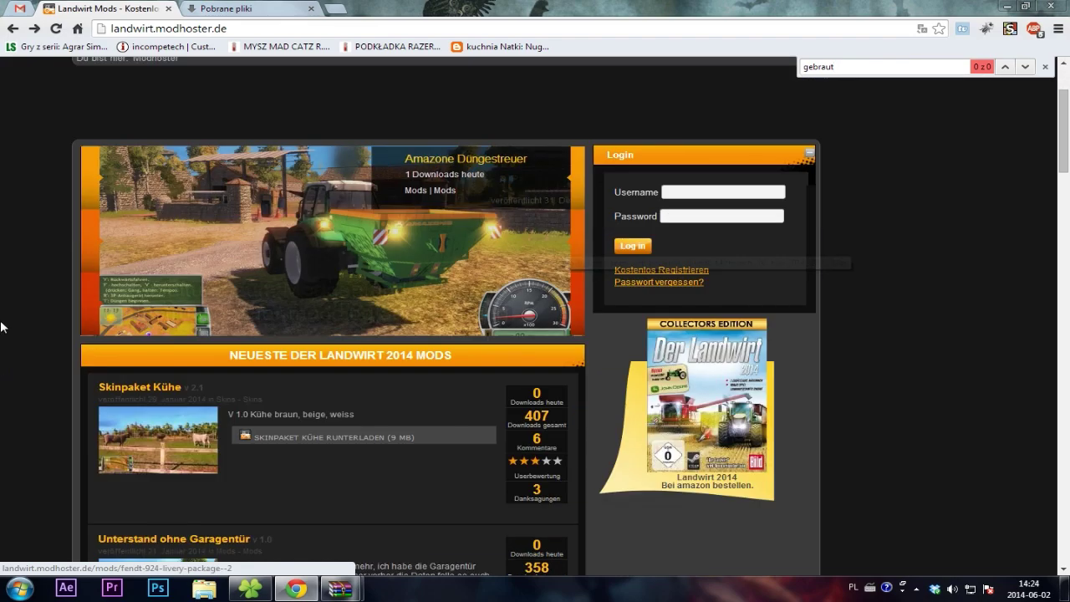
{"action": "scroll", "coordinate": [1, 333], "scroll_direction": "down", "scroll_amount": 20}
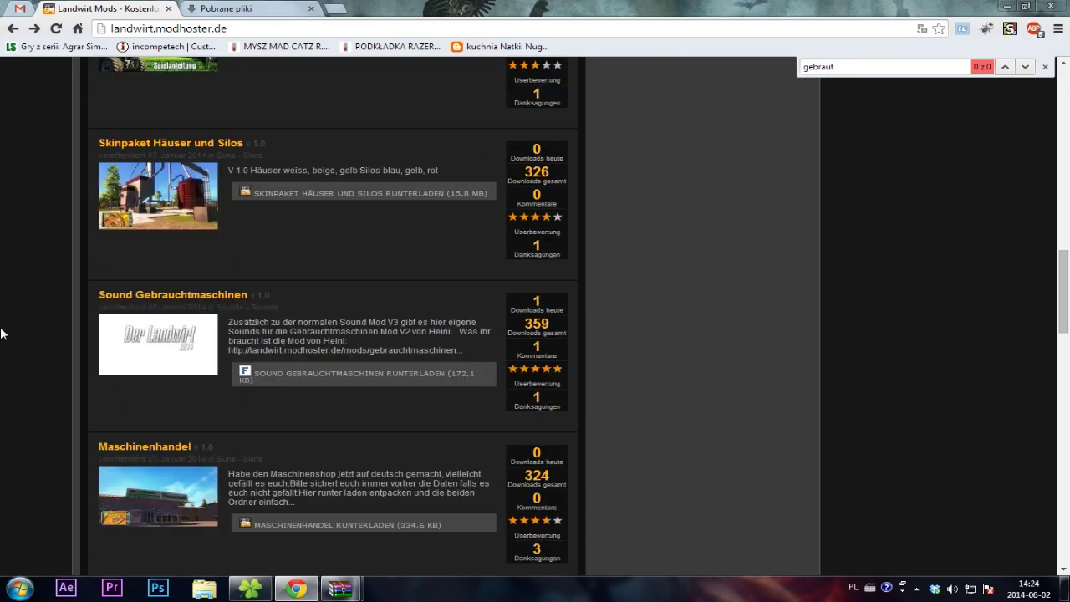
{"action": "scroll", "coordinate": [1, 333], "scroll_direction": "down", "scroll_amount": 6}
{"action": "scroll", "coordinate": [1, 333], "scroll_direction": "up", "scroll_amount": 4}
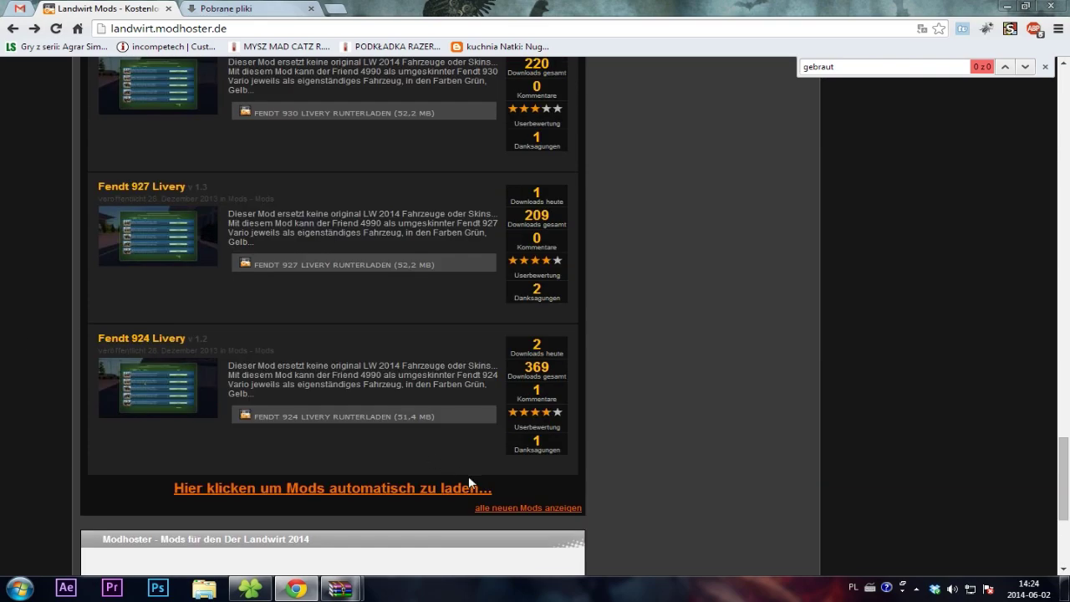
{"action": "scroll", "coordinate": [300, 403], "scroll_direction": "up", "scroll_amount": 3}
{"action": "scroll", "coordinate": [300, 403], "scroll_direction": "up", "scroll_amount": 12}
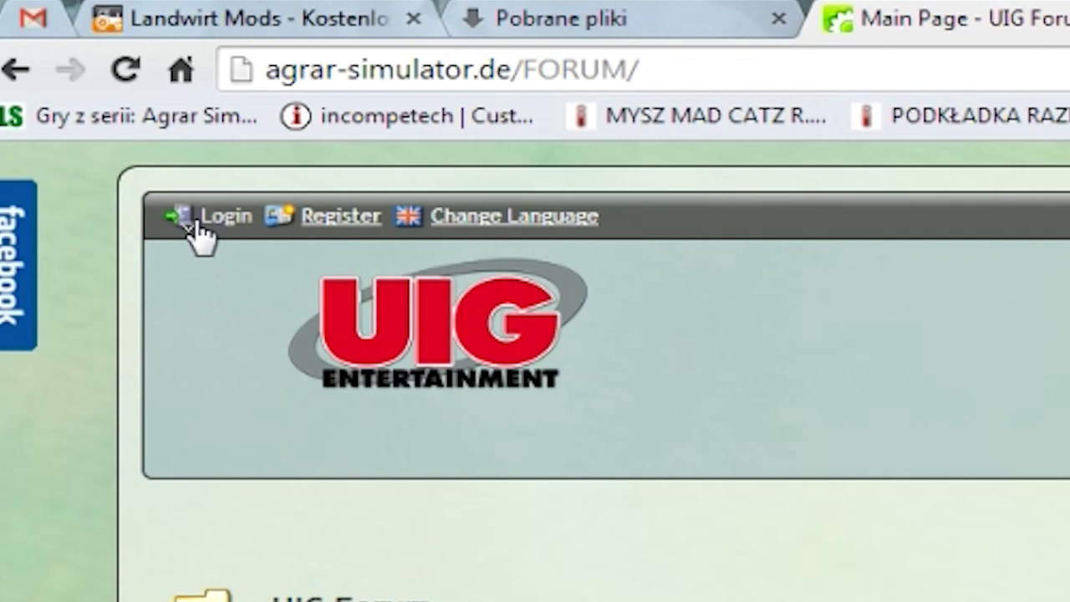
Step: Look over the UIG Forum main page on agrar-simulator.de, from the login and registration links to the recent activity
{"action": "scroll", "coordinate": [437, 279], "scroll_direction": "down", "scroll_amount": 2}
{"action": "scroll", "coordinate": [437, 258], "scroll_direction": "up", "scroll_amount": 2}
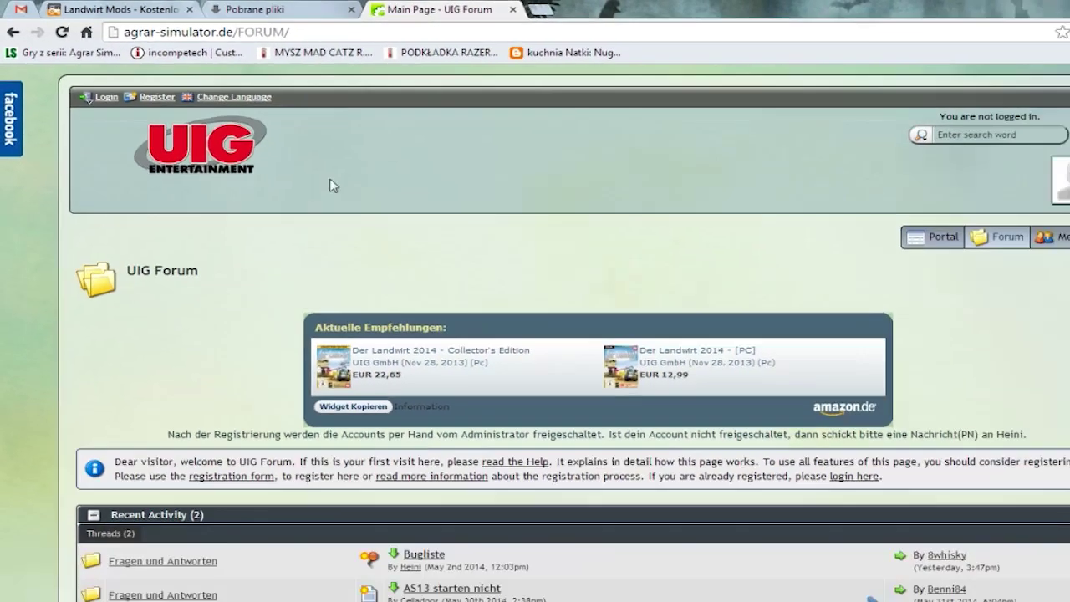
{"action": "scroll", "coordinate": [752, 464], "scroll_direction": "down", "scroll_amount": 3}
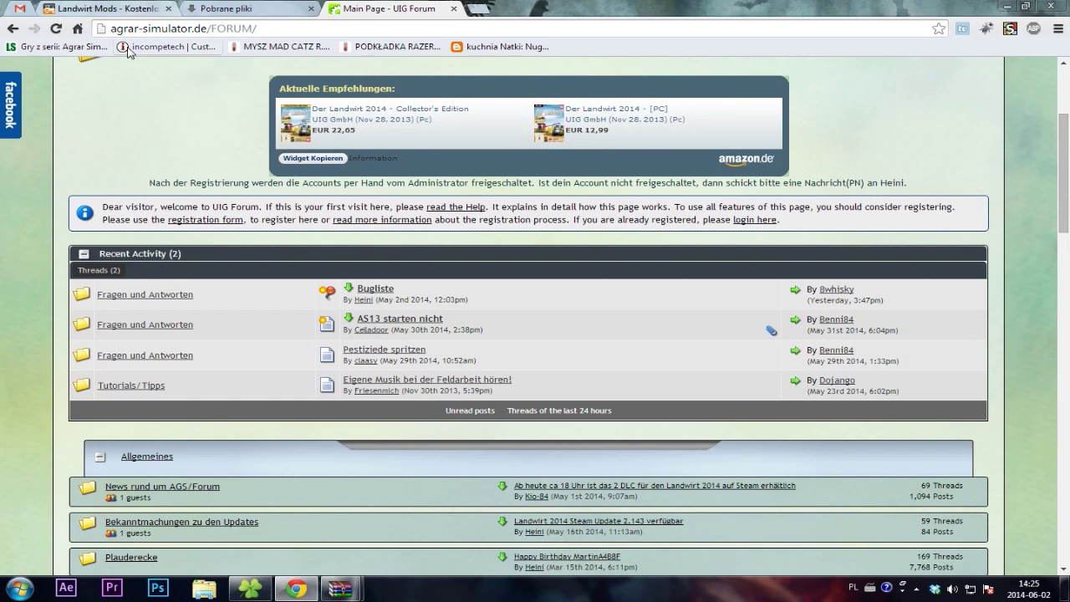
Step: Return to the modhoster page and look through the Fendt Livery entries near the end of the mod list
{"action": "left_click", "coordinate": [100, 8]}
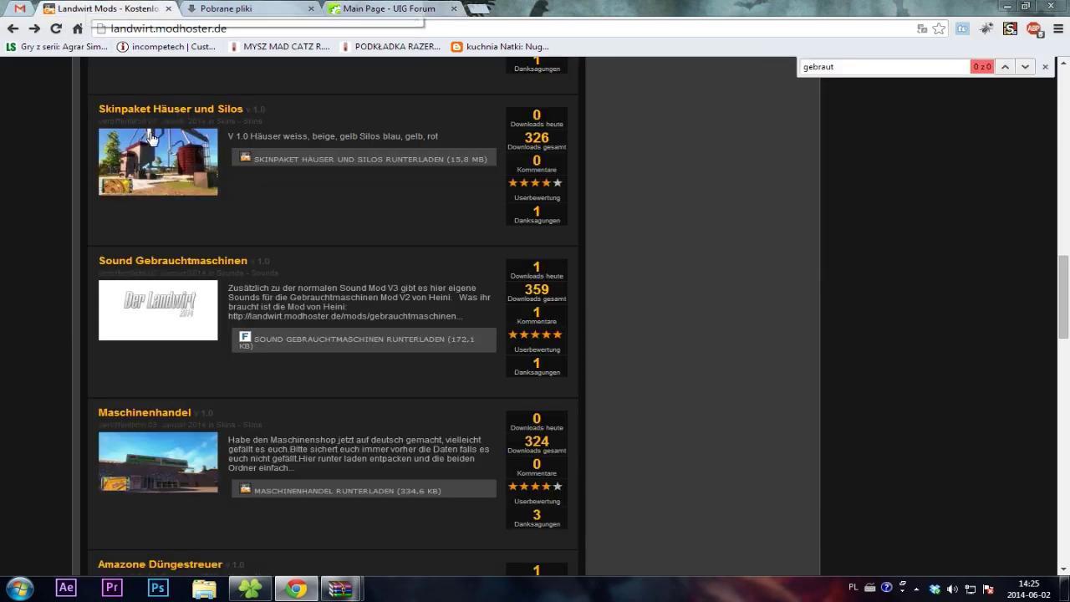
{"action": "scroll", "coordinate": [630, 288], "scroll_direction": "down", "scroll_amount": 11}
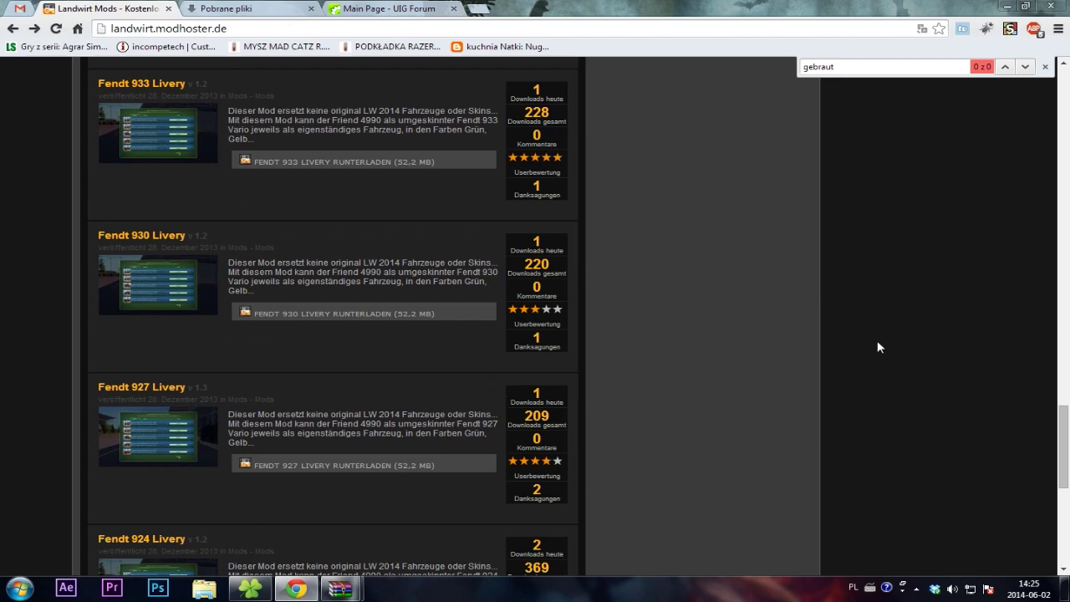
{"action": "scroll", "coordinate": [877, 340], "scroll_direction": "down", "scroll_amount": 5}
{"action": "scroll", "coordinate": [876, 340], "scroll_direction": "up", "scroll_amount": 1}
Step: Return to the UIG Forum main page and find the Der Landwirt 2014 board under Simulatoren und Giganten
{"action": "left_click", "coordinate": [388, 8]}
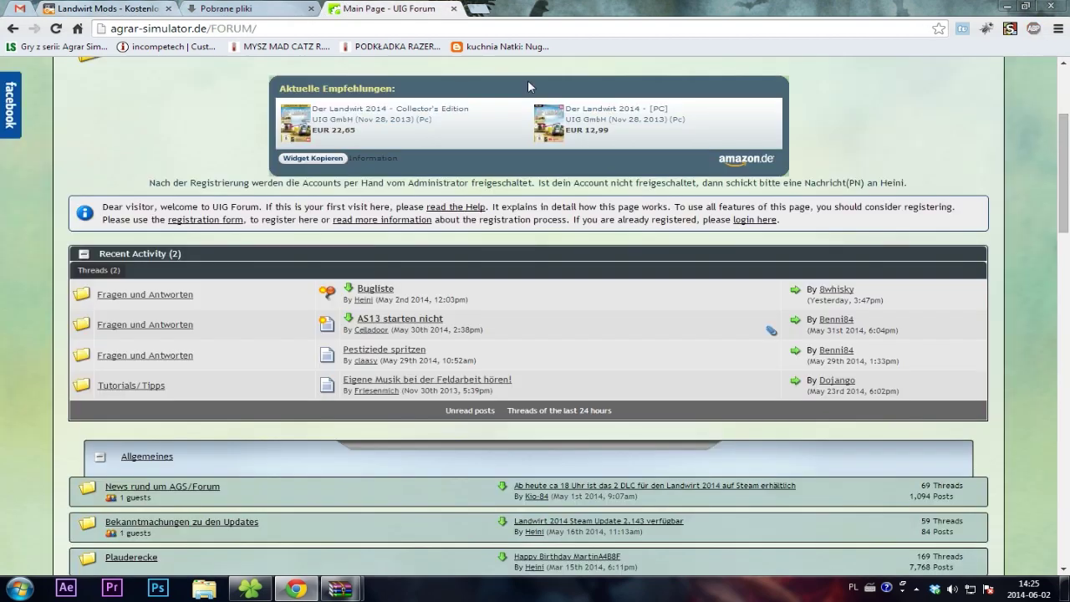
{"action": "scroll", "coordinate": [4, 388], "scroll_direction": "down", "scroll_amount": 3}
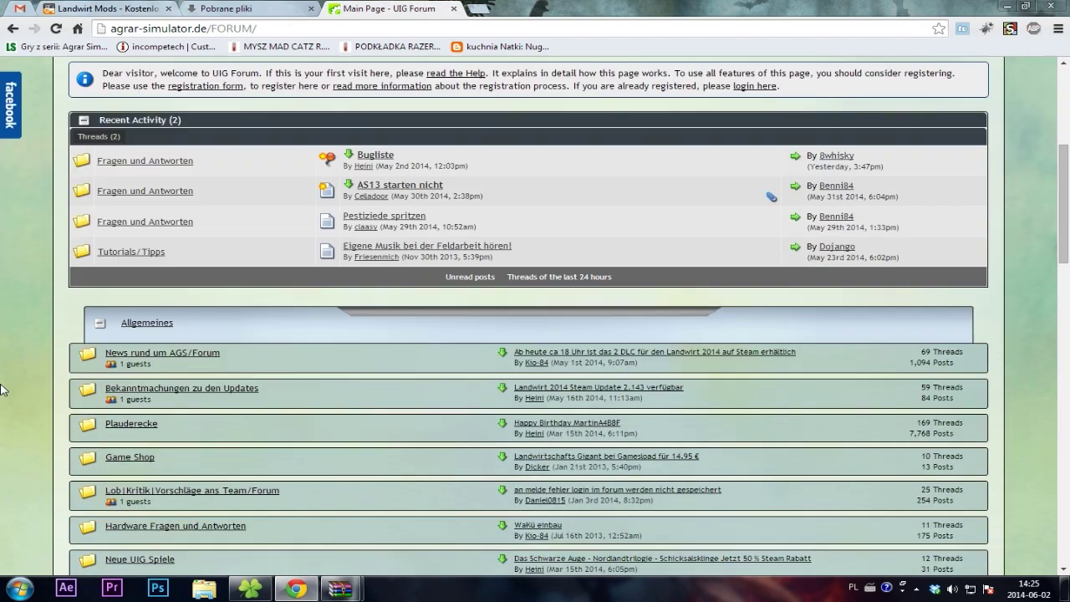
{"action": "scroll", "coordinate": [4, 383], "scroll_direction": "down", "scroll_amount": 3}
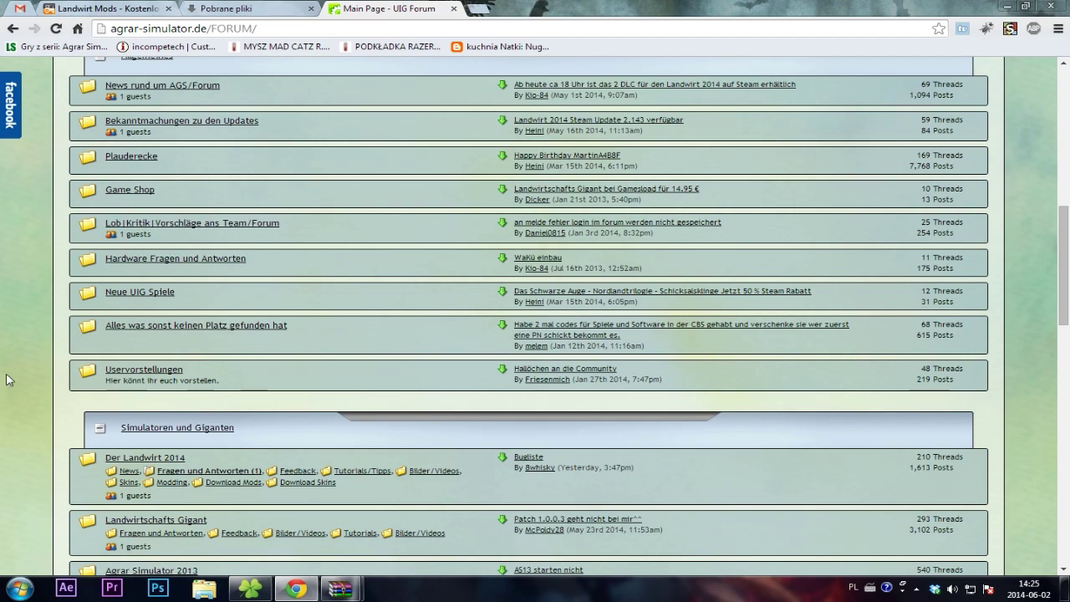
{"action": "scroll", "coordinate": [7, 380], "scroll_direction": "down", "scroll_amount": 1}
{"action": "scroll", "coordinate": [8, 351], "scroll_direction": "up", "scroll_amount": 8}
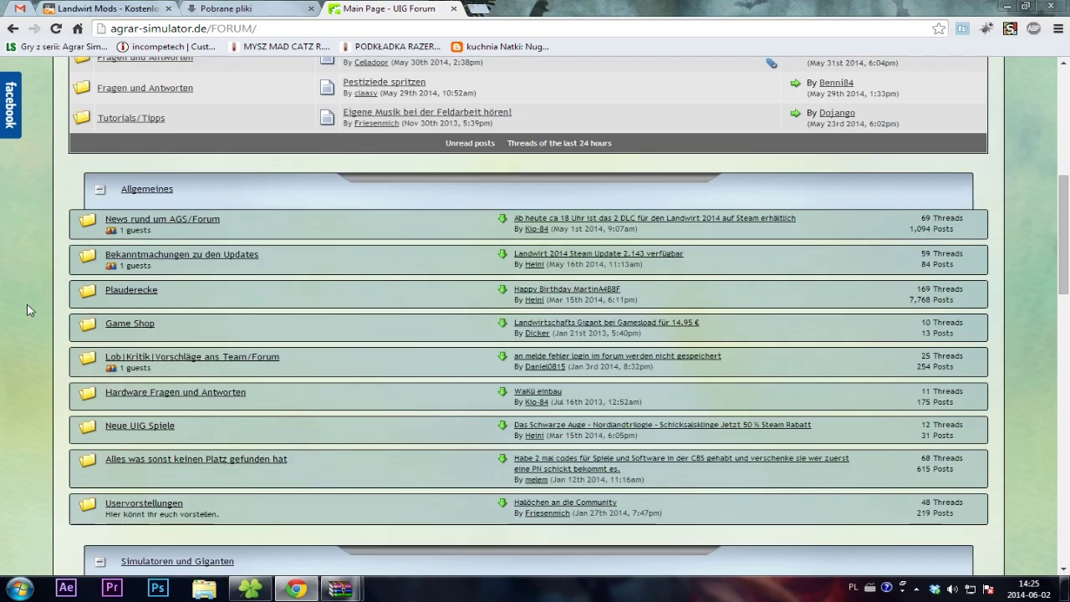
{"action": "scroll", "coordinate": [3, 335], "scroll_direction": "down", "scroll_amount": 5}
{"action": "scroll", "coordinate": [3, 332], "scroll_direction": "down", "scroll_amount": 5}
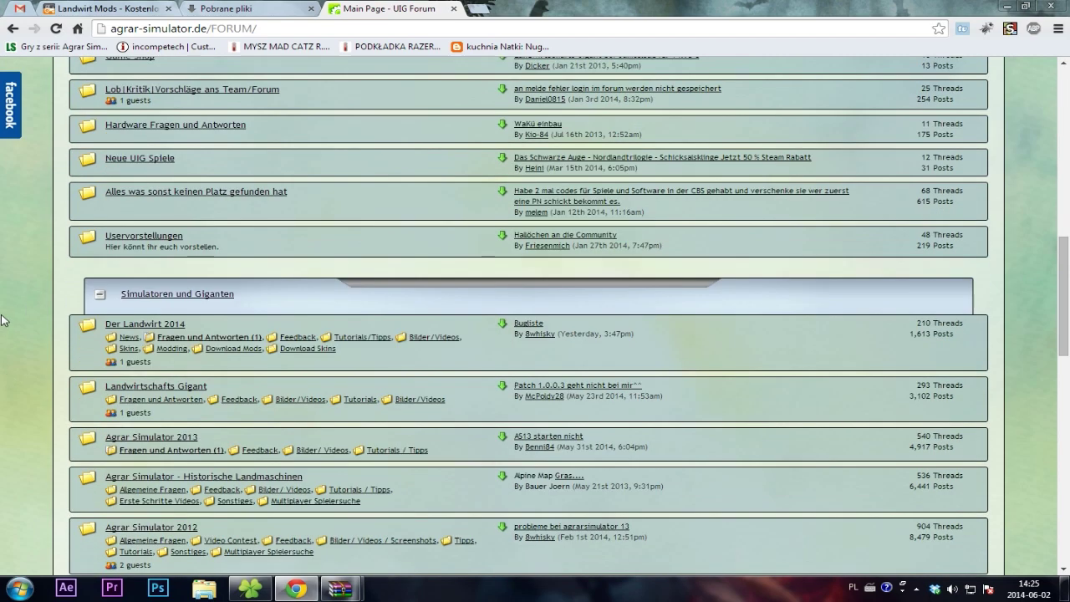
{"action": "scroll", "coordinate": [25, 292], "scroll_direction": "down", "scroll_amount": 1}
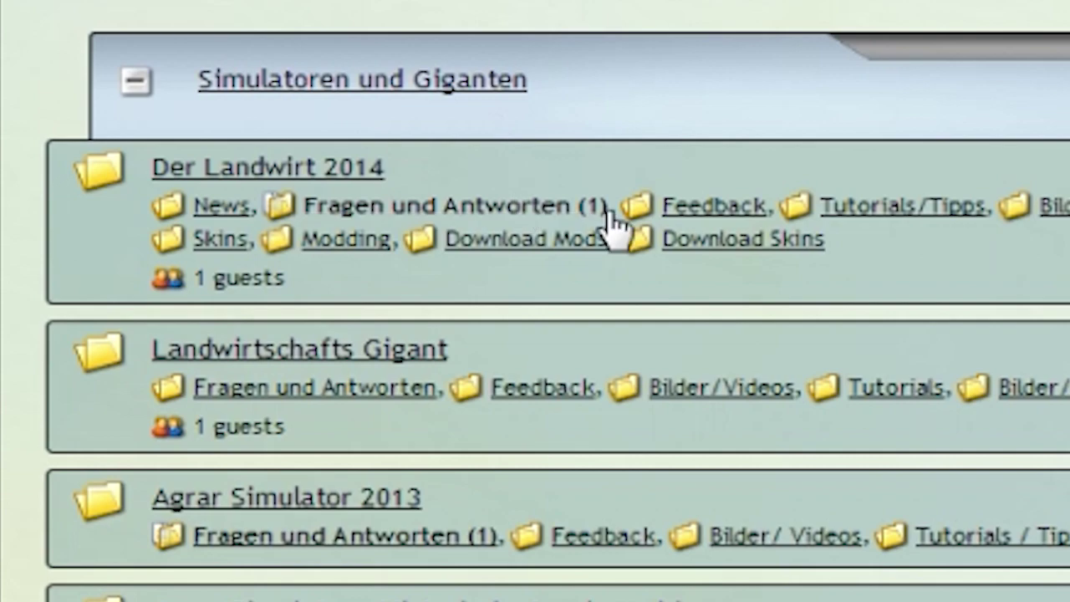
Step: Open the Download Mods and Download Skins boards of Der Landwirt 2014 in separate tabs and look through their threads
{"action": "middle_click", "coordinate": [535, 241]}
{"action": "middle_click", "coordinate": [800, 239]}
{"action": "left_click", "coordinate": [564, 9]}
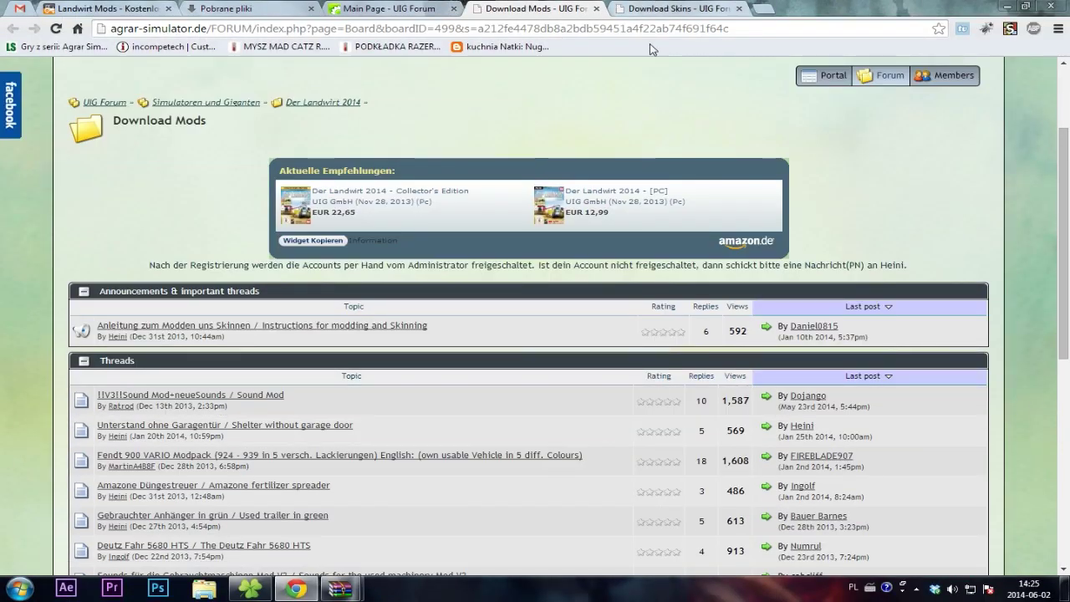
{"action": "left_click", "coordinate": [633, 7]}
{"action": "scroll", "coordinate": [354, 487], "scroll_direction": "down", "scroll_amount": 1}
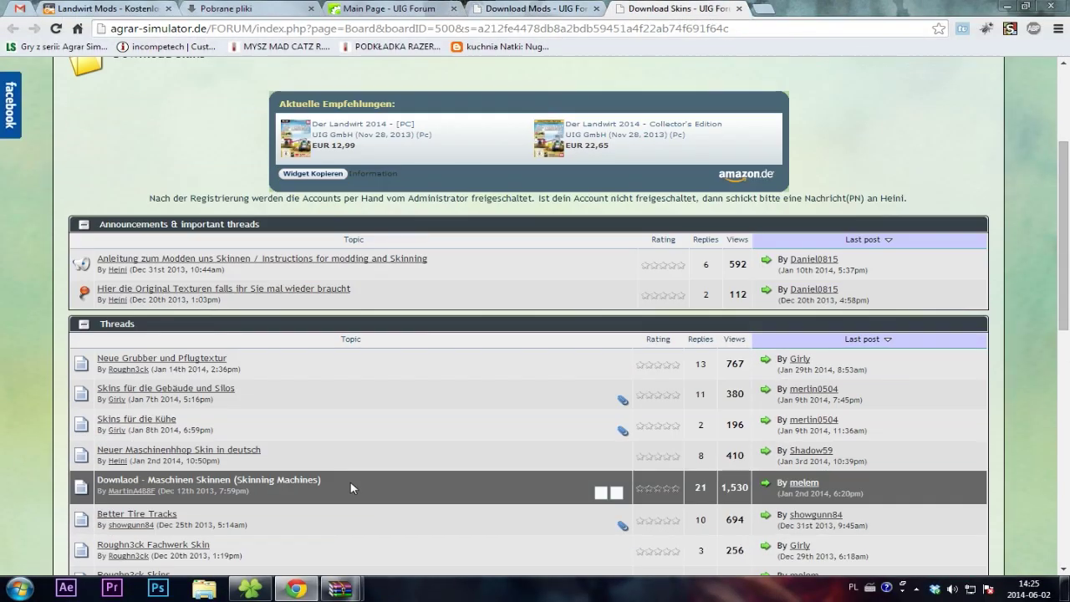
{"action": "left_click", "coordinate": [548, 7]}
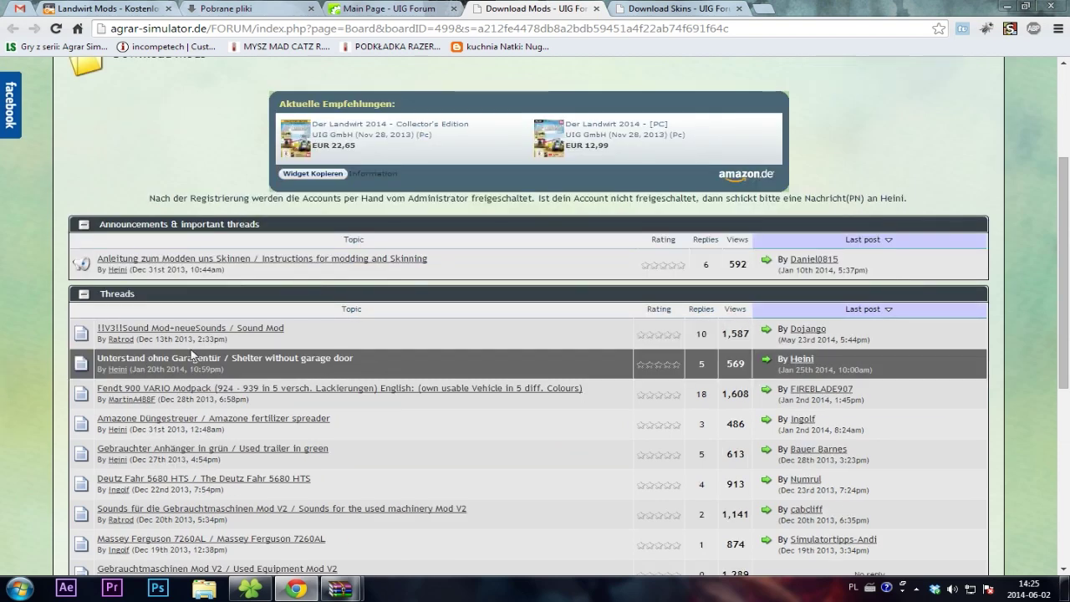
{"action": "scroll", "coordinate": [351, 462], "scroll_direction": "down", "scroll_amount": 3}
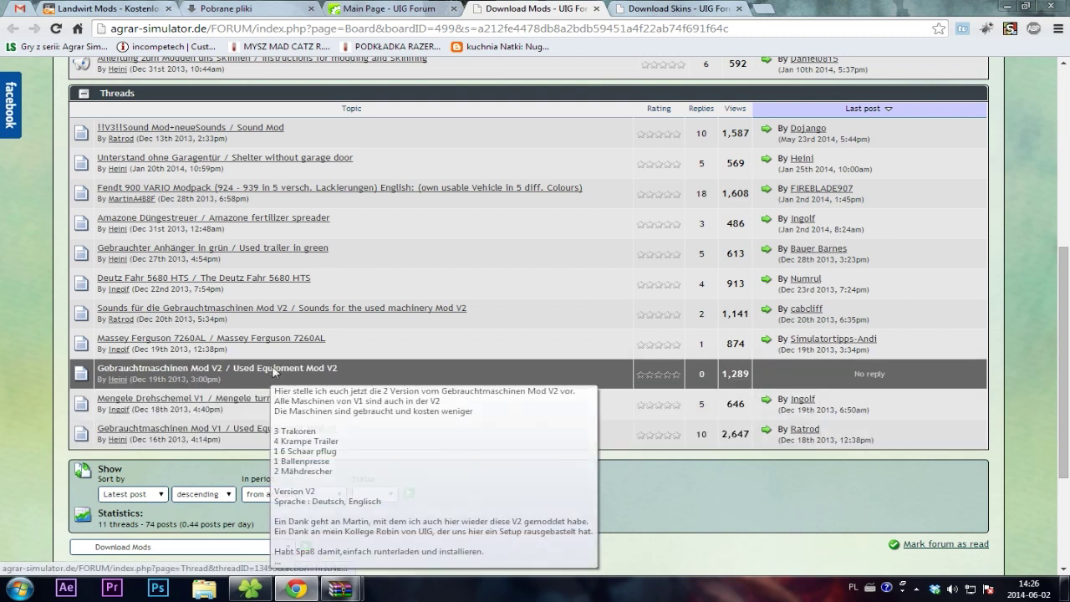
Step: Open the Gebrauchtmaschinen Mod V2 / Used Equipment Mod V2 thread and read its machine list, languages and download links
{"action": "left_click", "coordinate": [271, 370]}
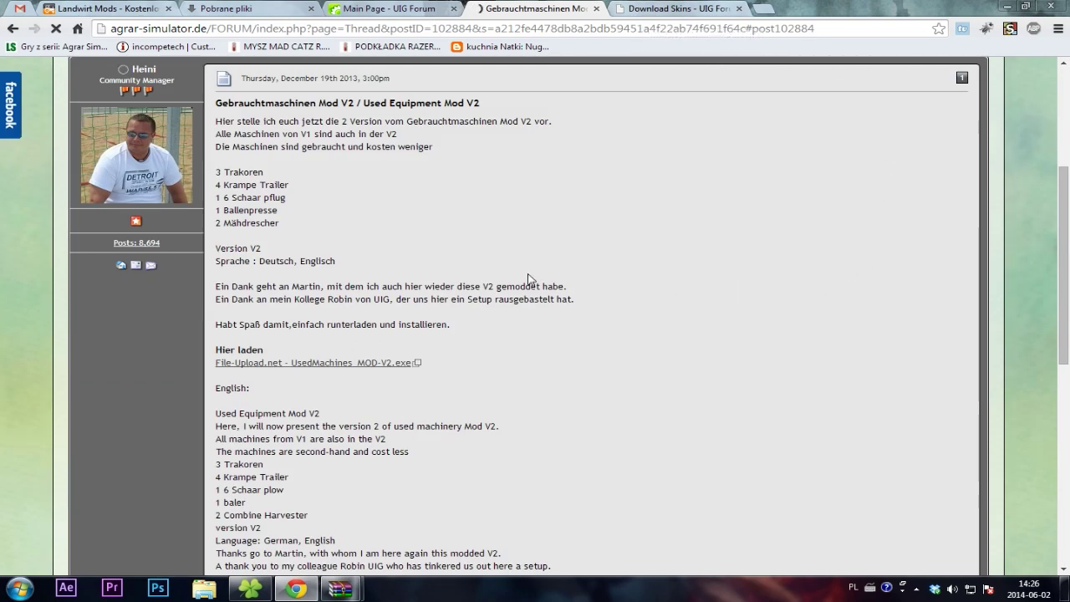
{"action": "scroll", "coordinate": [716, 420], "scroll_direction": "down", "scroll_amount": 1}
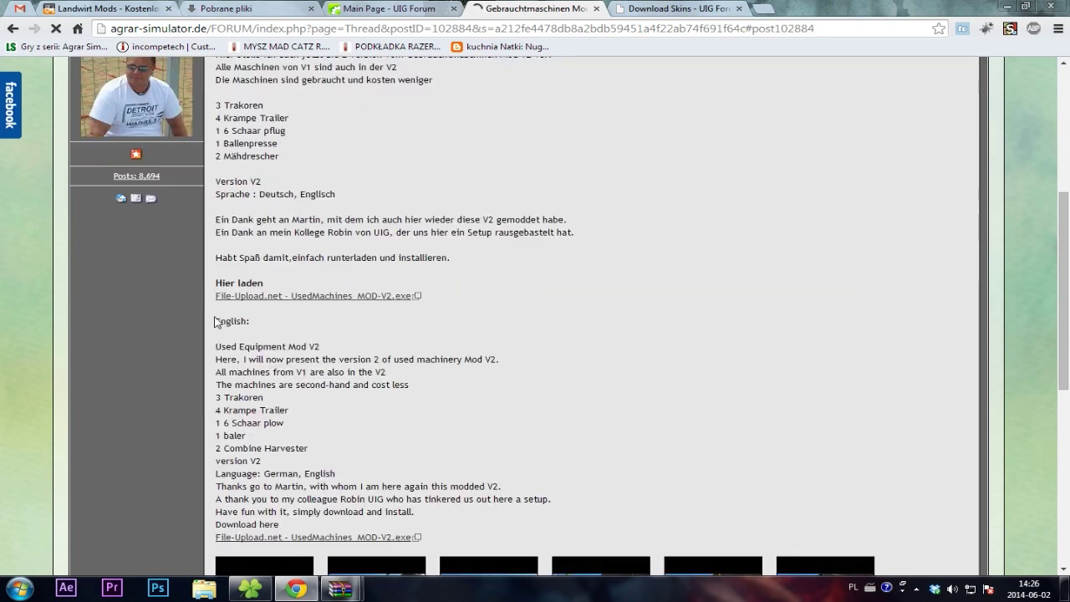
{"action": "scroll", "coordinate": [372, 364], "scroll_direction": "up", "scroll_amount": 2}
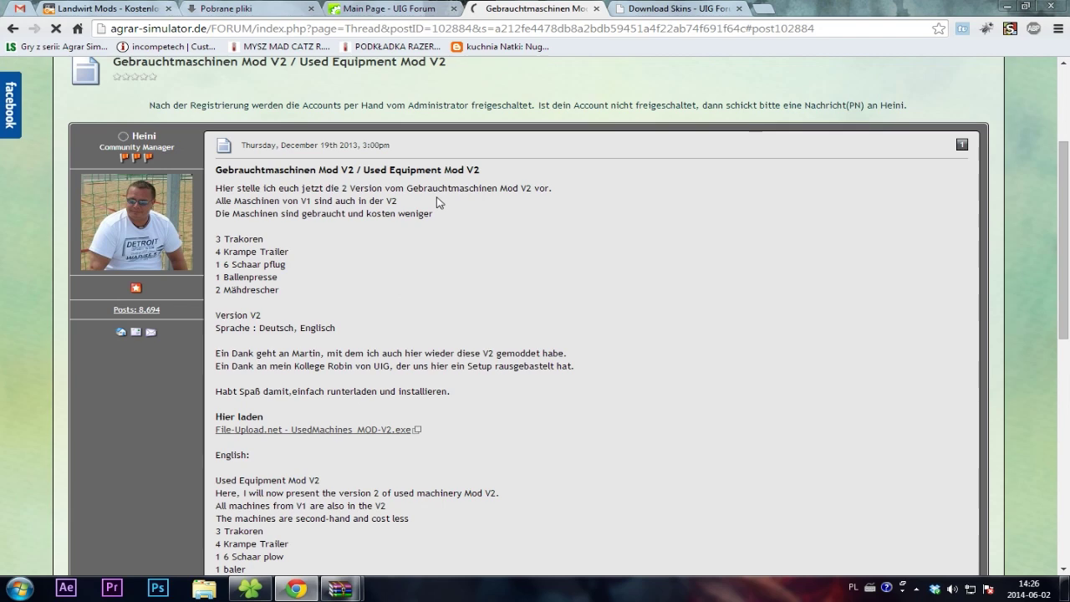
{"action": "scroll", "coordinate": [437, 202], "scroll_direction": "down", "scroll_amount": 1}
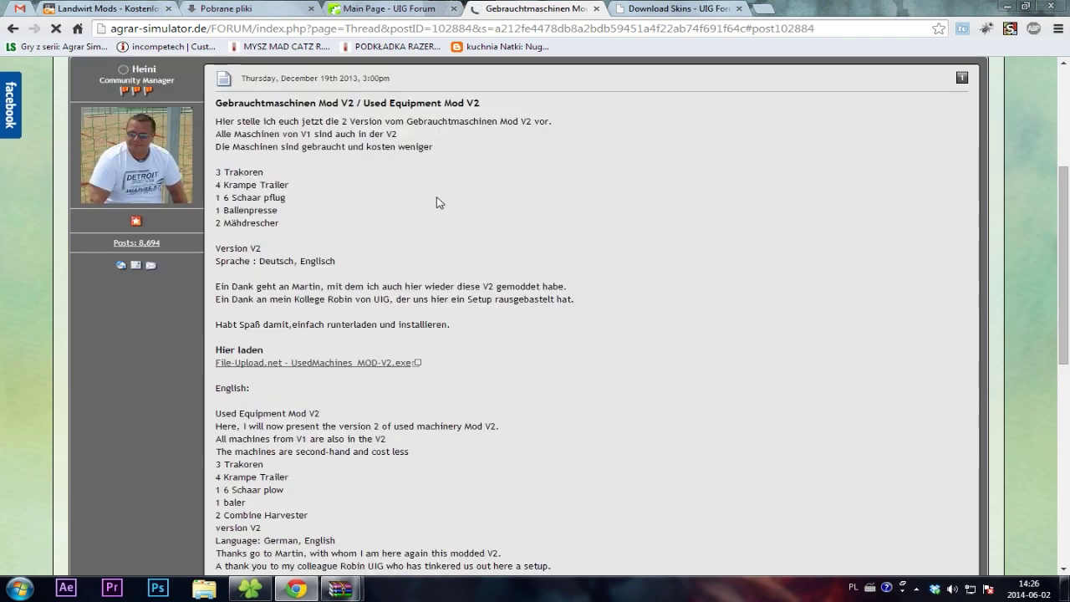
{"action": "double_click", "coordinate": [281, 261]}
{"action": "scroll", "coordinate": [318, 272], "scroll_direction": "up", "scroll_amount": 2}
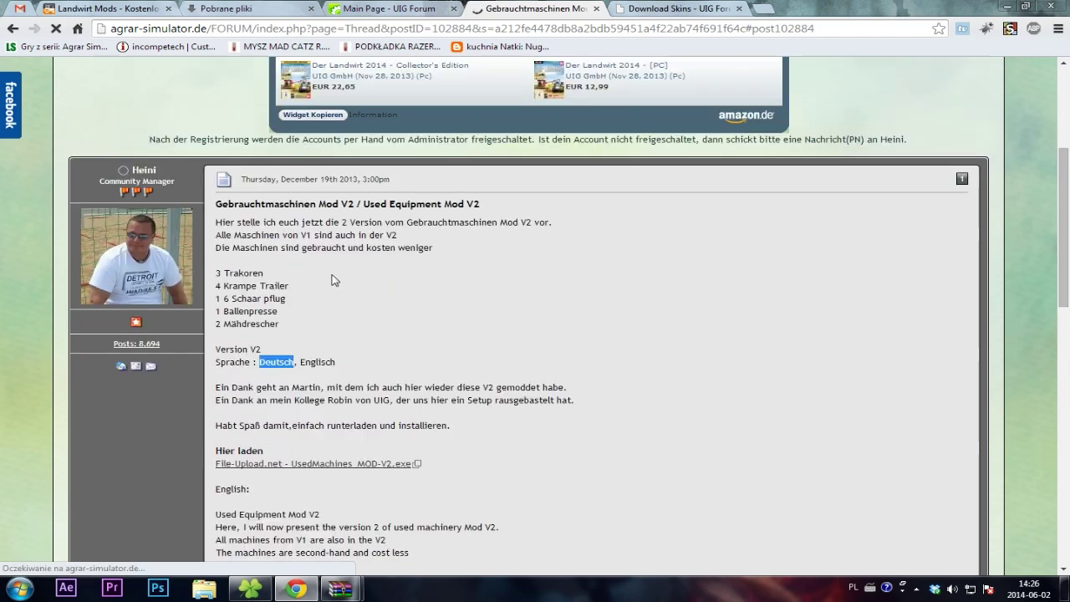
{"action": "left_click", "coordinate": [480, 298]}
{"action": "scroll", "coordinate": [479, 298], "scroll_direction": "down", "scroll_amount": 2}
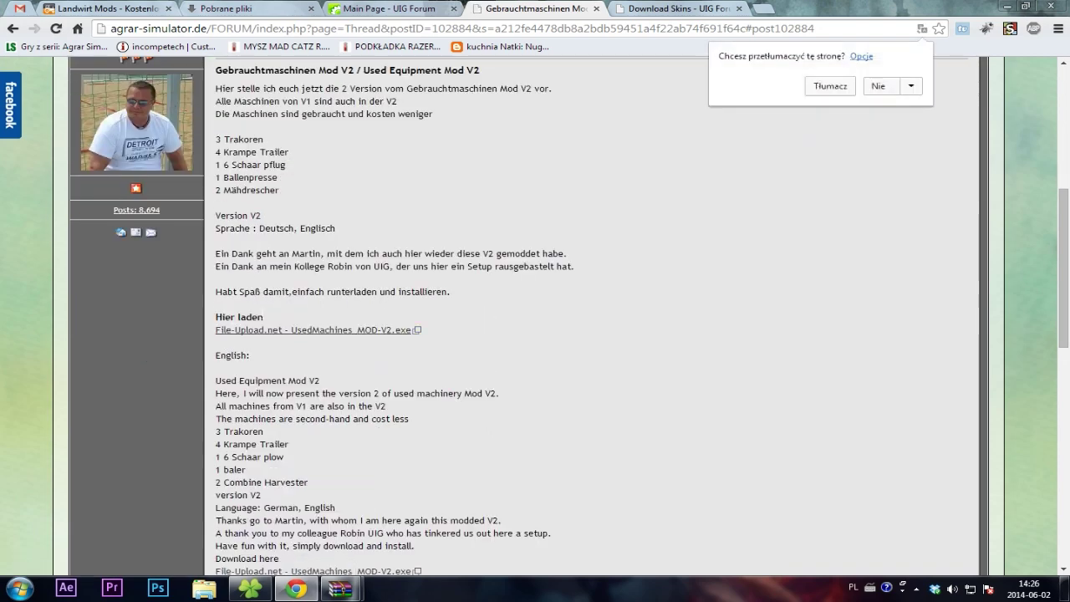
Step: Start downloading UsedMachines_MOD-V2.exe from its File-Upload.net page and cancel the download
{"action": "left_click", "coordinate": [247, 332]}
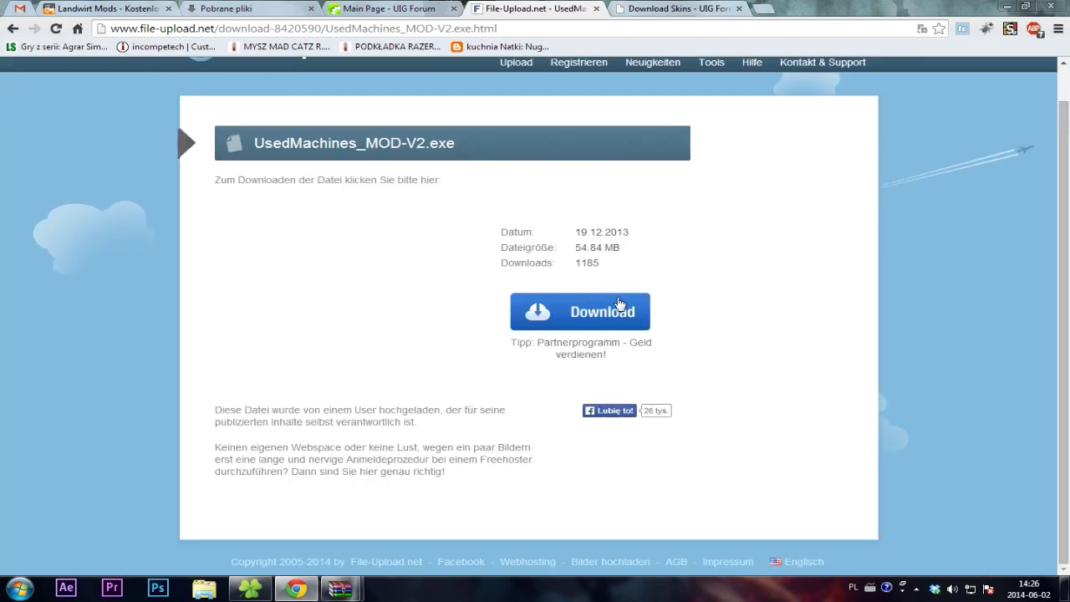
{"action": "left_click", "coordinate": [618, 308]}
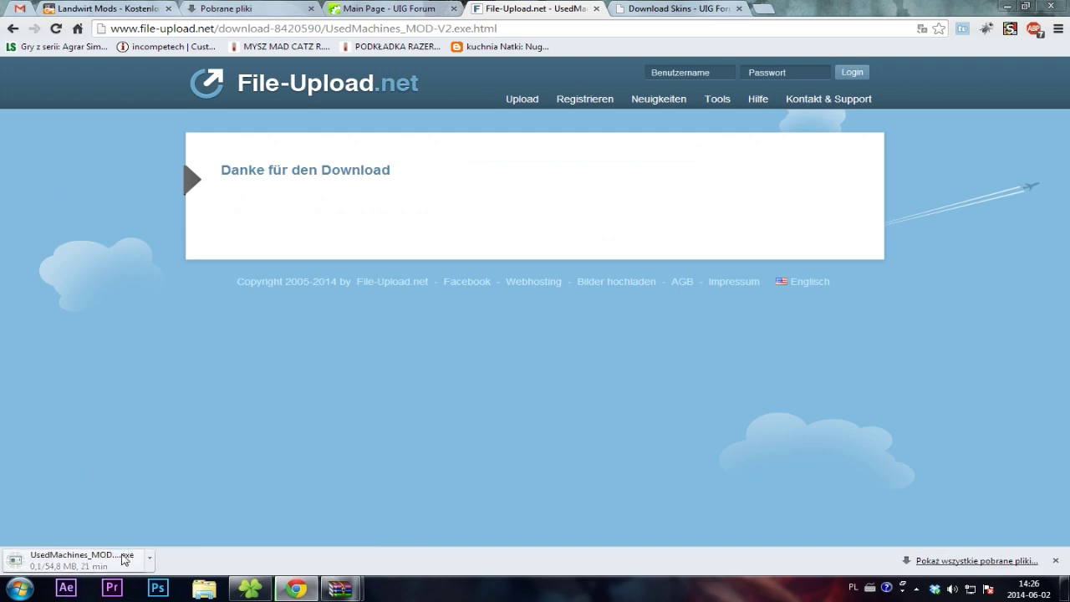
{"action": "left_click", "coordinate": [150, 559]}
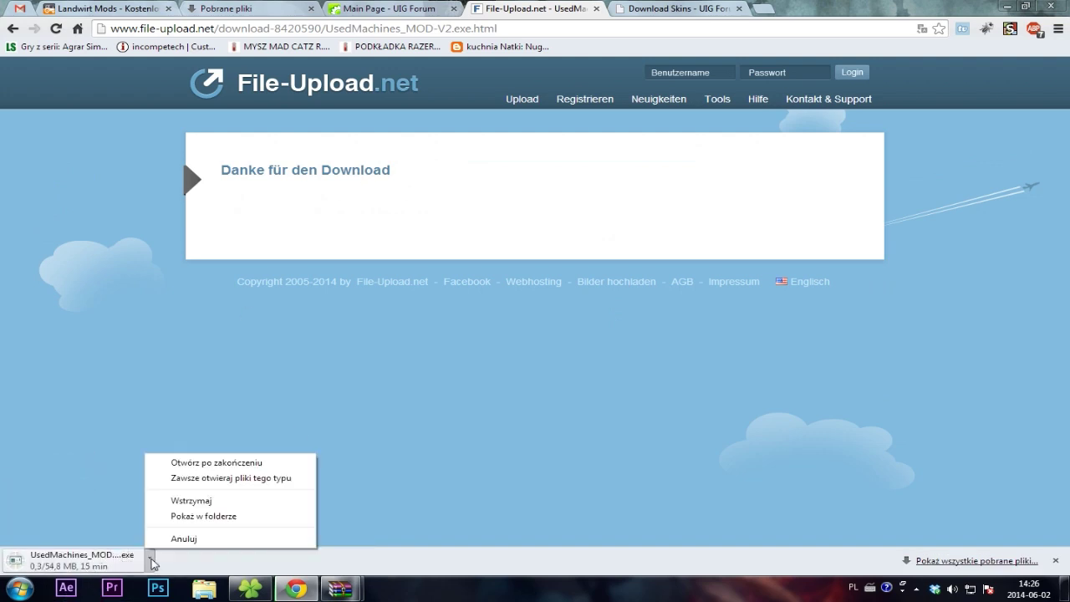
{"action": "left_click", "coordinate": [209, 542]}
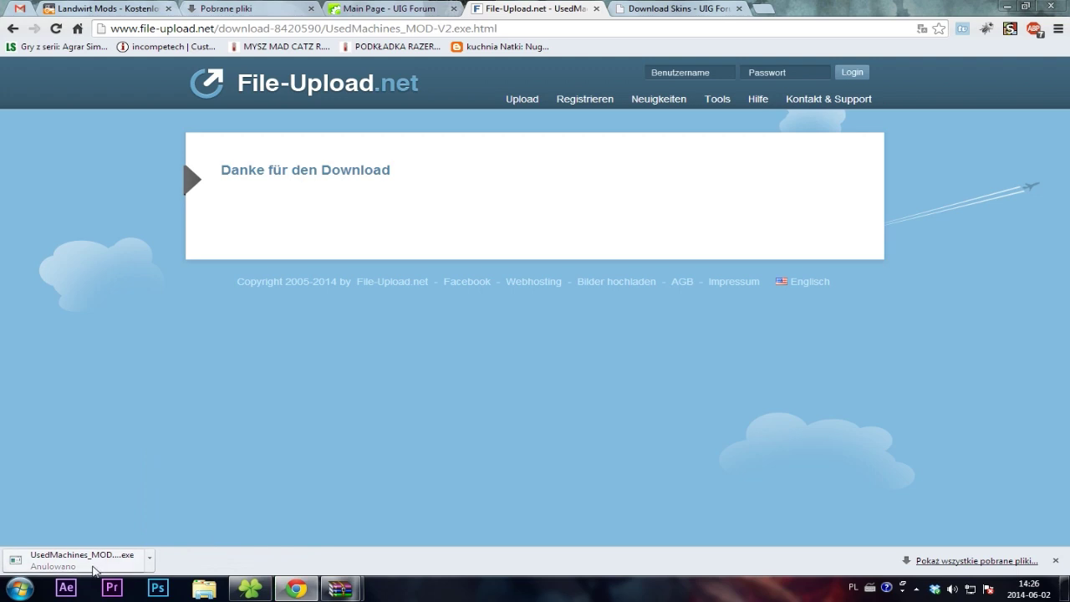
Step: View the Download Skins board again and open the browser's list of downloaded files
{"action": "left_click", "coordinate": [697, 6]}
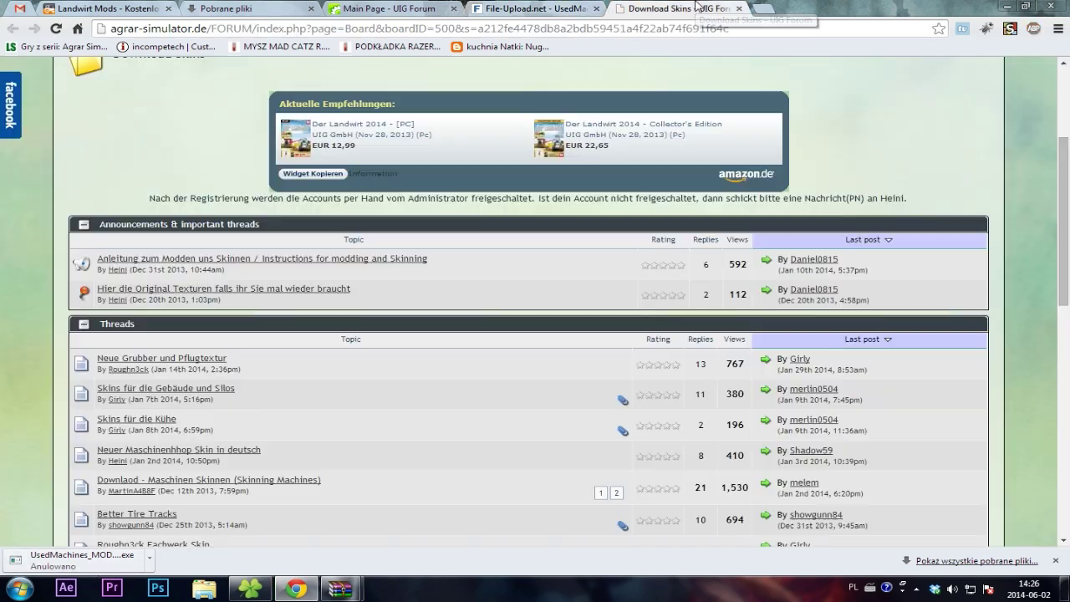
{"action": "left_click", "coordinate": [1057, 28]}
{"action": "left_click", "coordinate": [836, 264]}
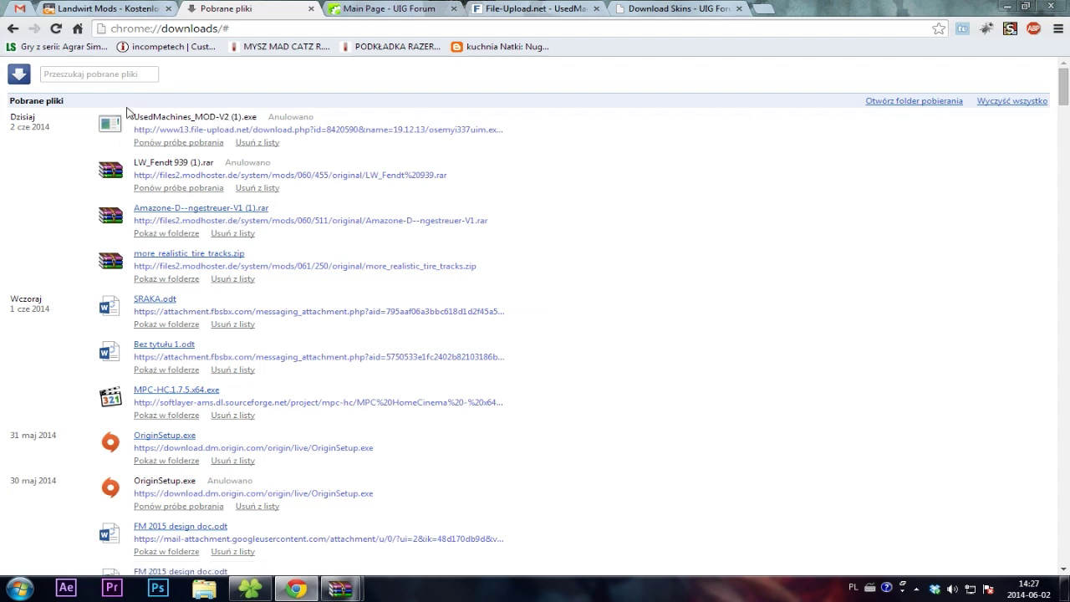
Step: Switch to the file manager, open Professional Farmer 2014 in the Steam common folder and select all its subfolders
{"action": "left_click", "coordinate": [250, 589]}
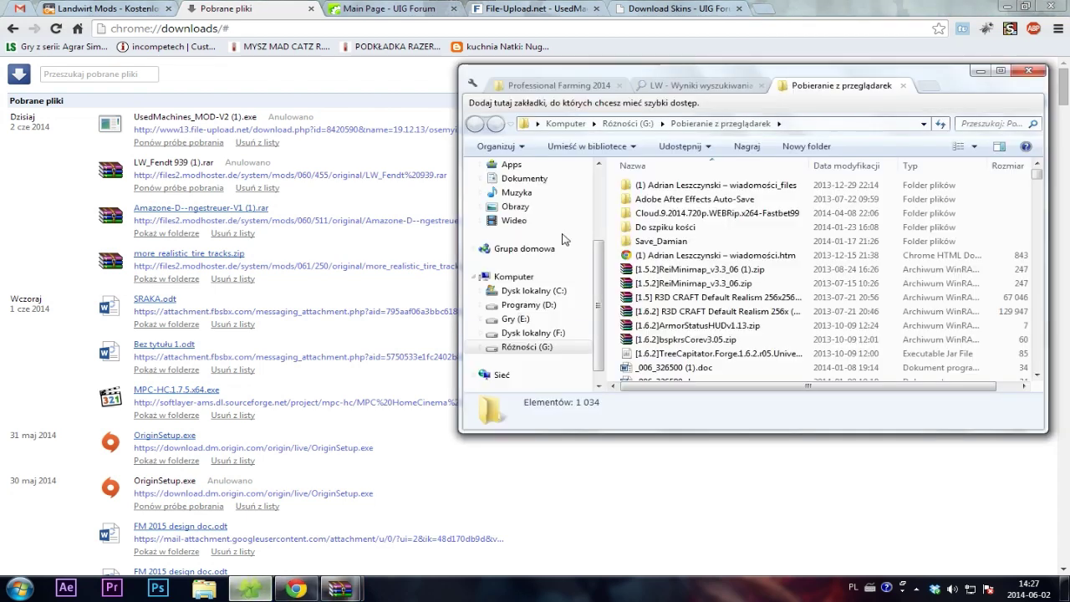
{"action": "left_click", "coordinate": [575, 88]}
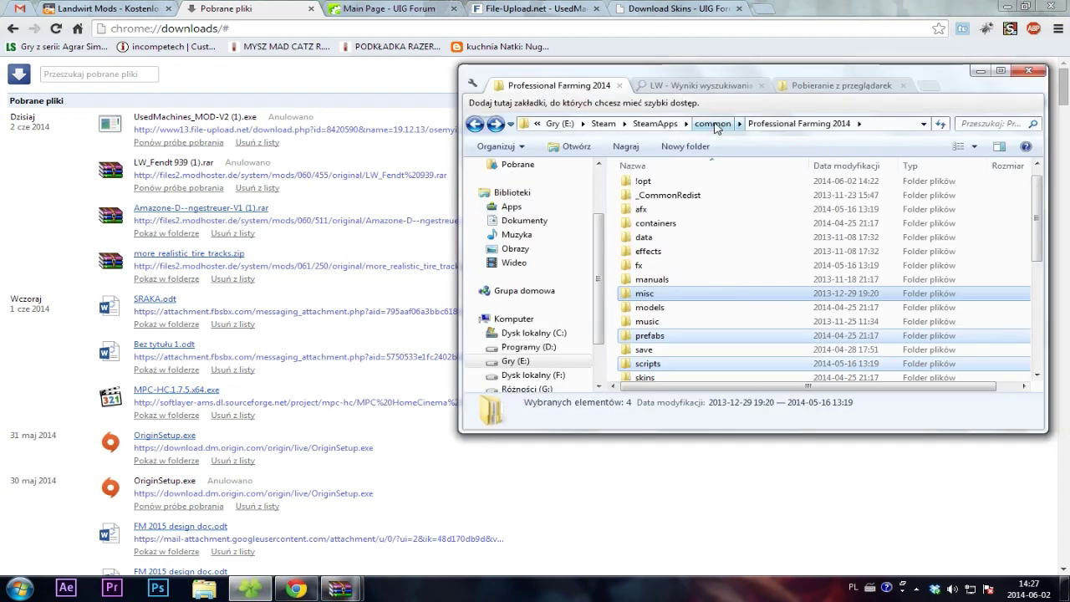
{"action": "left_click", "coordinate": [712, 123]}
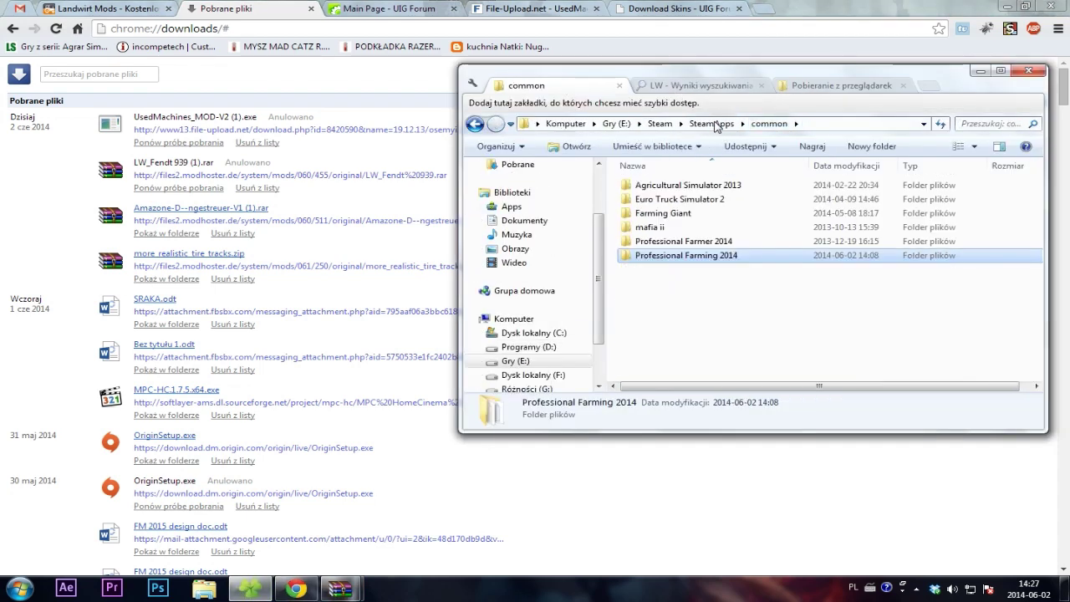
{"action": "double_click", "coordinate": [725, 243]}
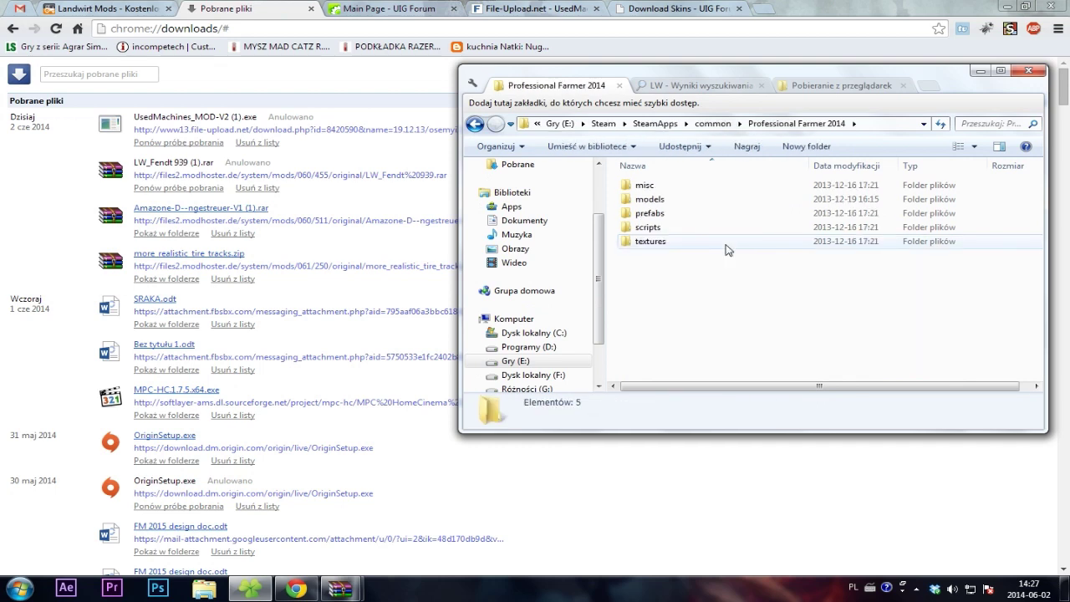
{"action": "left_click_drag", "start_coordinate": [708, 316], "coordinate": [687, 186]}
{"action": "left_click_drag", "start_coordinate": [677, 386], "coordinate": [858, 404]}
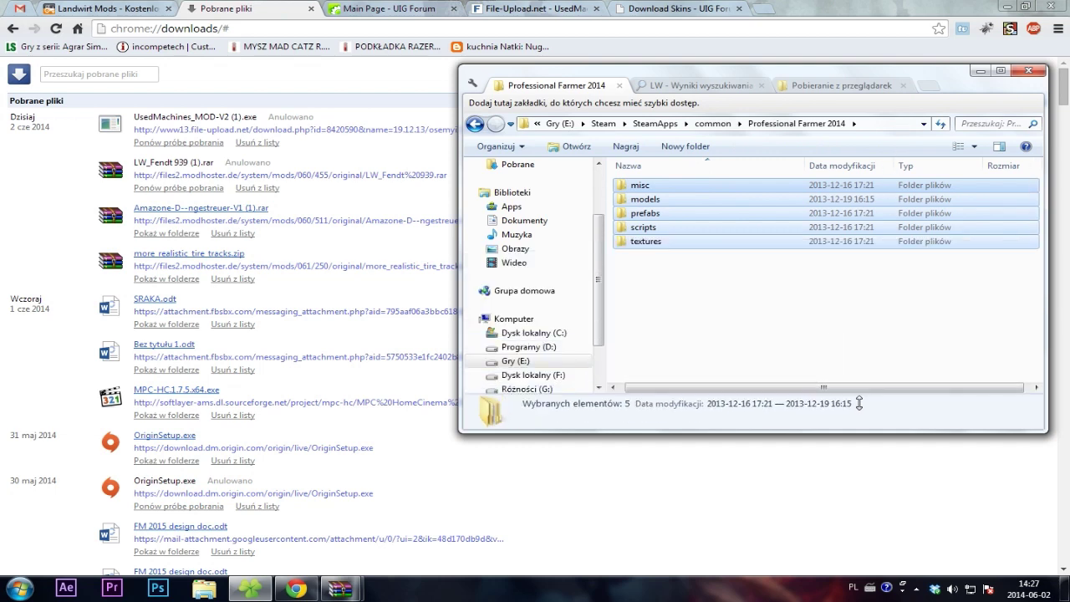
Step: Go back to the common folder and open the Professional Farming 2014 game folder to look through its contents
{"action": "left_click", "coordinate": [475, 125]}
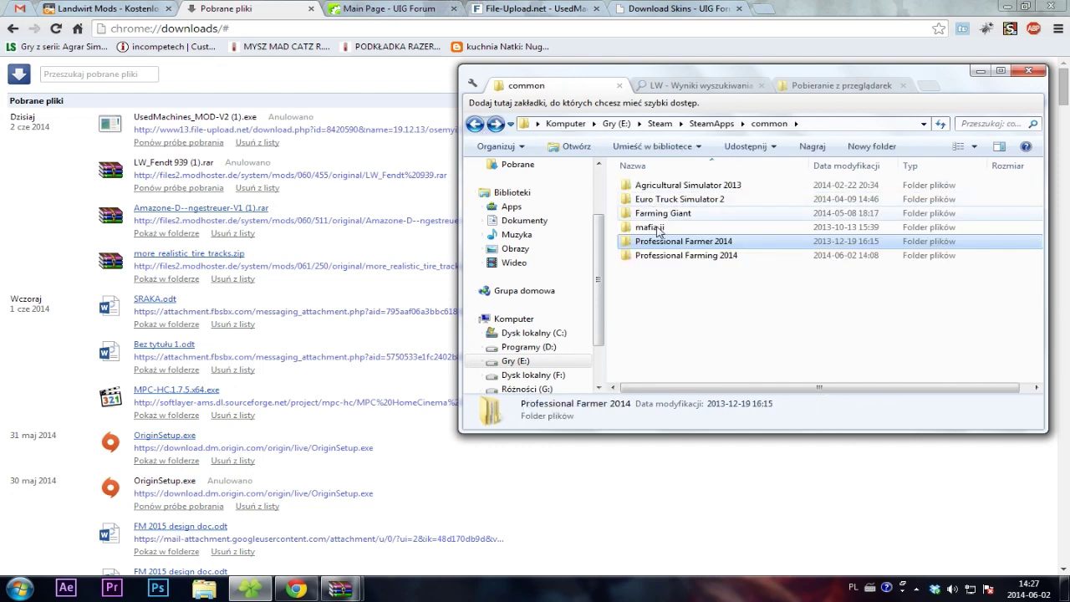
{"action": "left_click", "coordinate": [658, 256]}
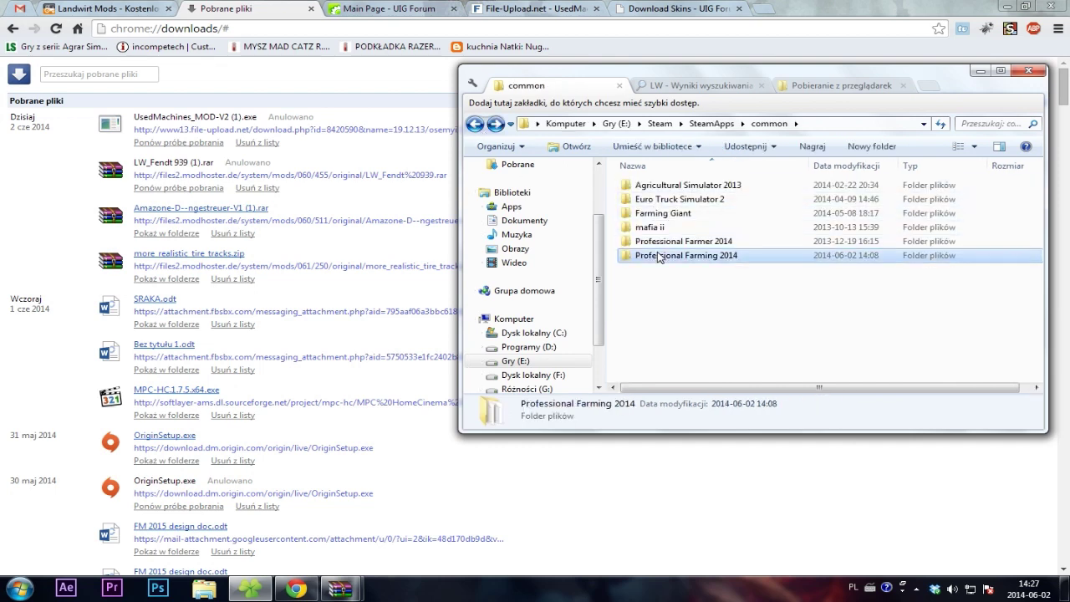
{"action": "double_click", "coordinate": [703, 259]}
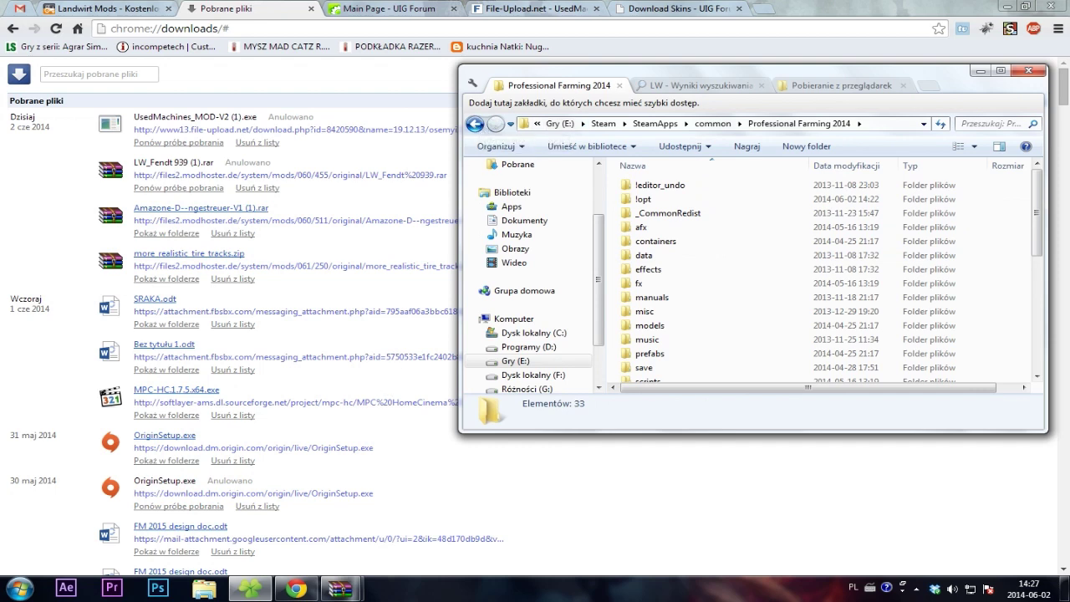
{"action": "scroll", "coordinate": [885, 524], "scroll_direction": "down", "scroll_amount": 5}
{"action": "scroll", "coordinate": [885, 524], "scroll_direction": "up", "scroll_amount": 5}
{"action": "left_click", "coordinate": [885, 524]}
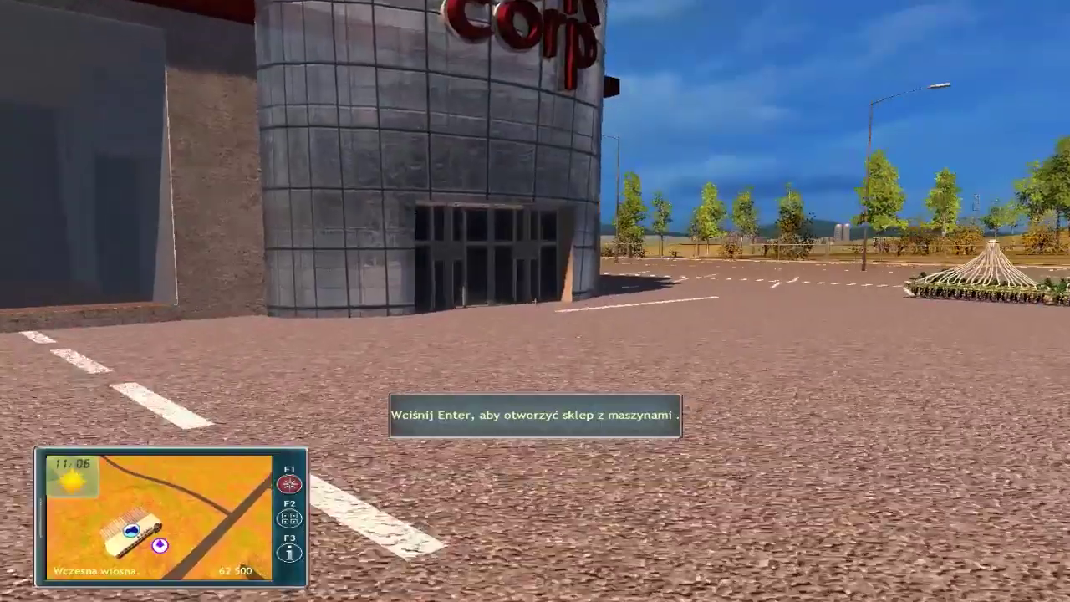
Step: Walk around the AGR corp parking lot and examine the parked green seeder and red tractor
{"action": "key", "text": "s"}
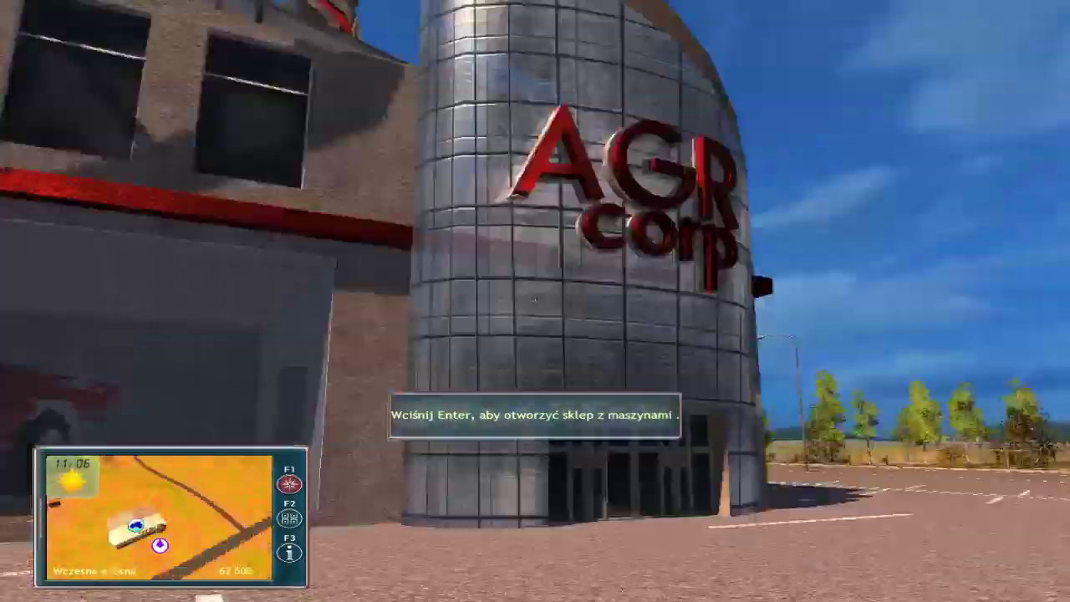
{"action": "key", "text": "Right"}
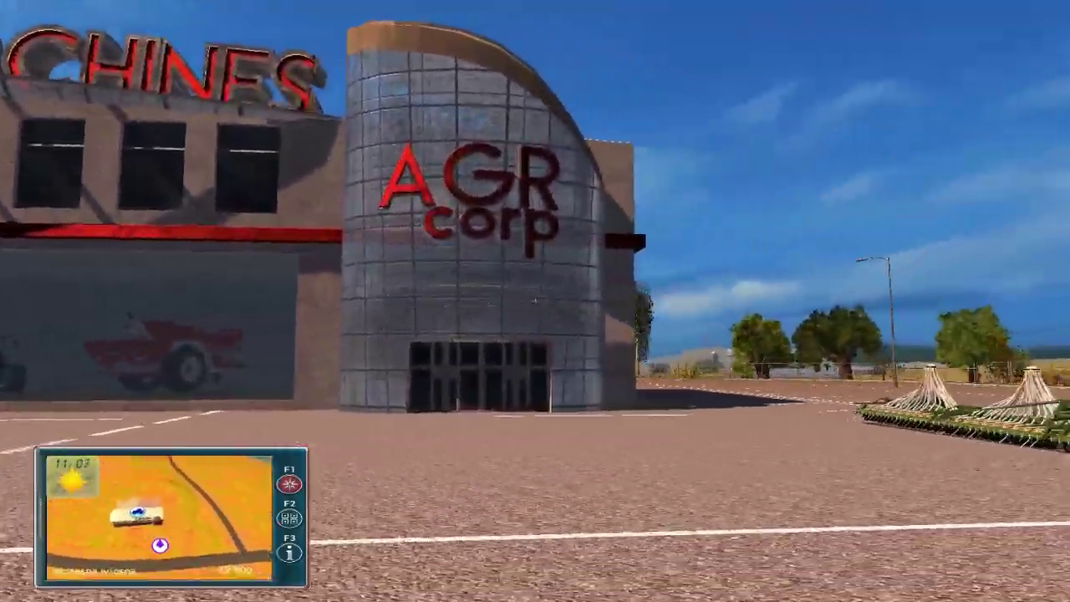
{"action": "key", "text": "Left"}
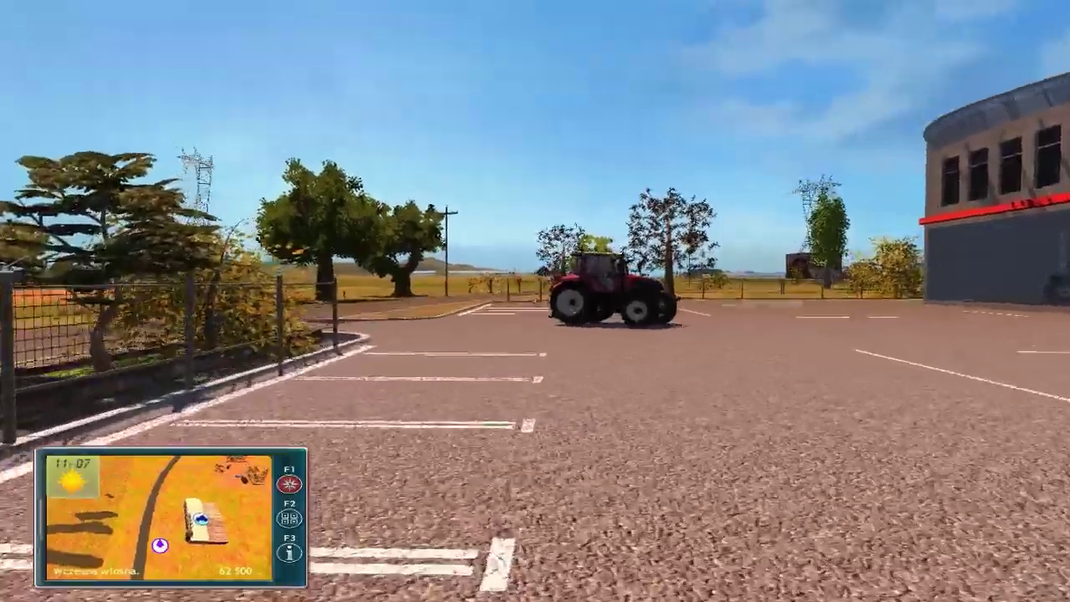
{"action": "key", "text": "Right"}
{"action": "key", "text": "Left"}
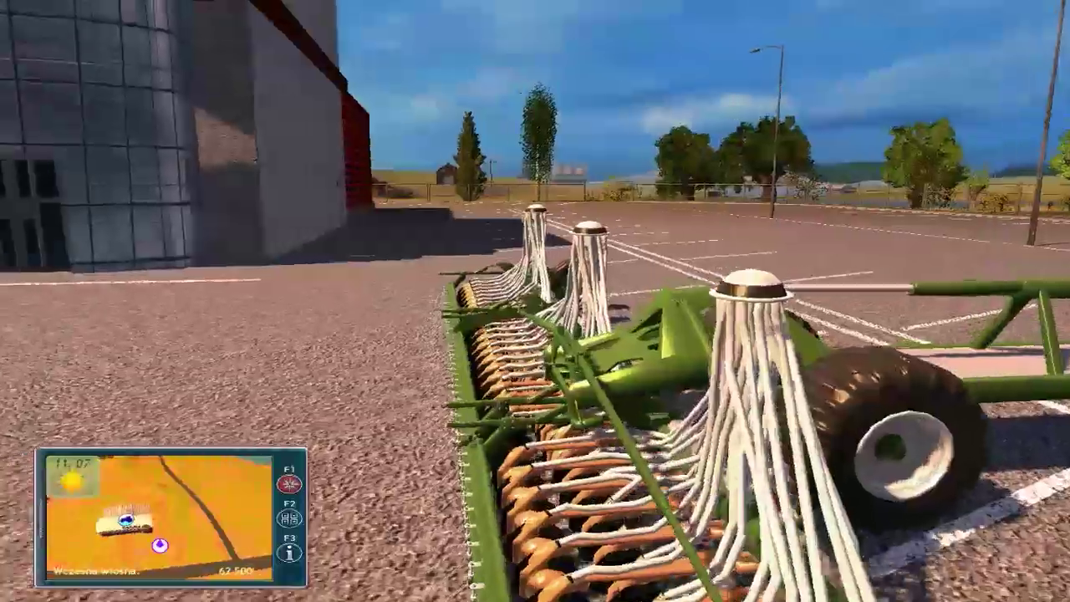
{"action": "key", "text": "Right"}
{"action": "key", "text": "Left"}
{"action": "key", "text": "Right"}
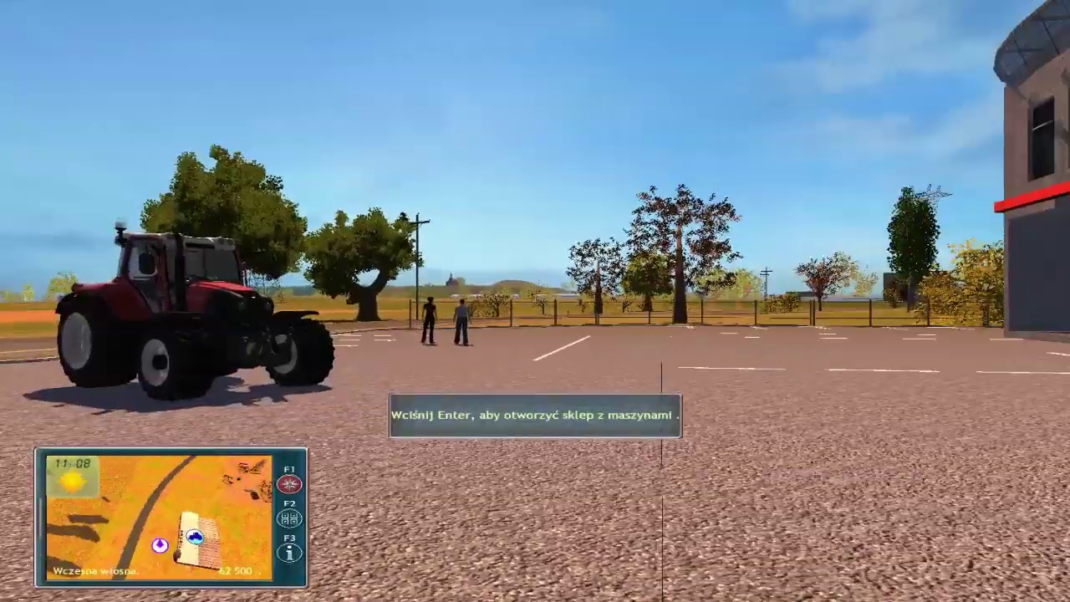
{"action": "key", "text": "Left"}
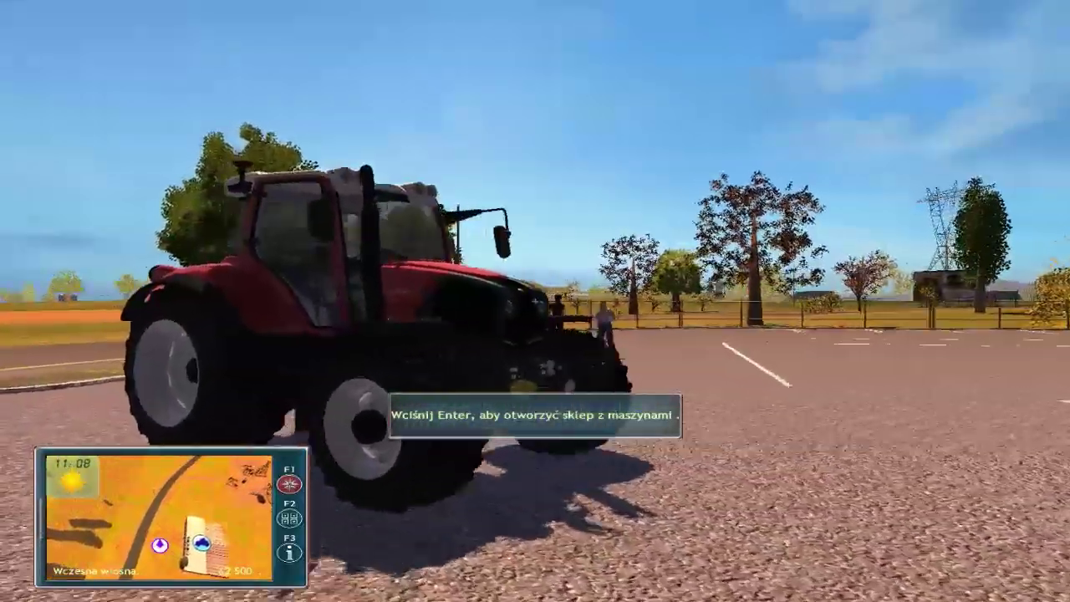
{"action": "key", "text": "Right"}
{"action": "key", "text": "Left"}
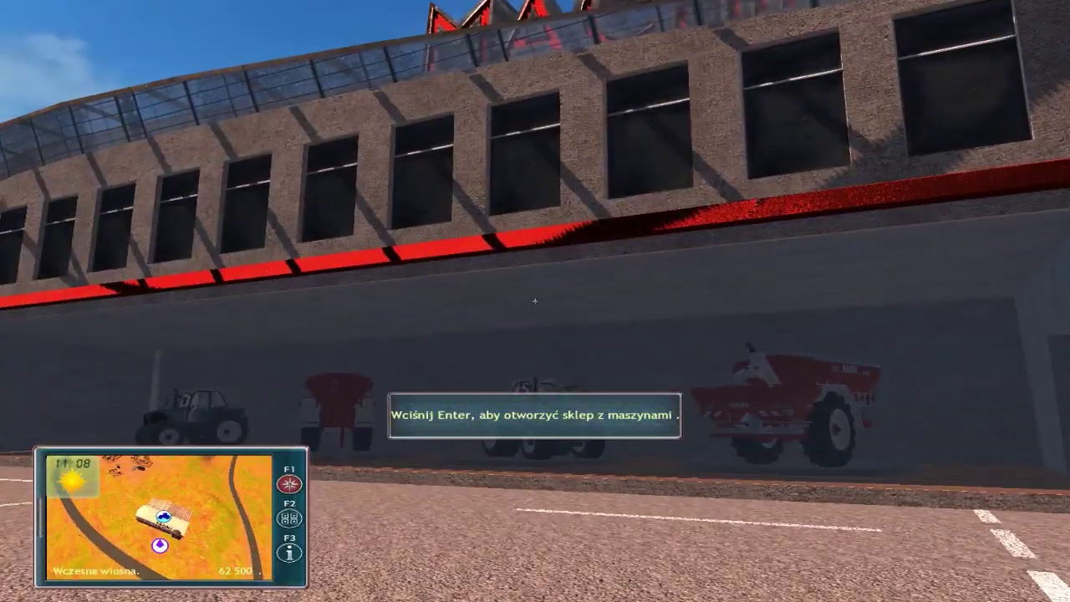
Step: Open the machine shop and view the owned machines that can be sold
{"action": "key", "text": "Return"}
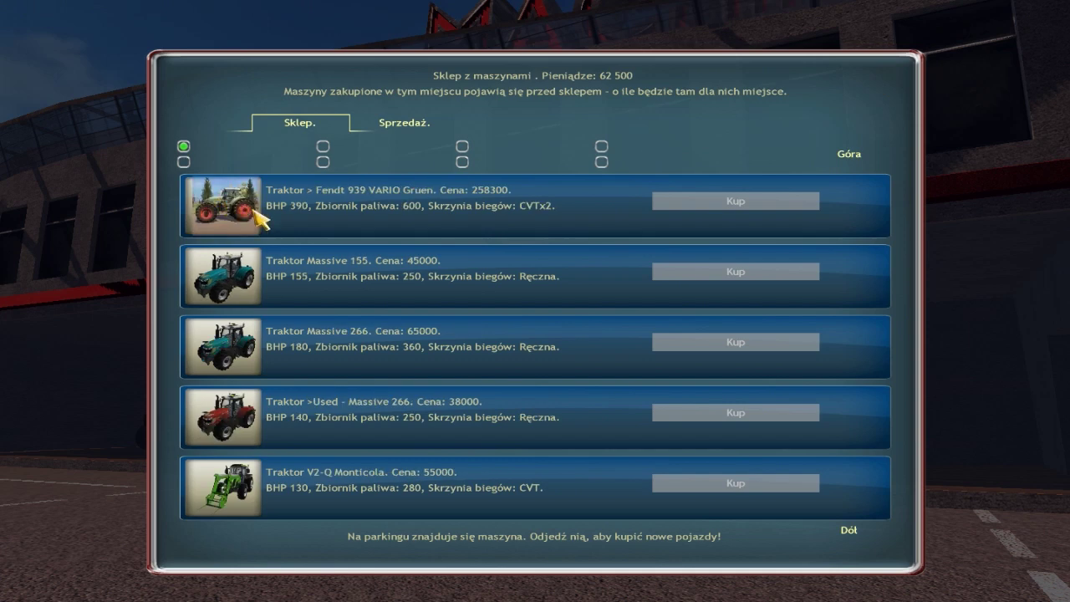
{"action": "scroll", "coordinate": [393, 275], "scroll_direction": "down", "scroll_amount": 3}
{"action": "scroll", "coordinate": [401, 246], "scroll_direction": "up", "scroll_amount": 3}
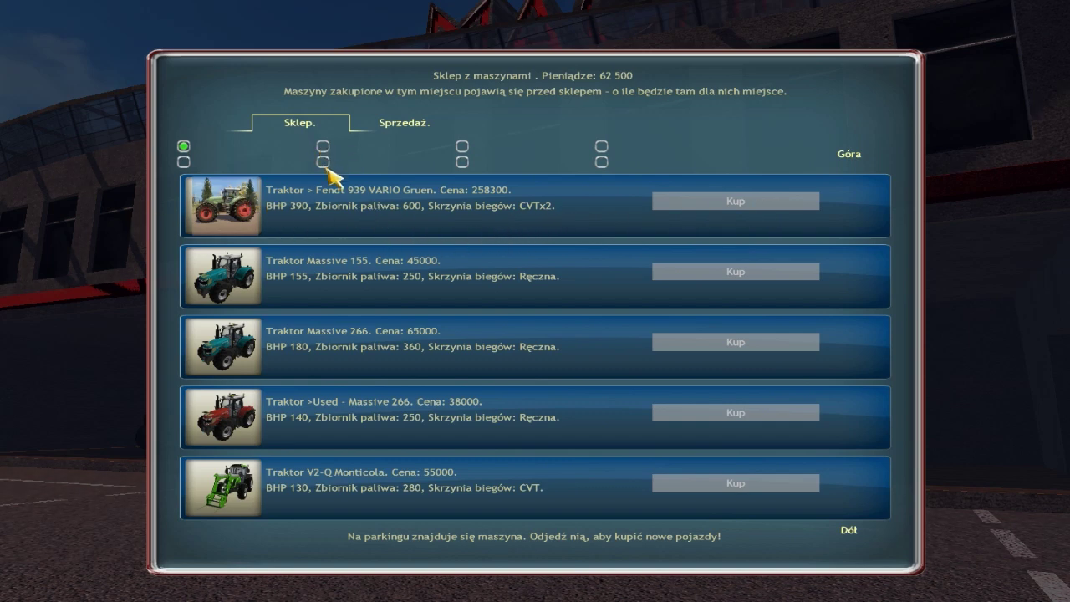
{"action": "left_click", "coordinate": [400, 125]}
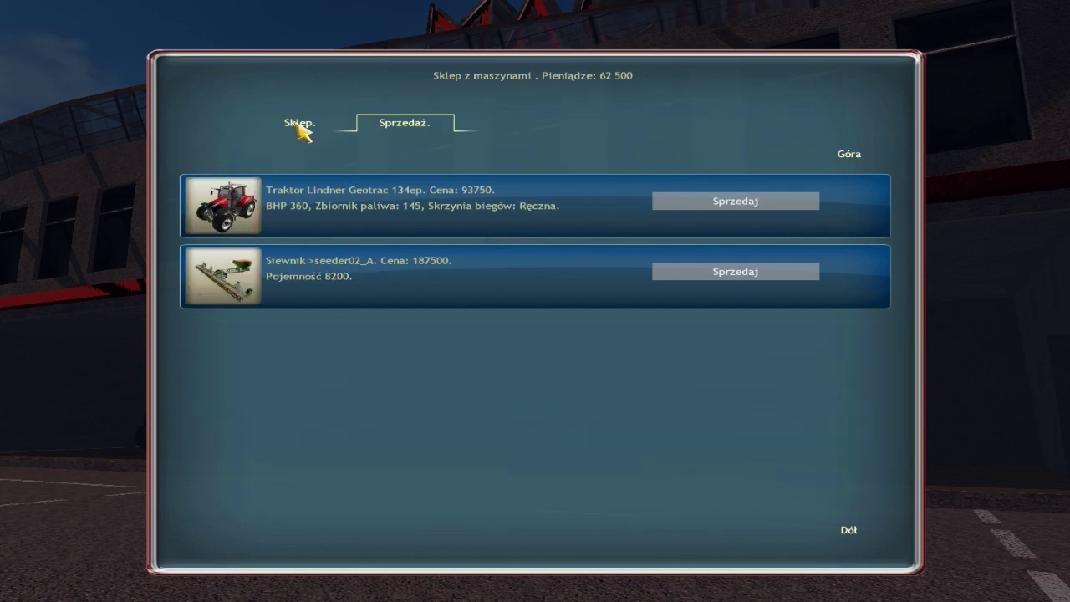
Step: Look through the tractors offered for purchase in the machine shop and leave the shop
{"action": "left_click", "coordinate": [299, 125]}
{"action": "scroll", "coordinate": [326, 460], "scroll_direction": "down", "scroll_amount": 9}
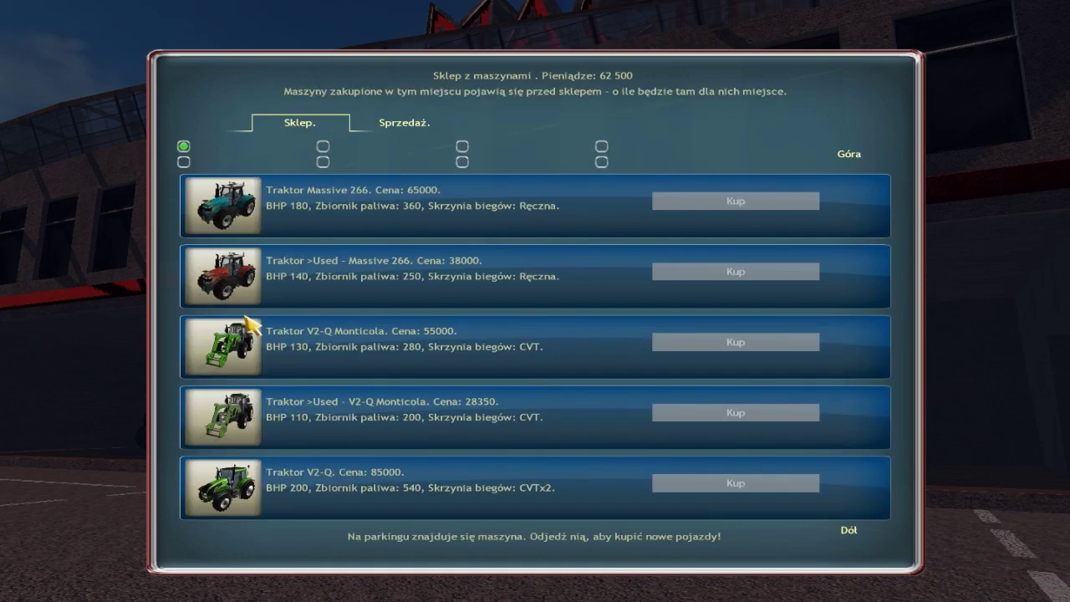
{"action": "scroll", "coordinate": [334, 501], "scroll_direction": "down", "scroll_amount": 6}
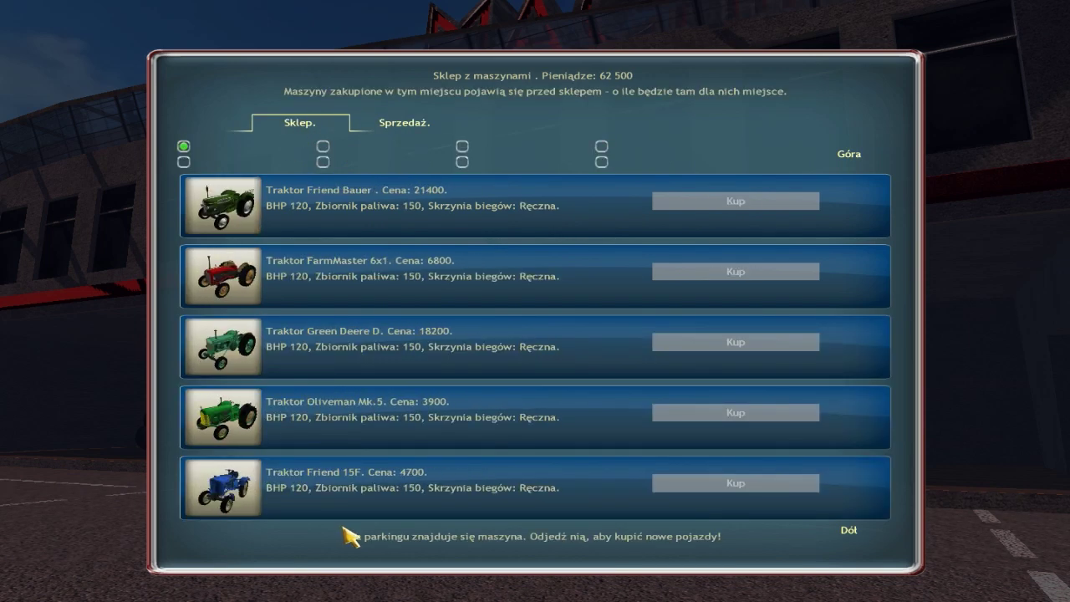
{"action": "scroll", "coordinate": [363, 447], "scroll_direction": "up", "scroll_amount": 12}
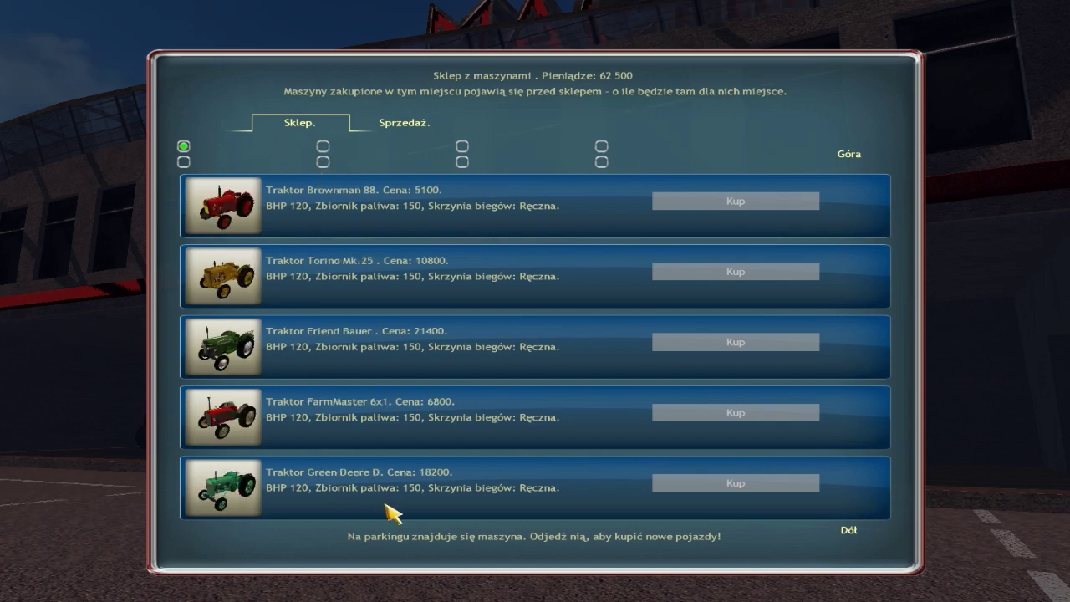
{"action": "scroll", "coordinate": [393, 513], "scroll_direction": "up", "scroll_amount": 6}
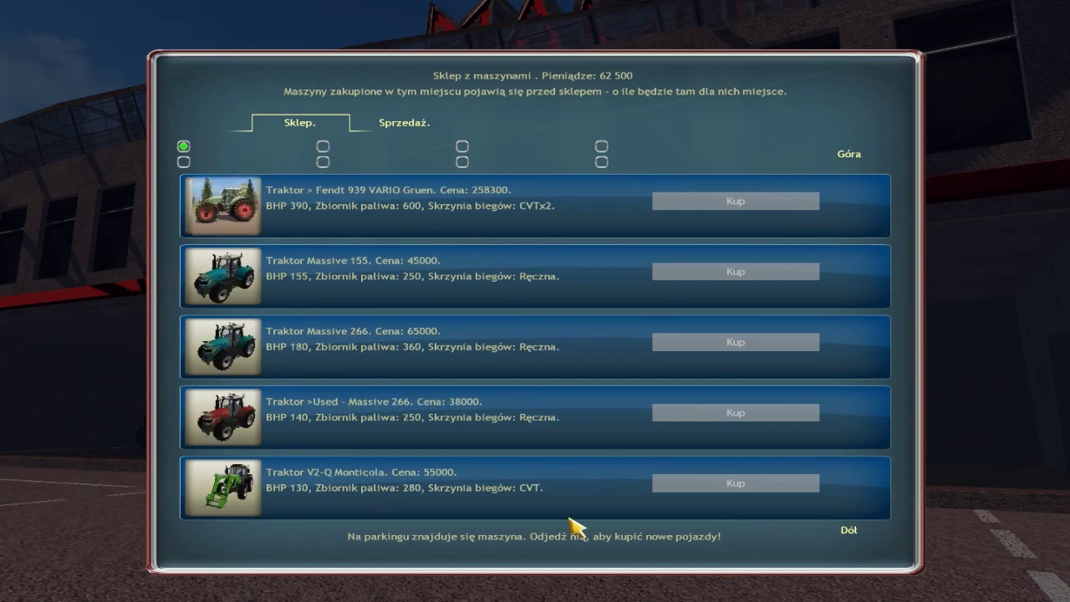
{"action": "scroll", "coordinate": [502, 339], "scroll_direction": "down", "scroll_amount": 1}
{"action": "scroll", "coordinate": [377, 261], "scroll_direction": "up", "scroll_amount": 1}
{"action": "key", "text": "Escape"}
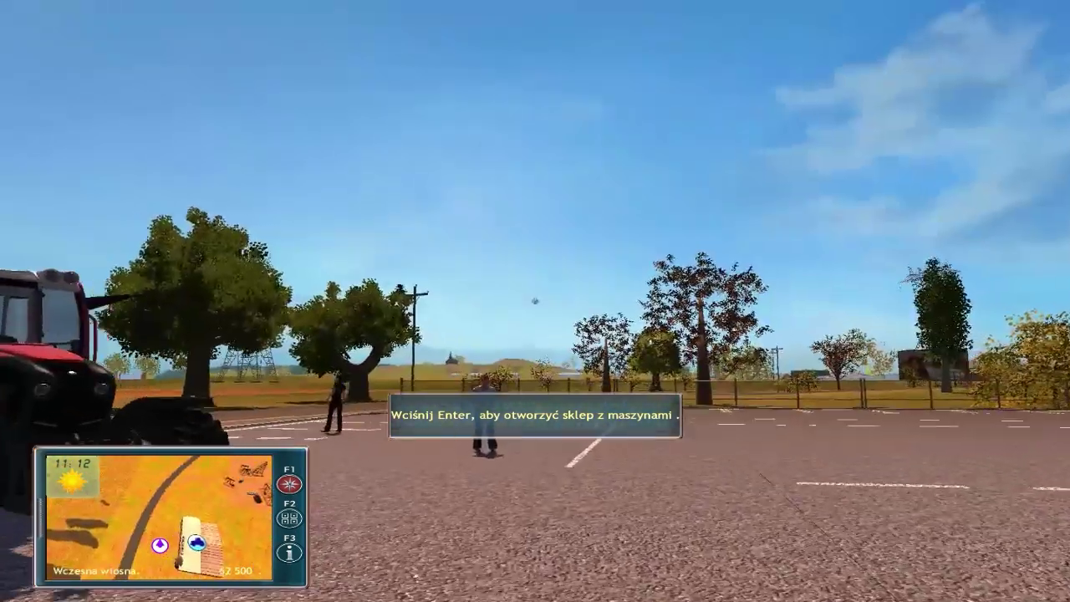
Step: Reverse the red tractor from the shop's parking lot across the road onto the partly ploughed field and get out
{"action": "key", "text": "e"}
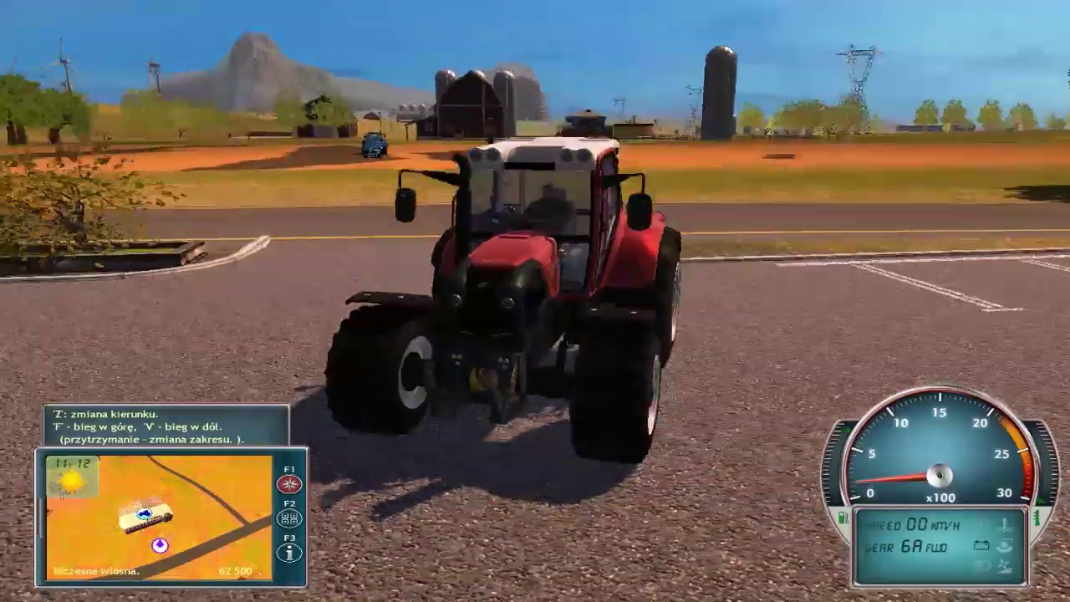
{"action": "key", "text": "w"}
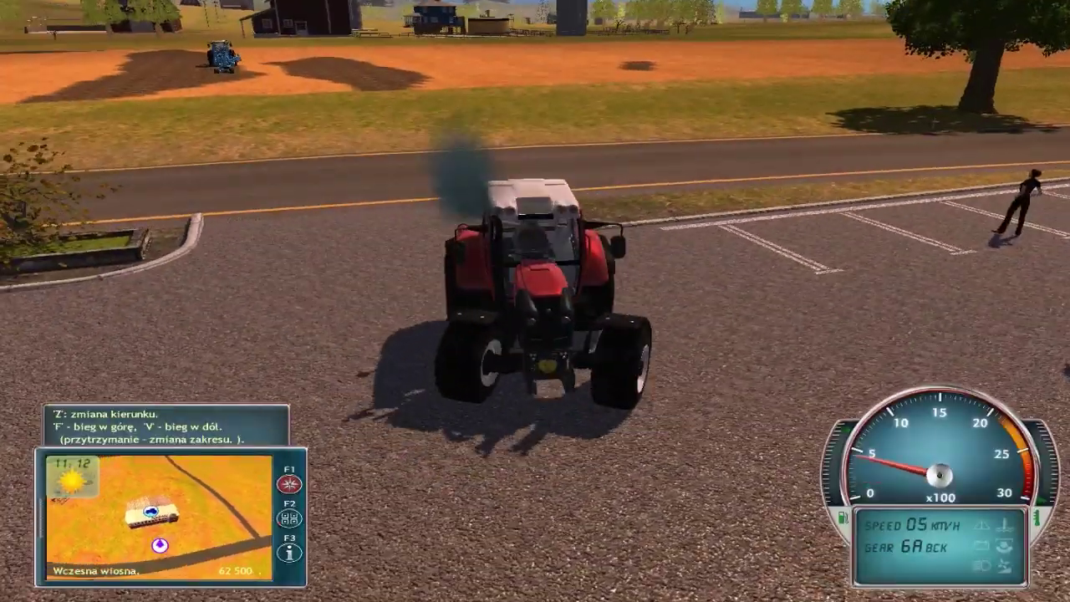
{"action": "key", "text": "a"}
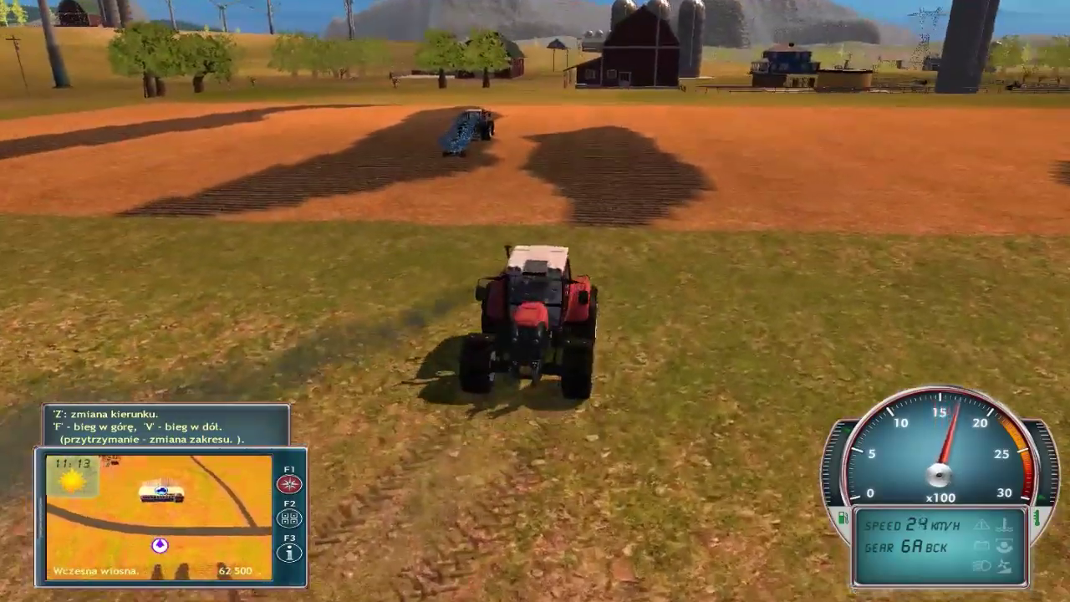
{"action": "key", "text": "w"}
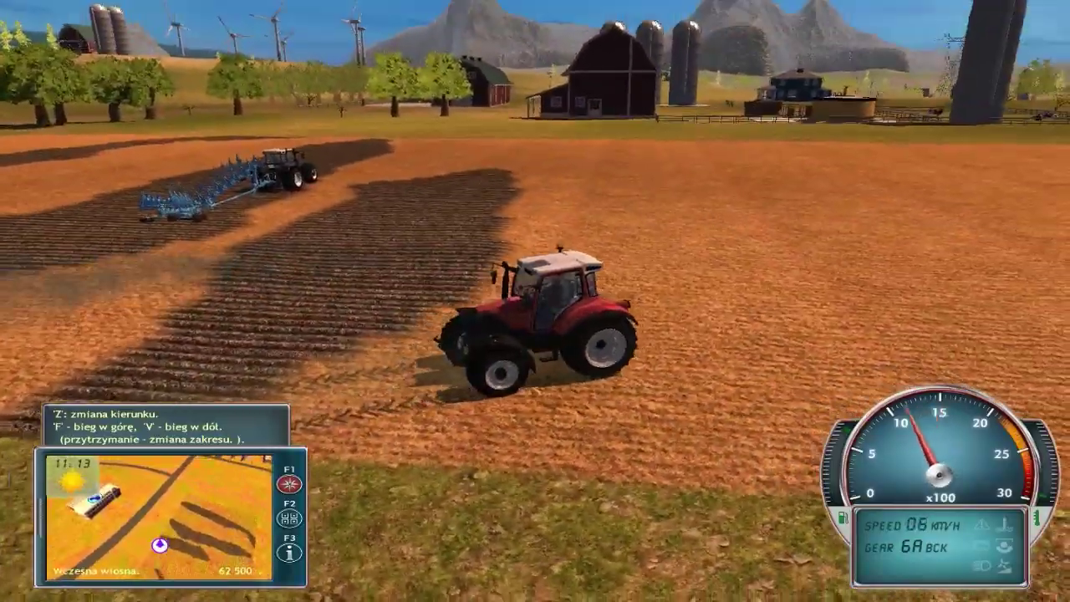
{"action": "key", "text": "e"}
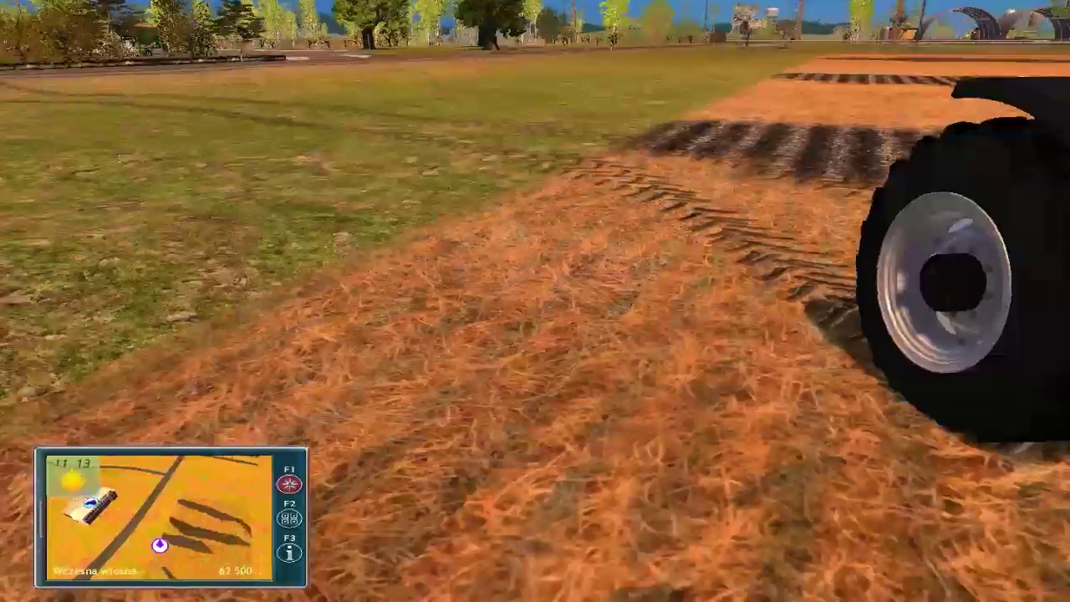